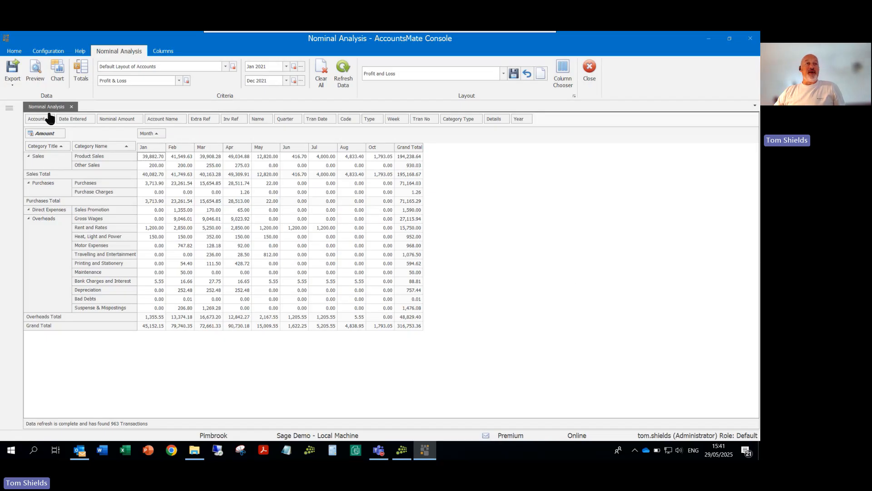
Step: Open the nominals data analysis and export the Profit and Loss layout through Excel Integration
{"action": "left_click", "coordinate": [9, 109]}
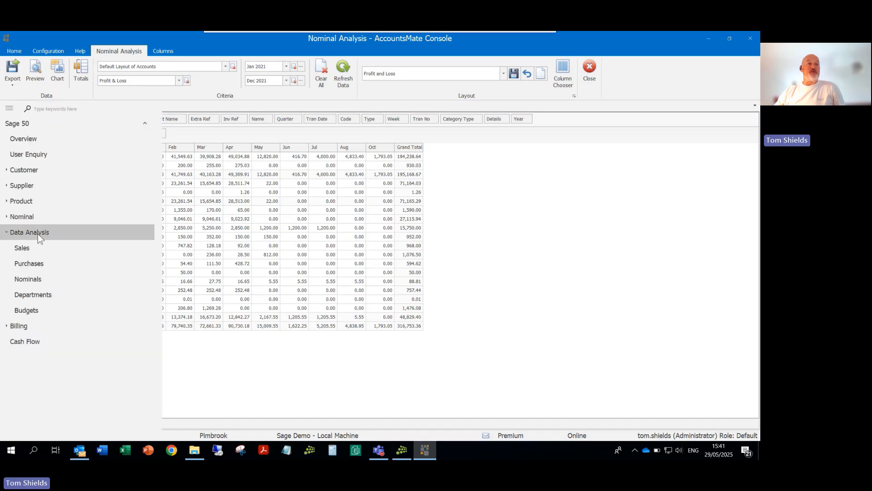
{"action": "left_click", "coordinate": [31, 279]}
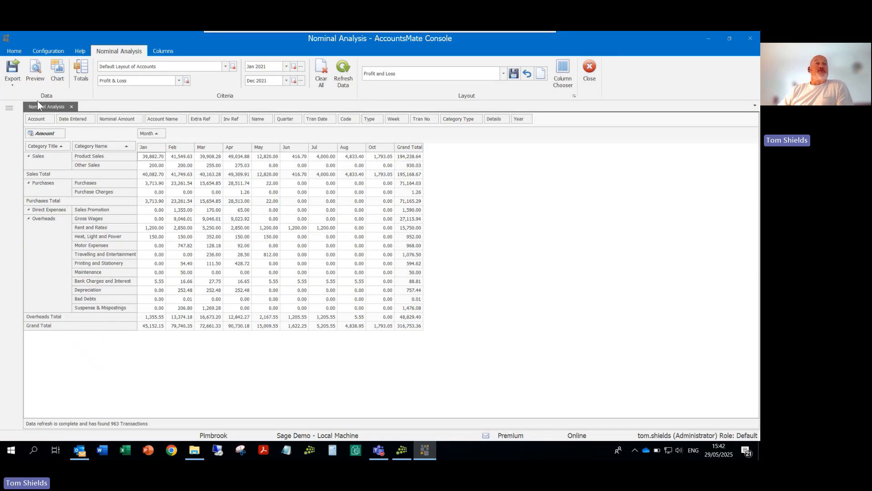
{"action": "left_click", "coordinate": [11, 77]}
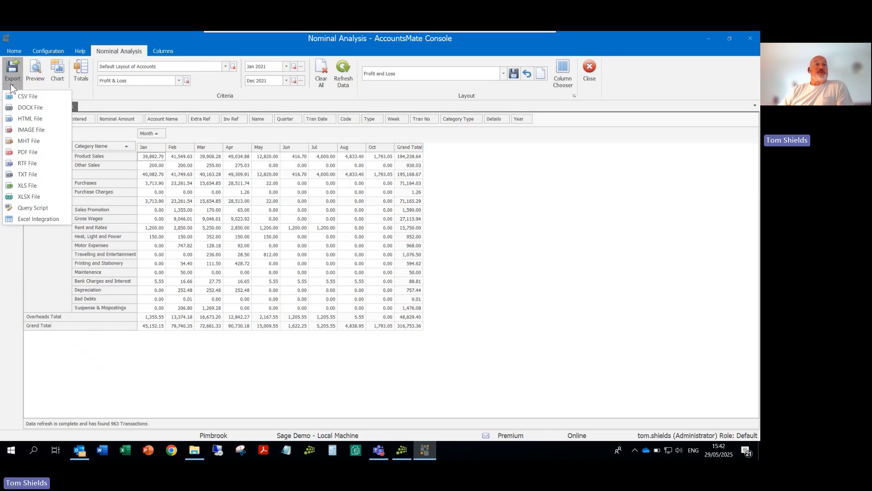
{"action": "left_click", "coordinate": [29, 221]}
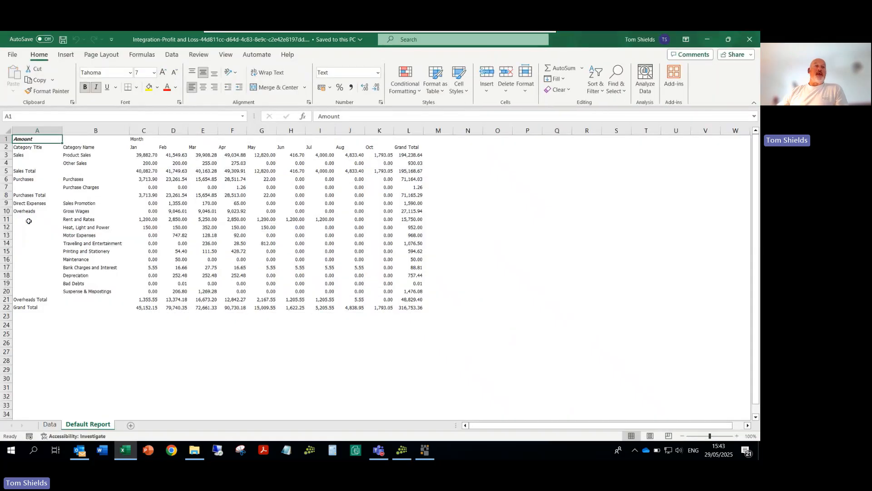
Step: Try to edit the Purchases Total label in cell A8 of the Data sheet
{"action": "left_click", "coordinate": [51, 426]}
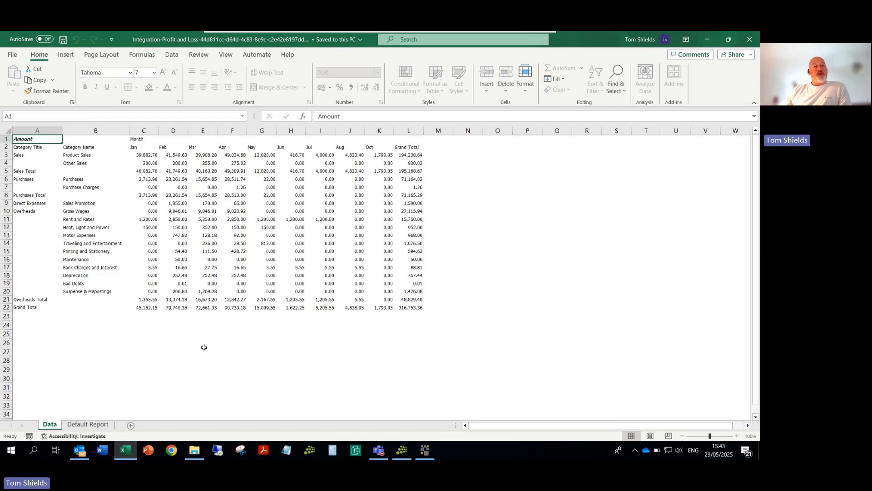
{"action": "left_click", "coordinate": [107, 199]}
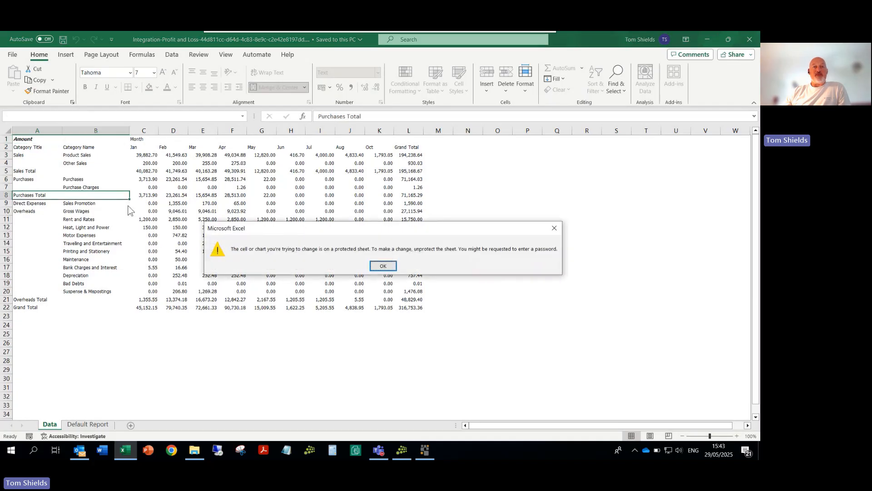
{"action": "left_click", "coordinate": [383, 267]}
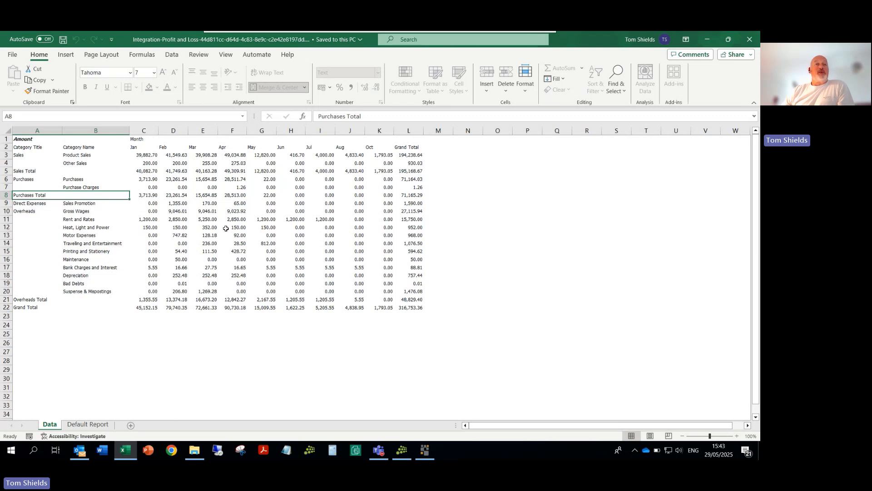
Step: Examine the defined names of individual sales, purchases and overheads figures on the Data sheet, including monthly and grand total cells
{"action": "left_click", "coordinate": [153, 195]}
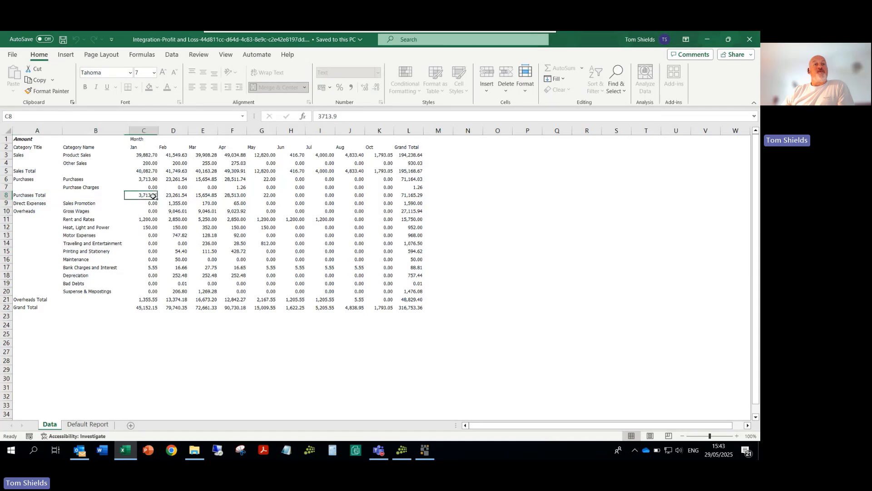
{"action": "left_click", "coordinate": [145, 154]}
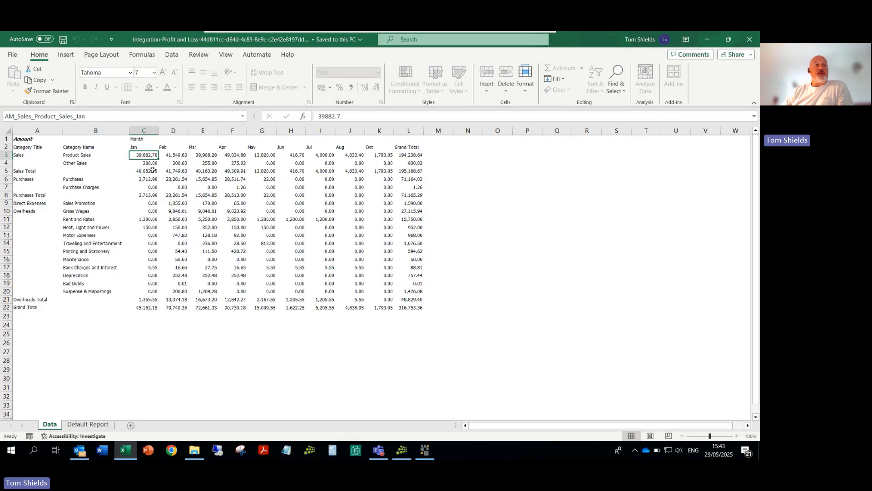
{"action": "left_click", "coordinate": [176, 157]}
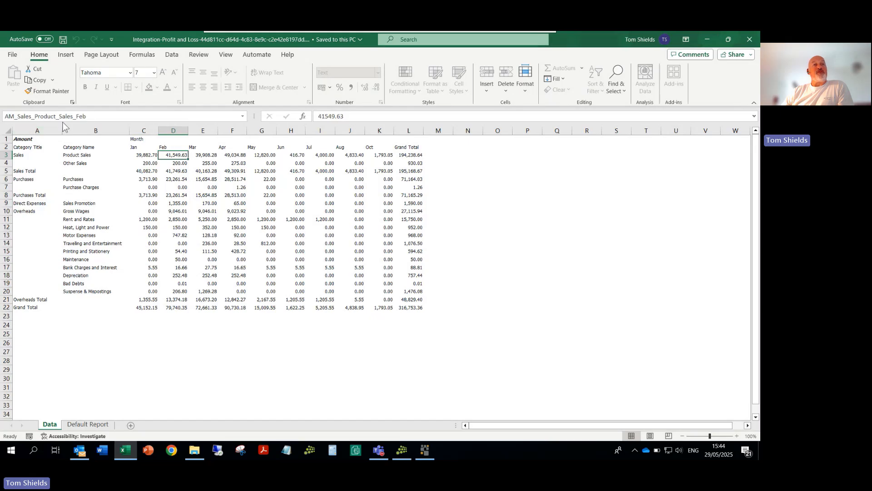
{"action": "left_click", "coordinate": [148, 168]}
{"action": "left_click", "coordinate": [144, 164]}
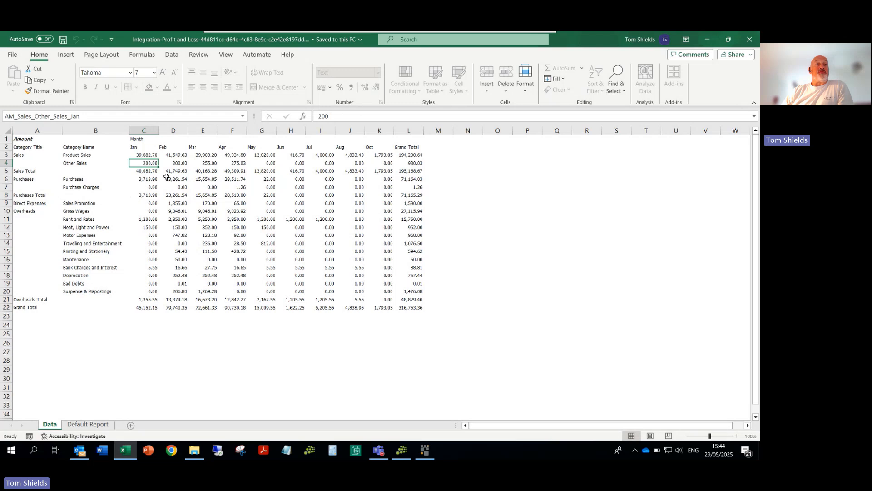
{"action": "left_click", "coordinate": [180, 164]}
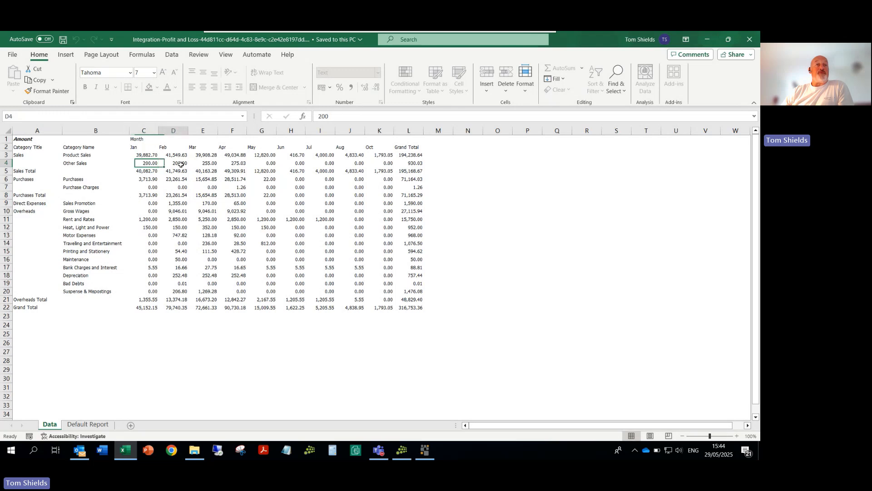
{"action": "left_click", "coordinate": [144, 180]}
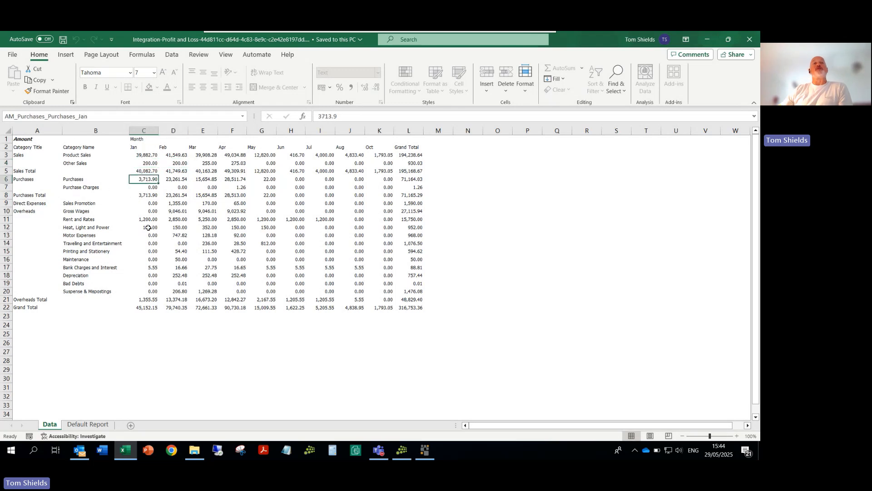
{"action": "left_click", "coordinate": [411, 164]}
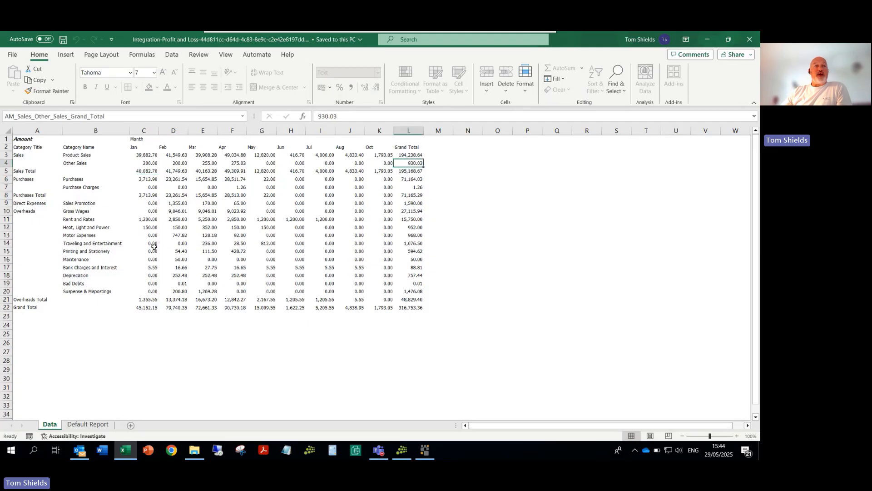
{"action": "left_click", "coordinate": [180, 220]}
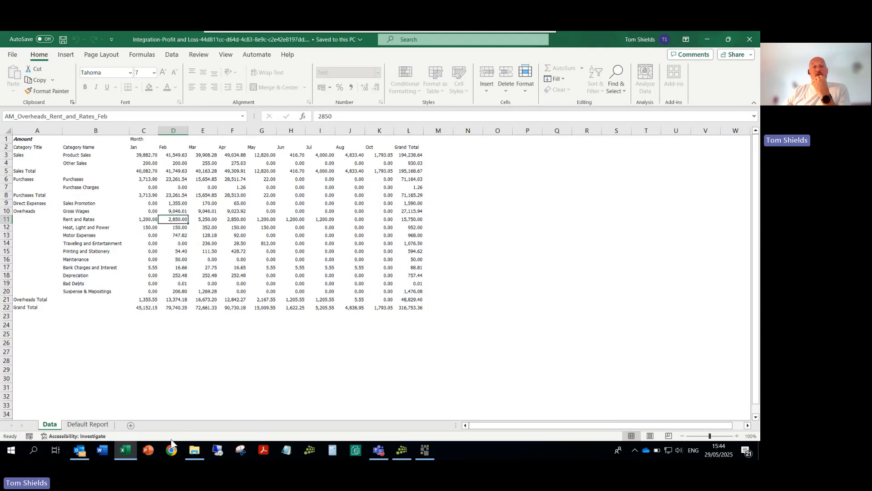
Step: Add a new worksheet and enter the formula =AM_Sales_Other_Sales_Aug in cell A1
{"action": "left_click", "coordinate": [131, 426]}
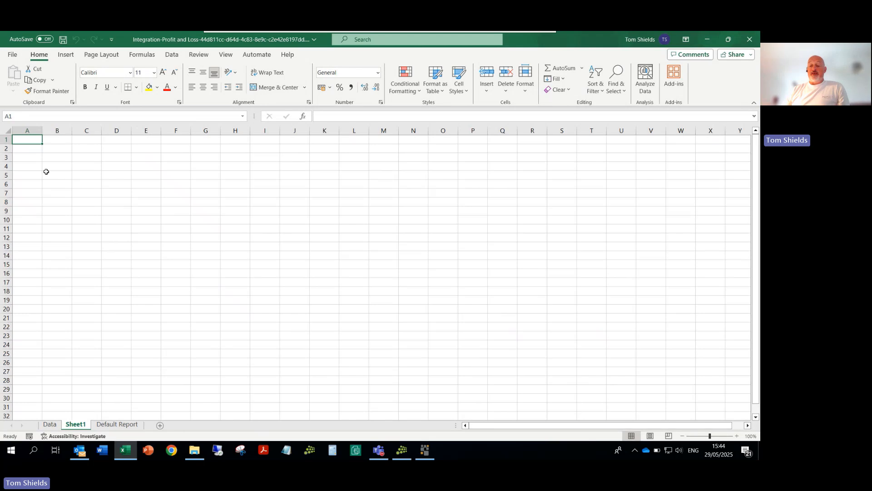
{"action": "type", "text": "=AM"}
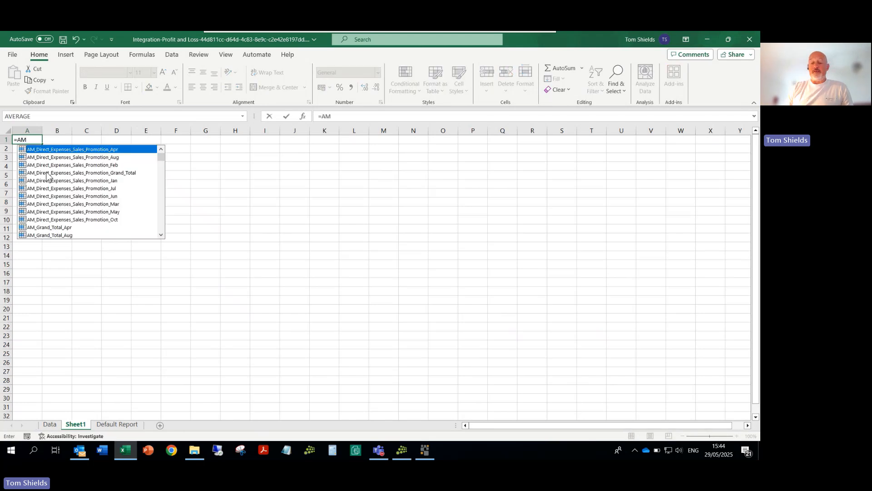
{"action": "type", "text": "_sal"}
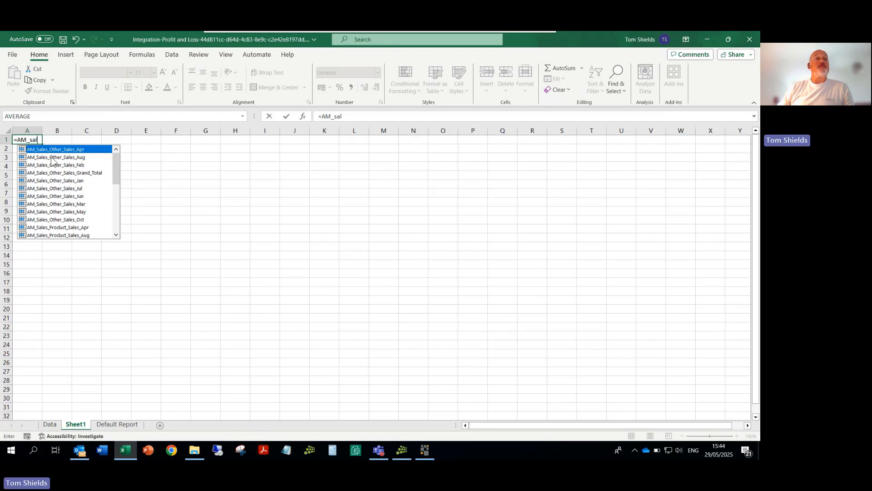
{"action": "left_click", "coordinate": [52, 157]}
{"action": "double_click", "coordinate": [50, 157]}
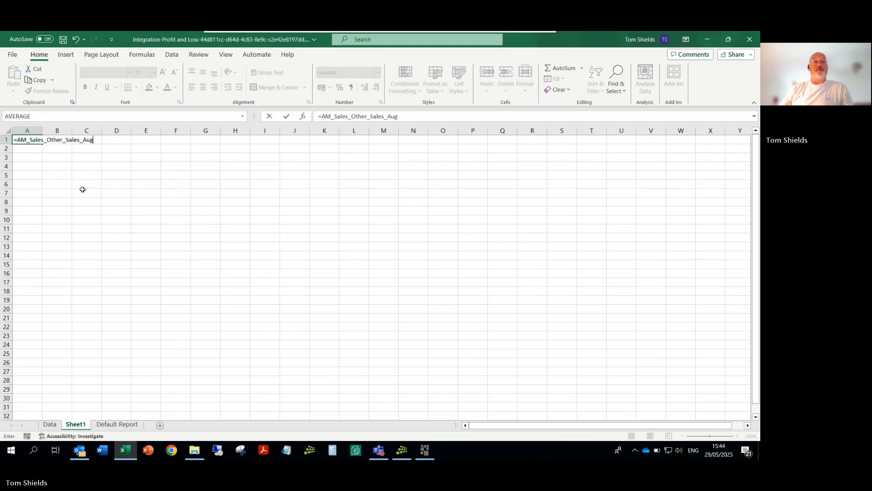
{"action": "key", "text": "Return"}
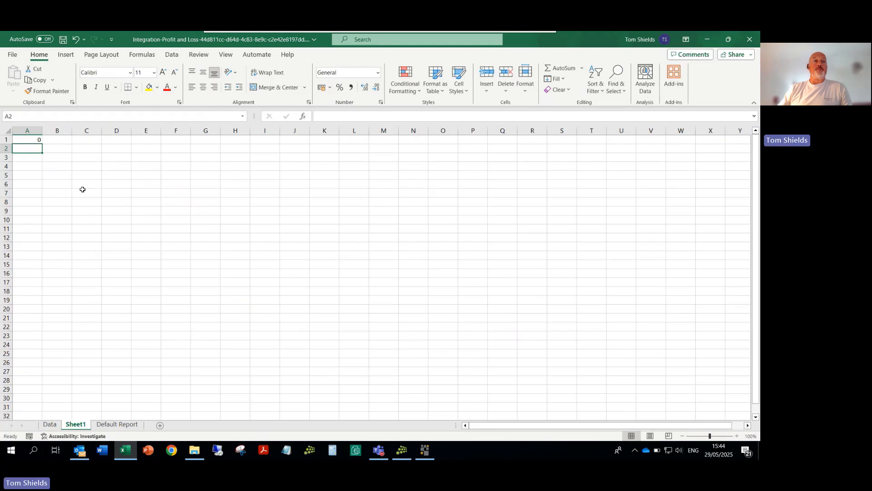
Step: Replace the formula in cell A1 of the new sheet with =Am_sales_pr
{"action": "left_click", "coordinate": [33, 142]}
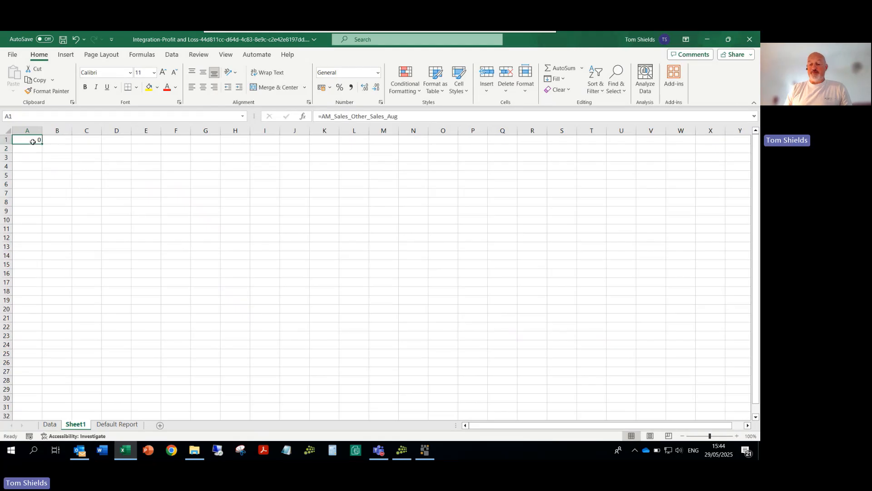
{"action": "type", "text": "+am"}
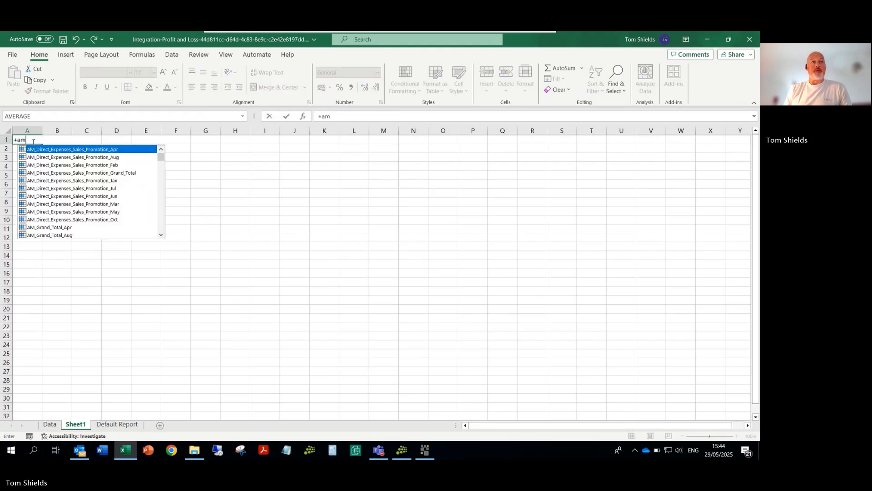
{"action": "key", "text": "BackSpace"}
{"action": "key", "text": "BackSpace"}
{"action": "key", "text": "BackSpace"}
{"action": "type", "text": "="}
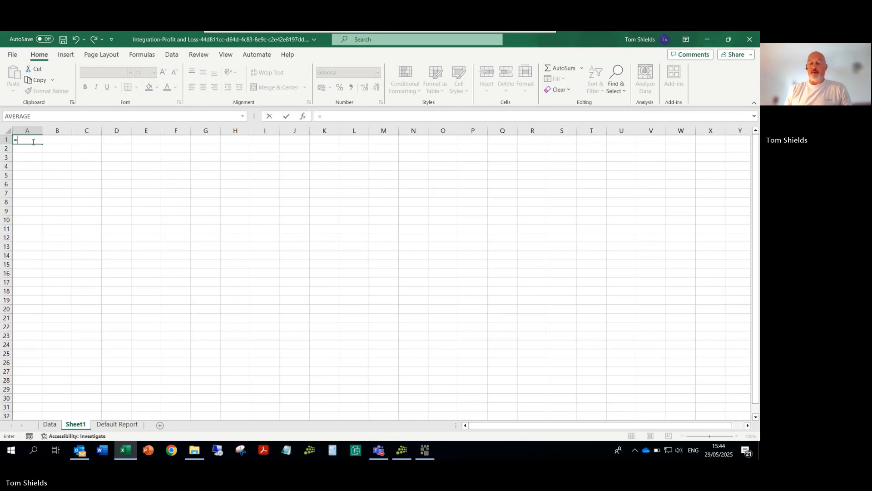
{"action": "type", "text": "Am"}
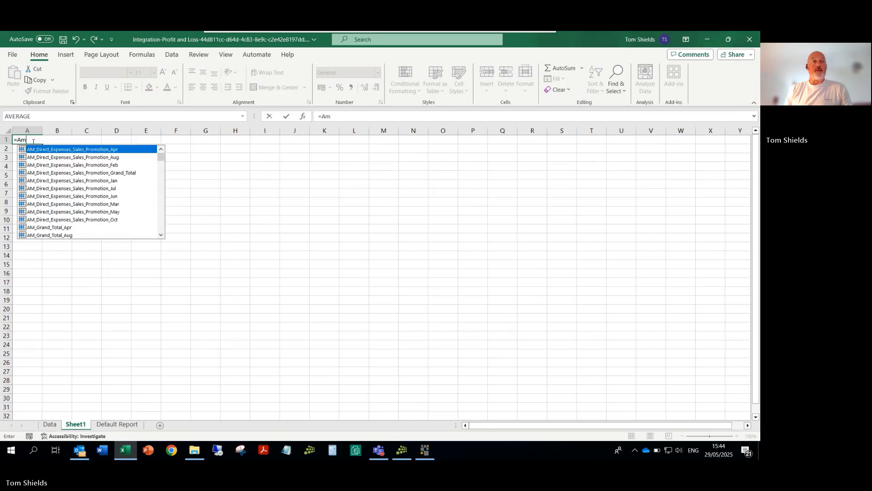
{"action": "type", "text": "_sal"}
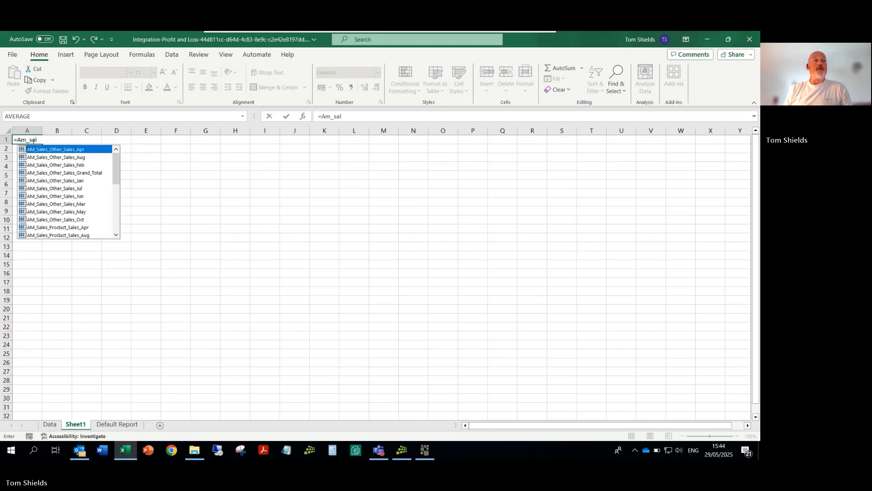
{"action": "type", "text": "es_pr"}
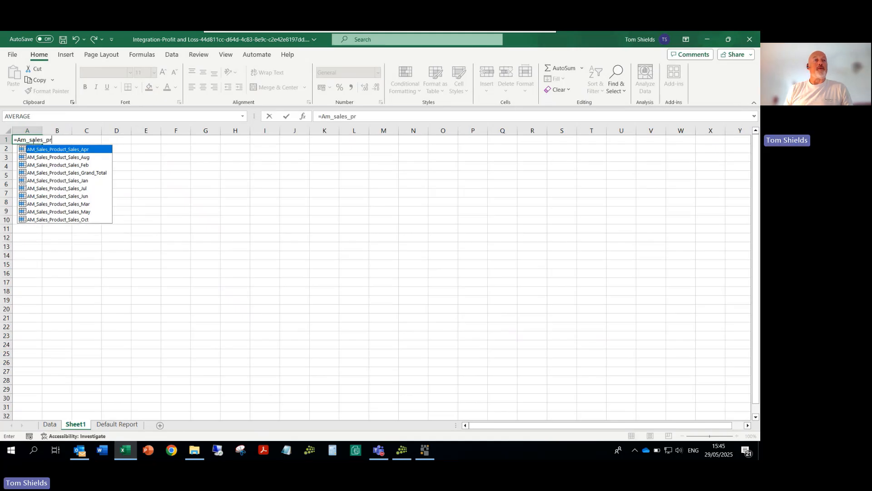
{"action": "key", "text": "Down"}
{"action": "key", "text": "Down"}
{"action": "key", "text": "Down"}
{"action": "key", "text": "Return"}
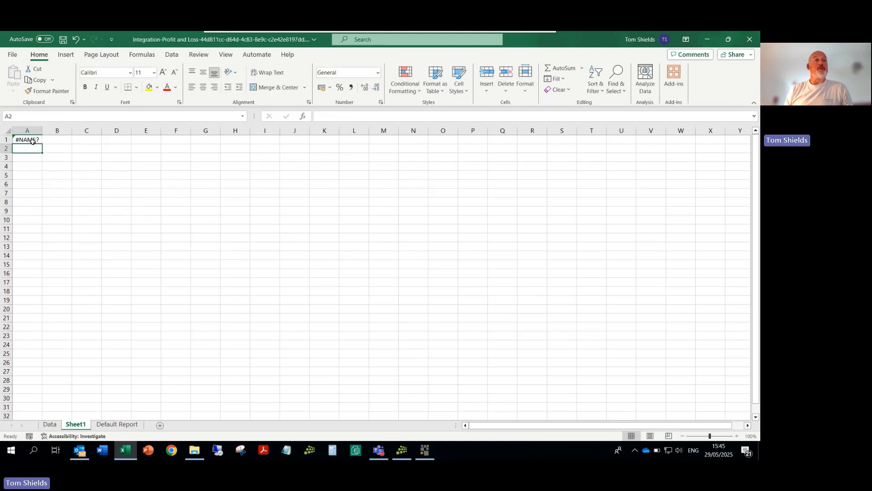
Step: Complete the formula in cell A1 as =AM_Sales_Product_Sales_Jan
{"action": "left_click", "coordinate": [33, 141]}
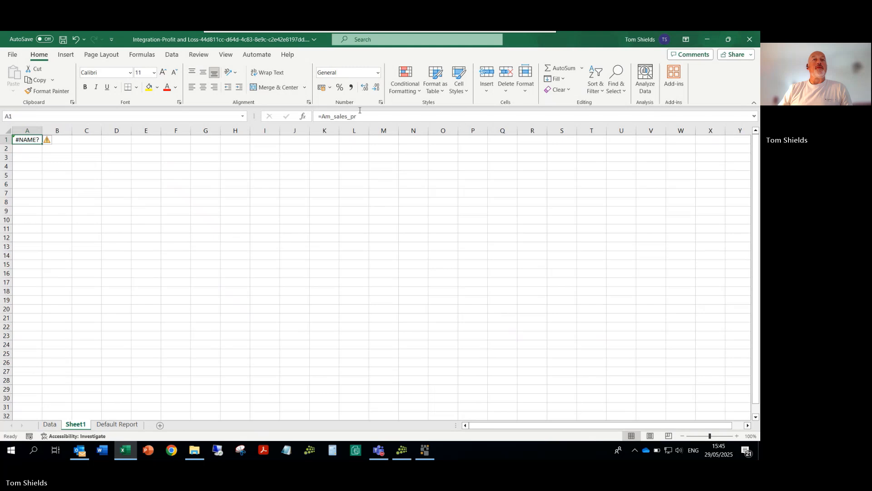
{"action": "left_click", "coordinate": [362, 116]}
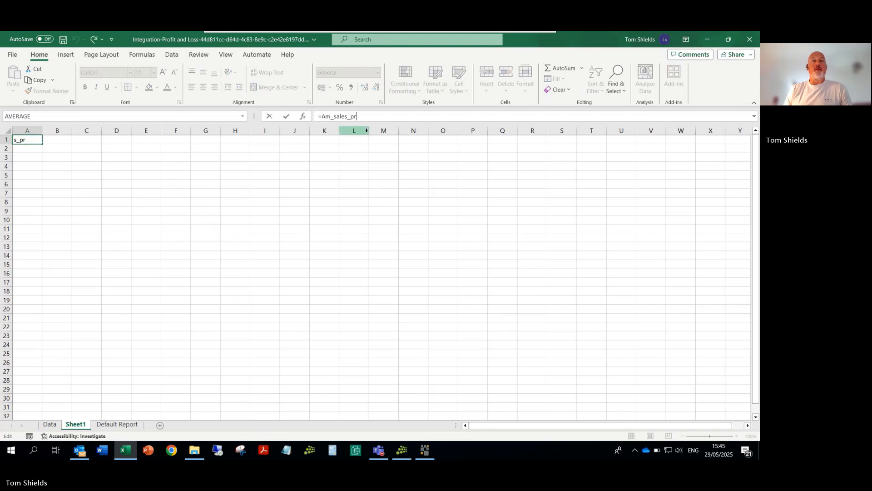
{"action": "type", "text": "od"}
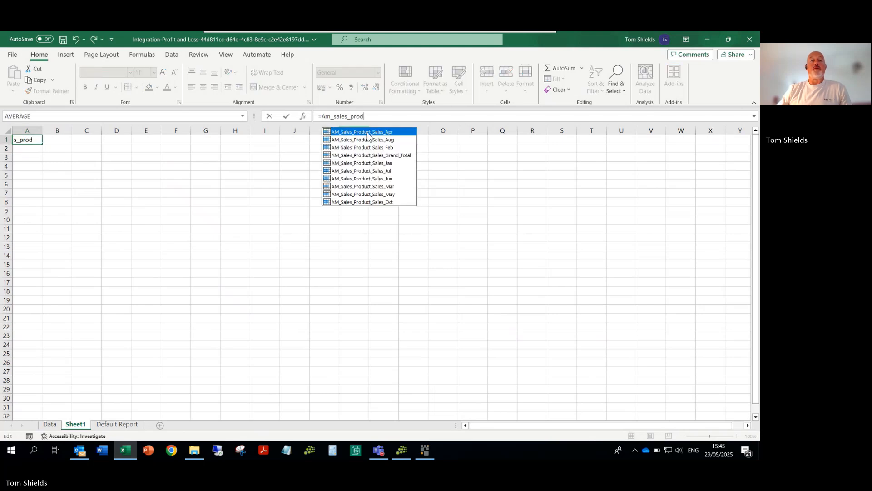
{"action": "left_click", "coordinate": [372, 163]}
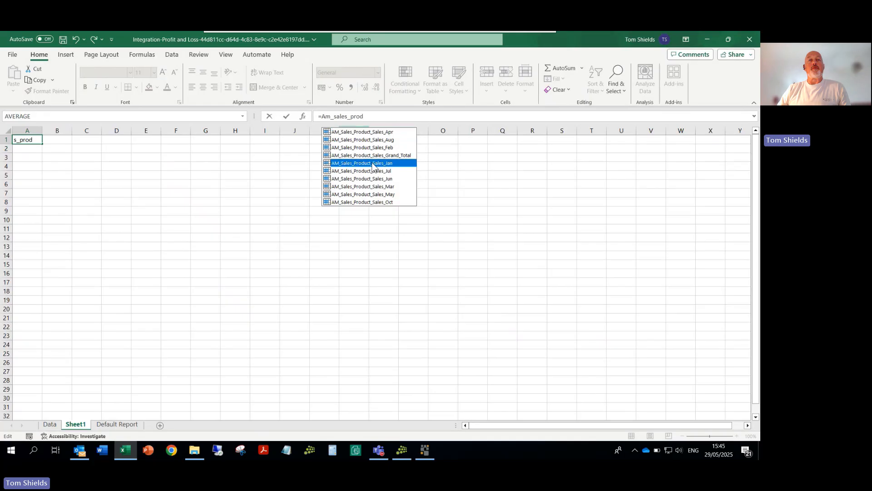
{"action": "double_click", "coordinate": [372, 163]}
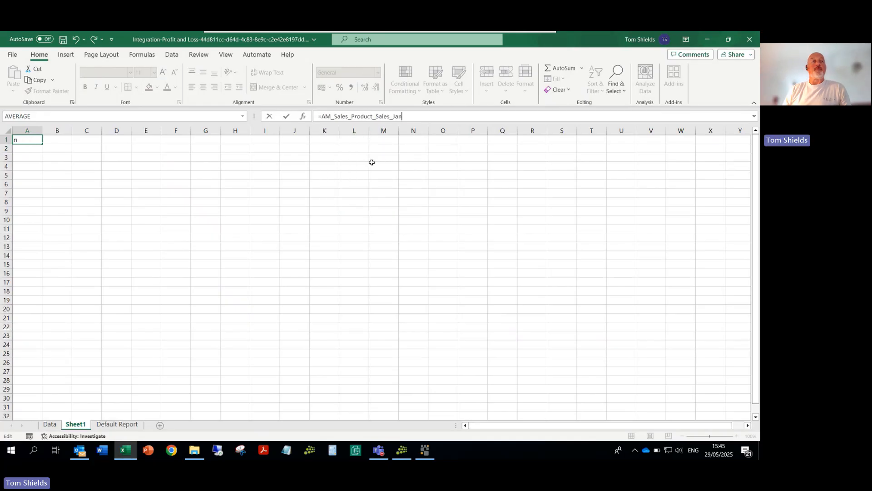
{"action": "key", "text": "Return"}
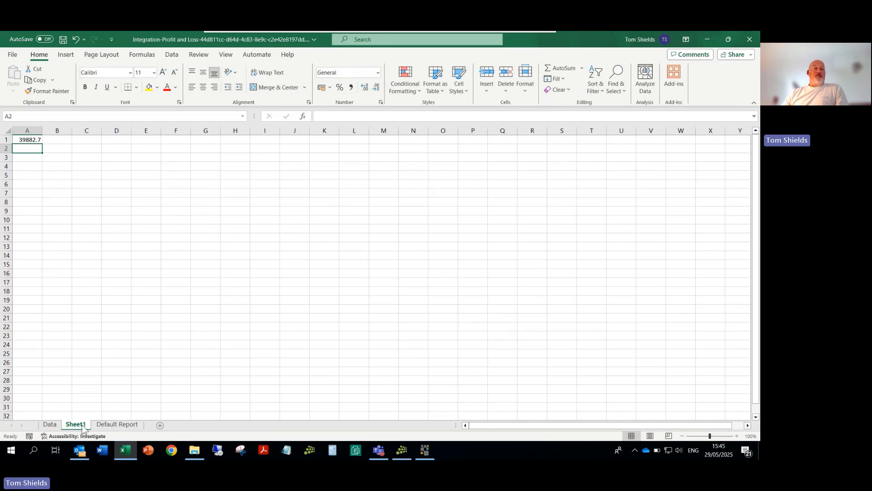
Step: View the Default Report sheet and return to the Data sheet to compare the two
{"action": "left_click", "coordinate": [108, 426]}
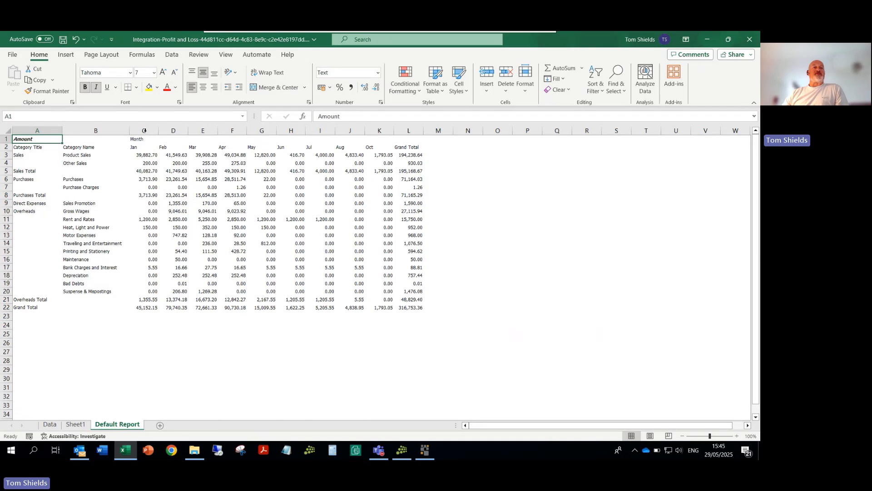
{"action": "left_click", "coordinate": [50, 425]}
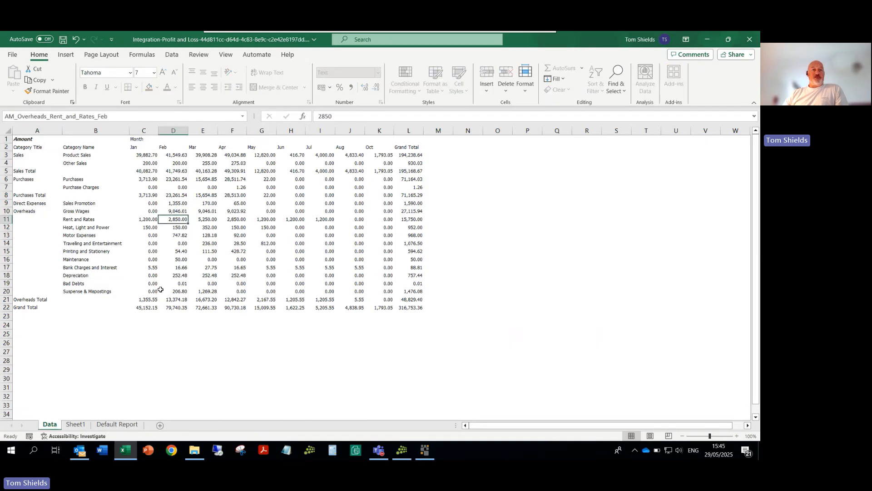
Step: On the Default Report sheet, check the January Product Sales formula, move that cell to P10, and undo the move
{"action": "left_click", "coordinate": [116, 424]}
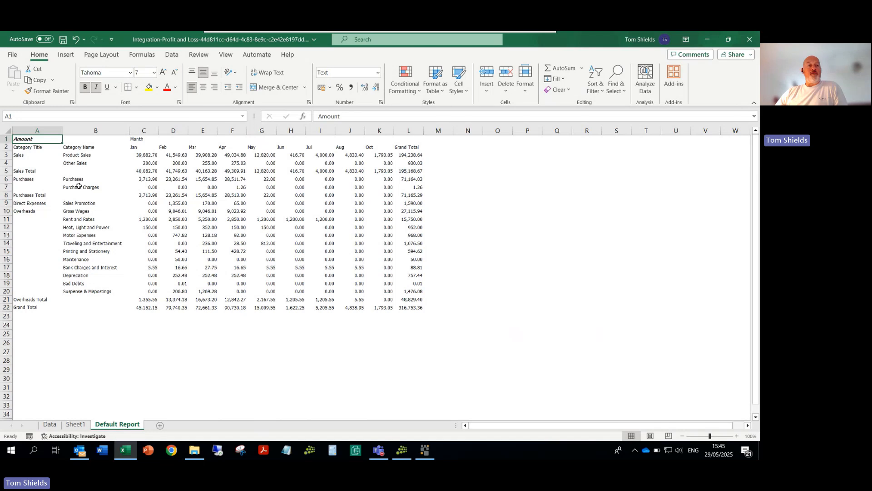
{"action": "left_click", "coordinate": [138, 157]}
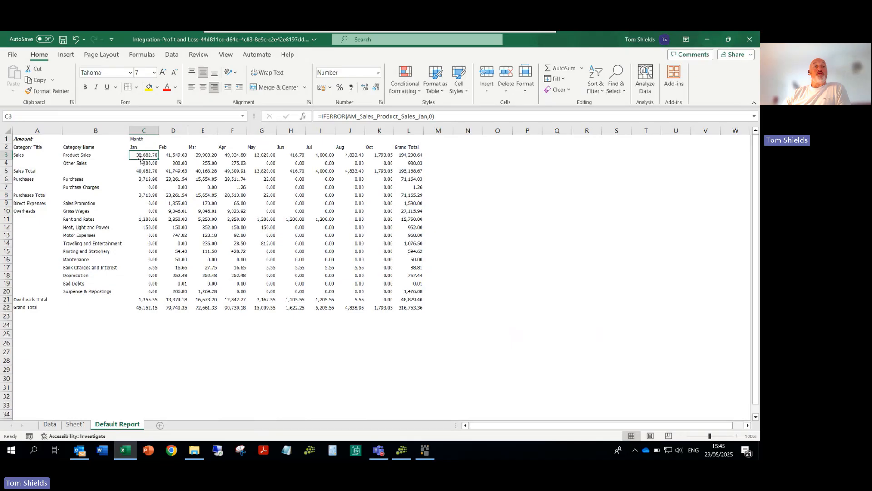
{"action": "left_click_drag", "start_coordinate": [141, 158], "coordinate": [538, 216]}
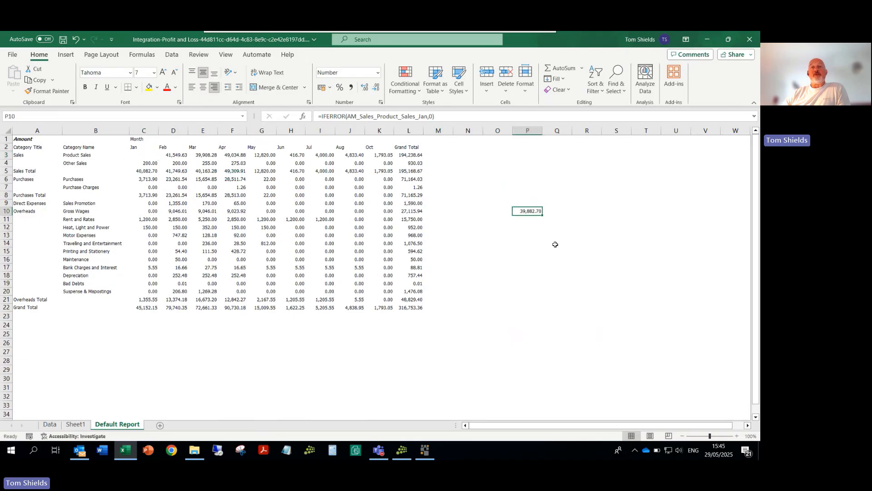
{"action": "left_click", "coordinate": [76, 39]}
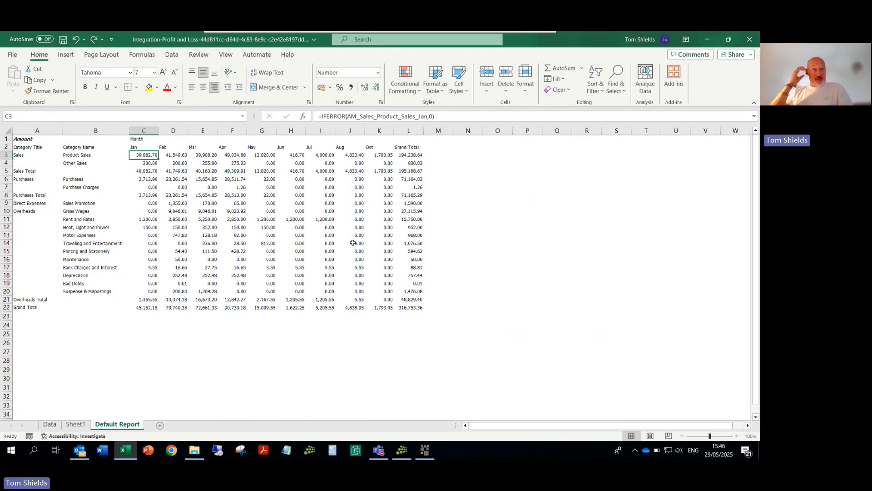
Step: Clear the Amount label from cell A1 of the Default Report sheet
{"action": "left_click", "coordinate": [25, 141]}
{"action": "key", "text": "BackSpace"}
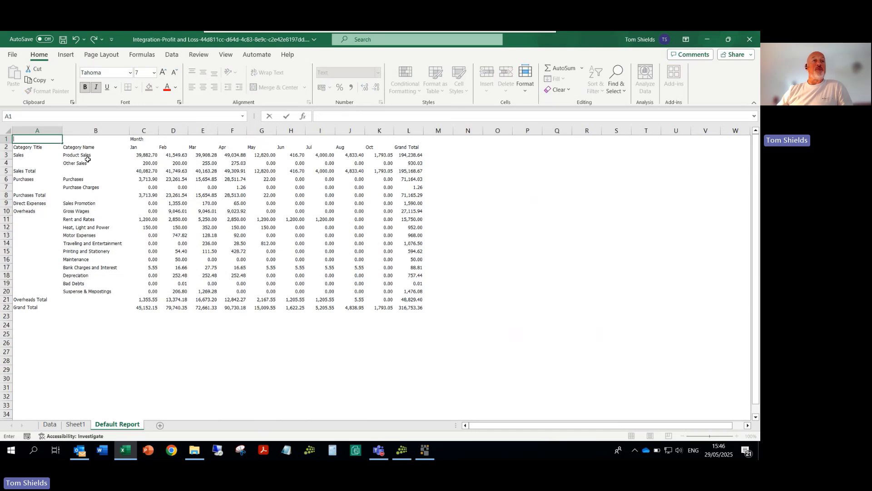
{"action": "left_click_drag", "start_coordinate": [6, 139], "coordinate": [7, 147]}
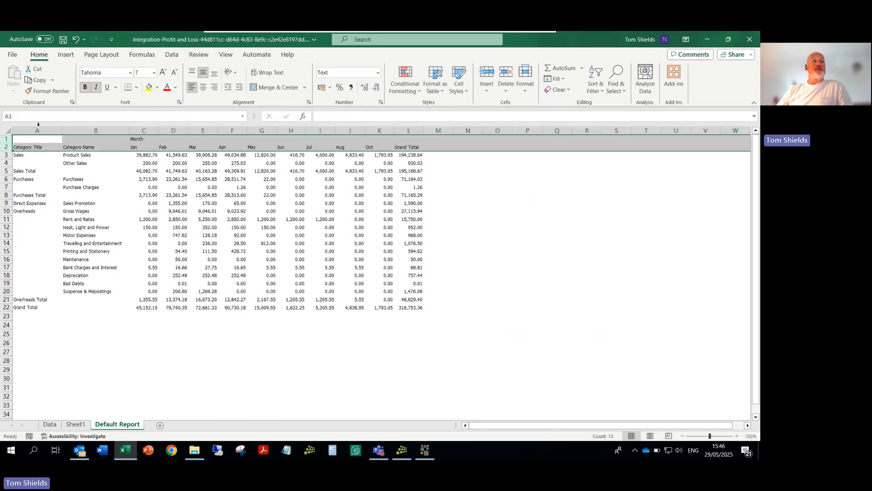
Step: Set the font size of the whole Default Report sheet to 10 and autofit all column widths
{"action": "left_click", "coordinate": [5, 132]}
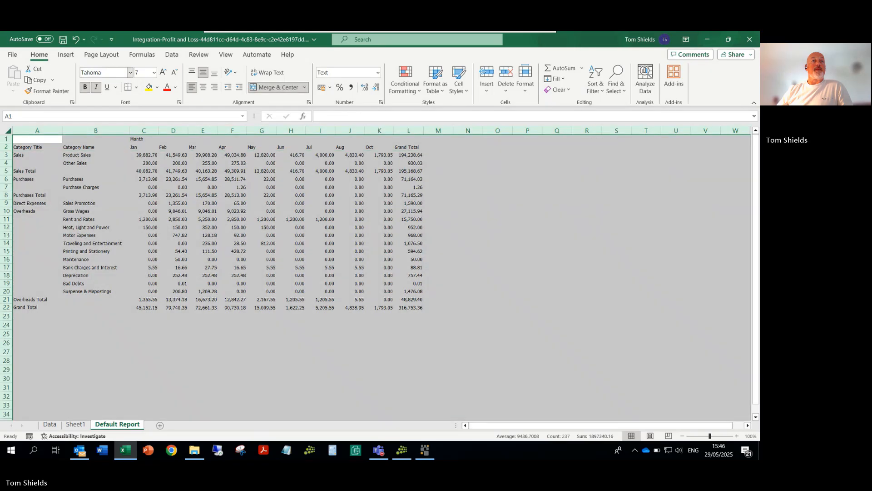
{"action": "left_click", "coordinate": [154, 73]}
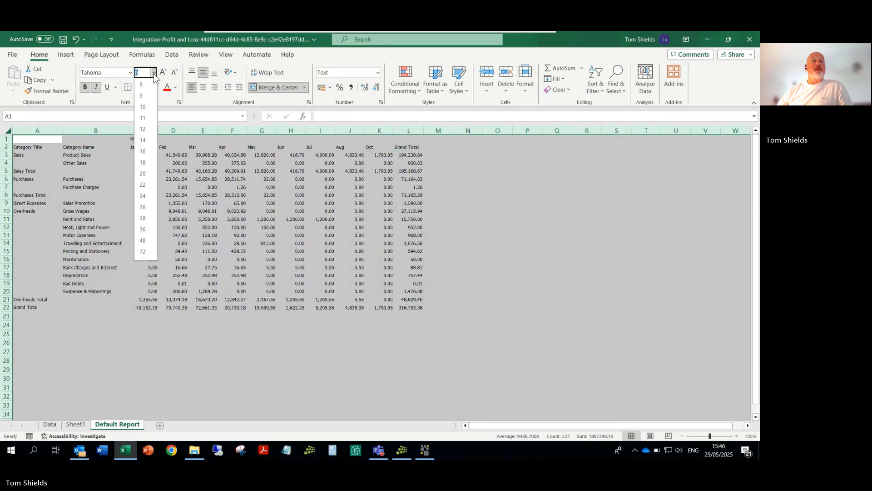
{"action": "left_click", "coordinate": [146, 109]}
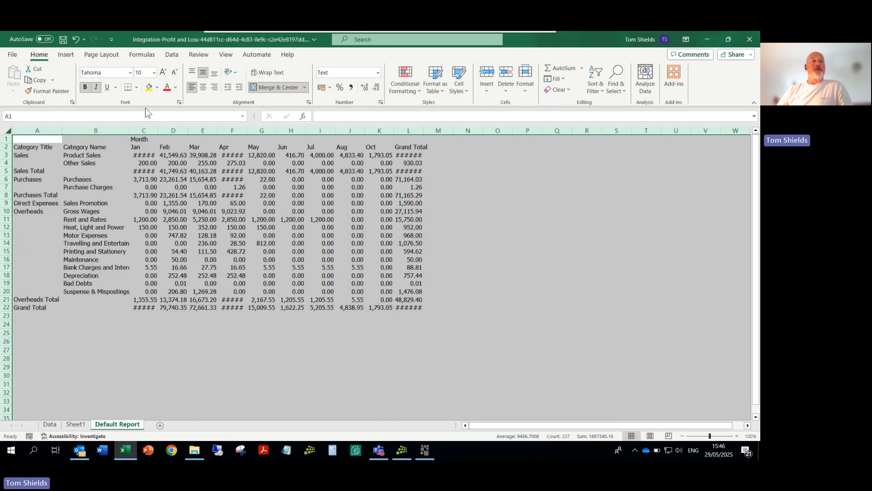
{"action": "double_click", "coordinate": [62, 131]}
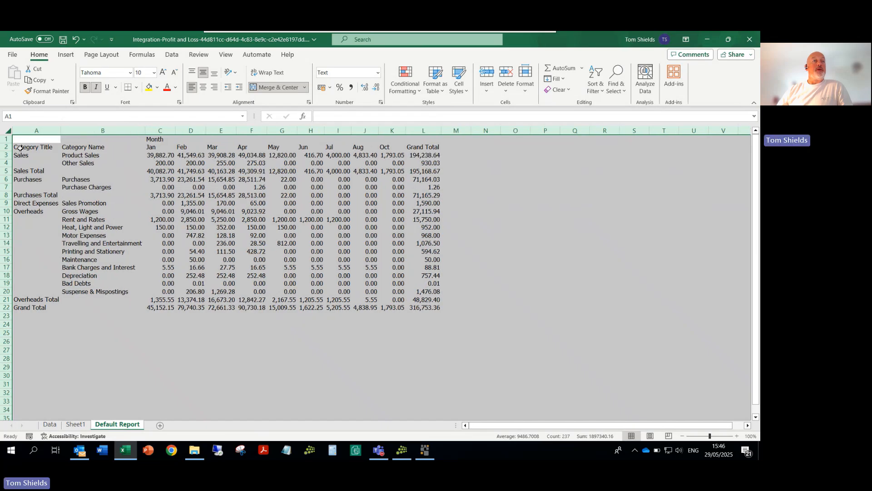
Step: Make the two header rows, 1 and 2, bold
{"action": "left_click_drag", "start_coordinate": [7, 139], "coordinate": [6, 147]}
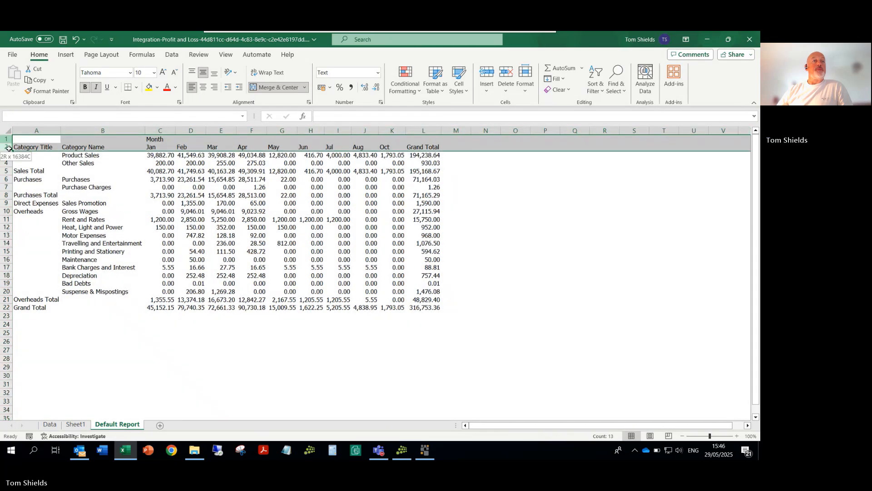
{"action": "left_click", "coordinate": [527, 250]}
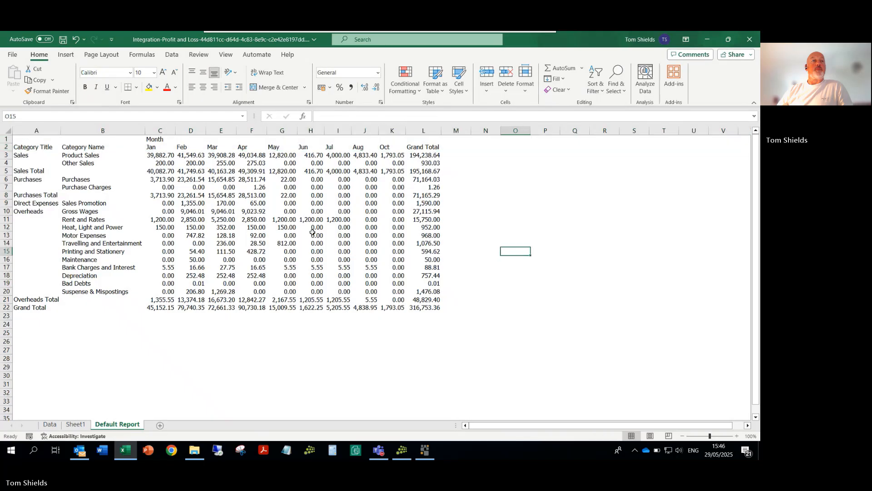
{"action": "left_click_drag", "start_coordinate": [7, 140], "coordinate": [7, 147]}
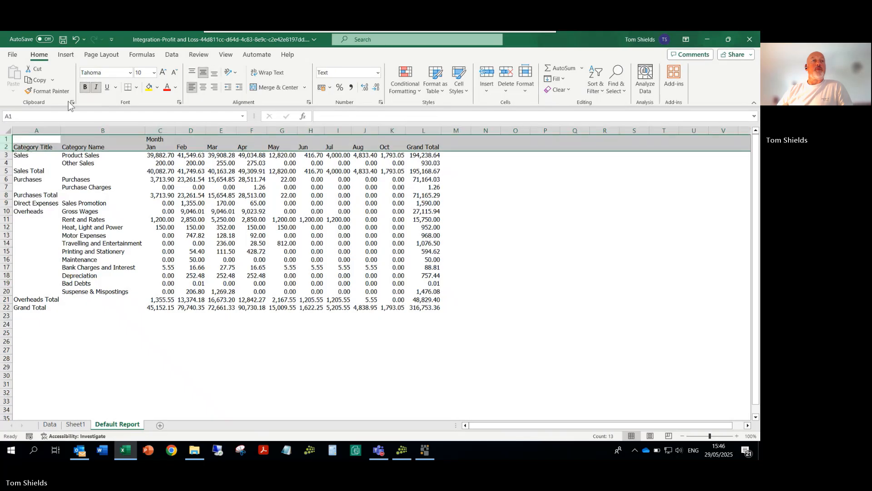
{"action": "left_click", "coordinate": [84, 88]}
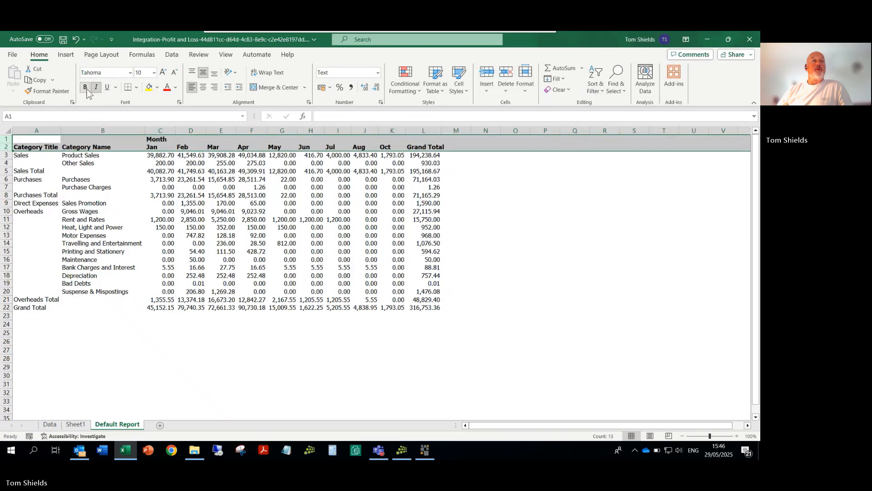
{"action": "left_click", "coordinate": [541, 266]}
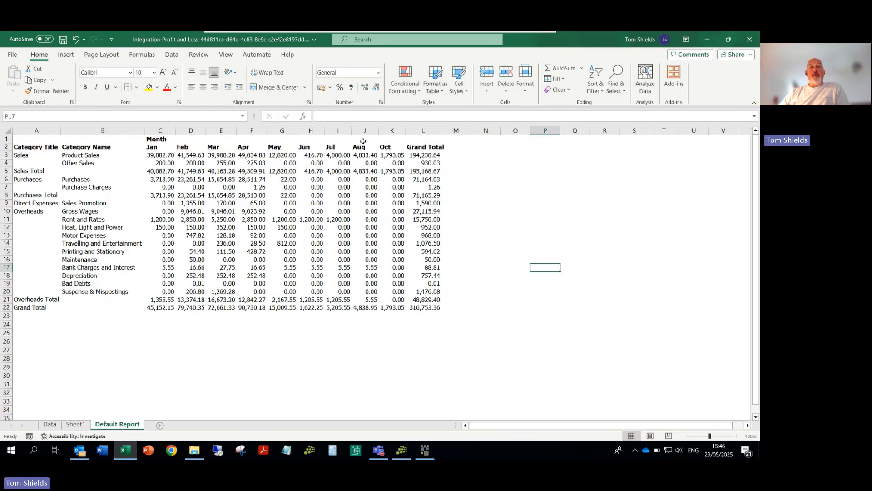
Step: Delete the Grand Total column L and the Grand Total row 22 from the report
{"action": "left_click", "coordinate": [418, 131]}
{"action": "right_click", "coordinate": [419, 135]}
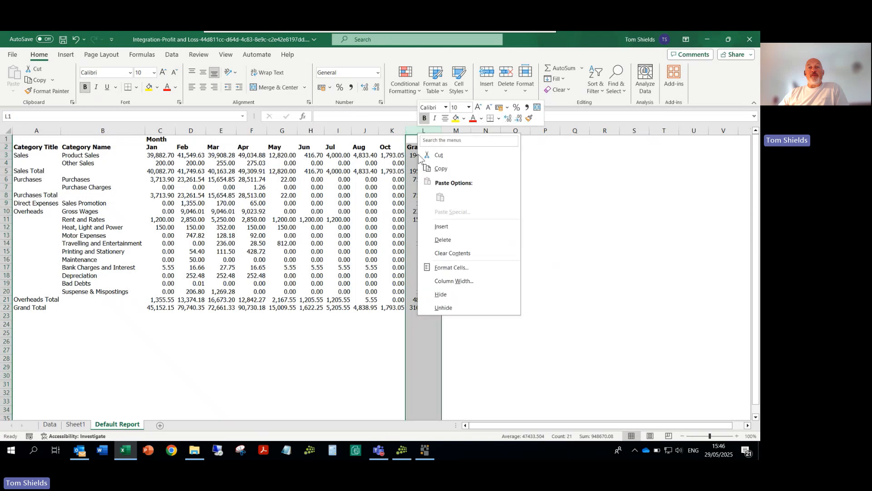
{"action": "left_click", "coordinate": [445, 241]}
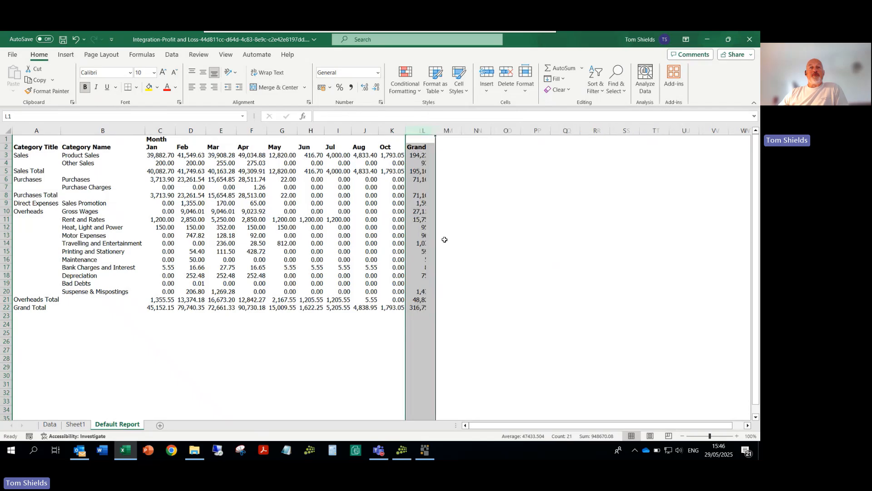
{"action": "left_click", "coordinate": [4, 308]}
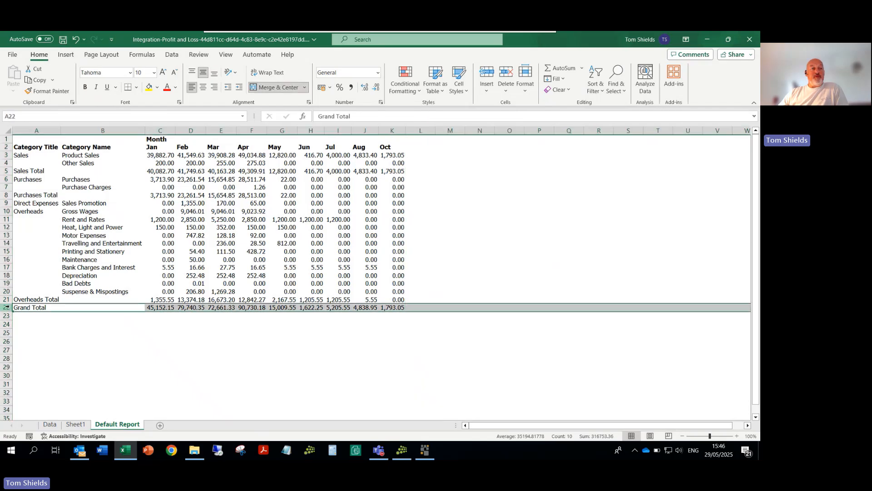
{"action": "right_click", "coordinate": [4, 307]}
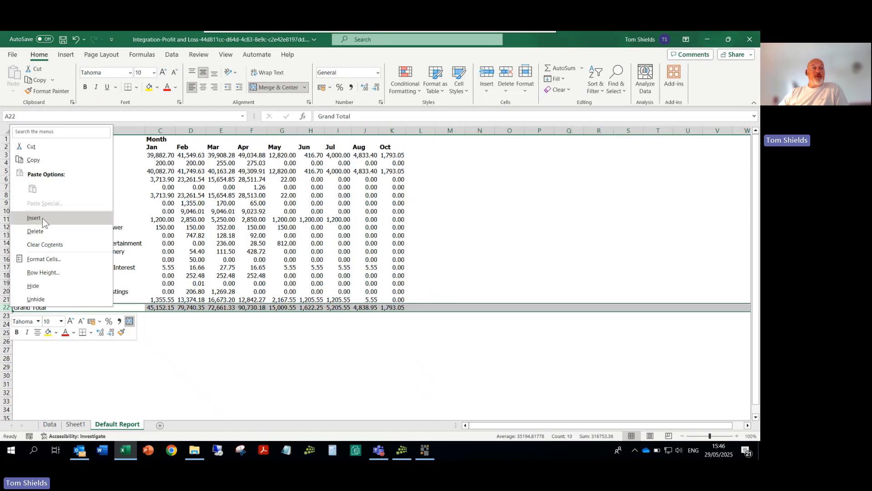
{"action": "left_click", "coordinate": [43, 232]}
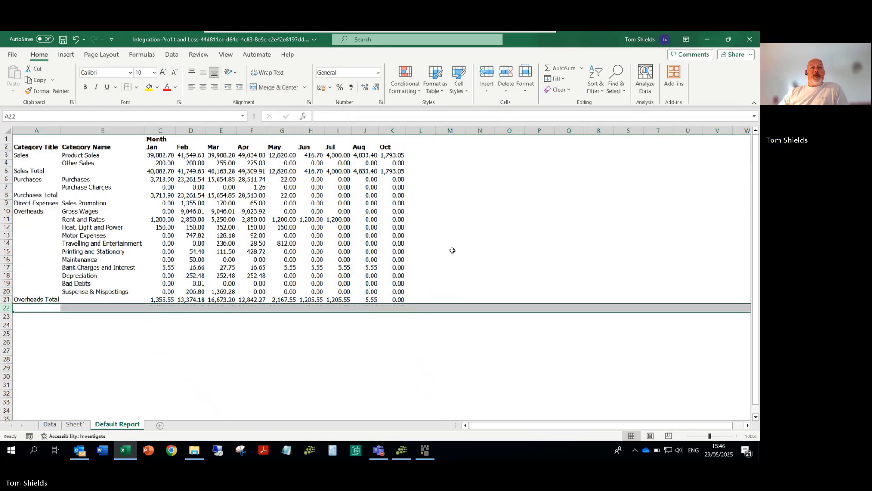
Step: Insert a new column before Oct and enter the heading Sep in cell K2
{"action": "left_click", "coordinate": [392, 132]}
{"action": "right_click", "coordinate": [392, 133]}
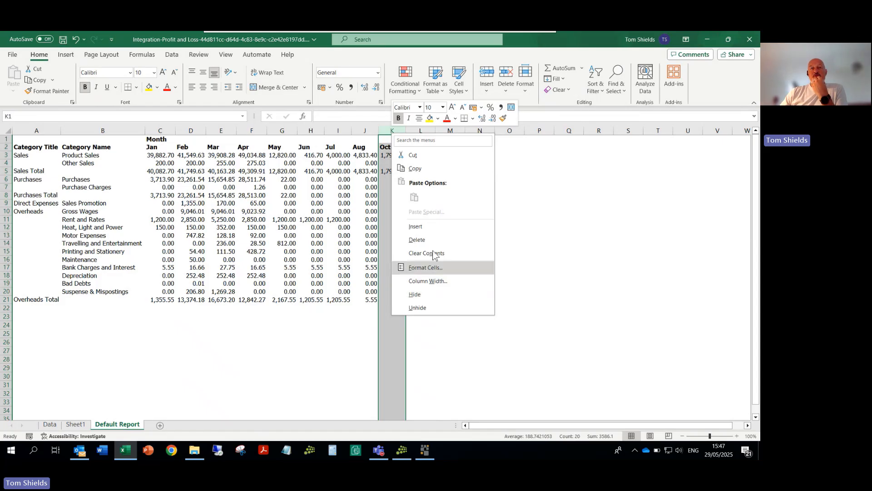
{"action": "left_click", "coordinate": [419, 227]}
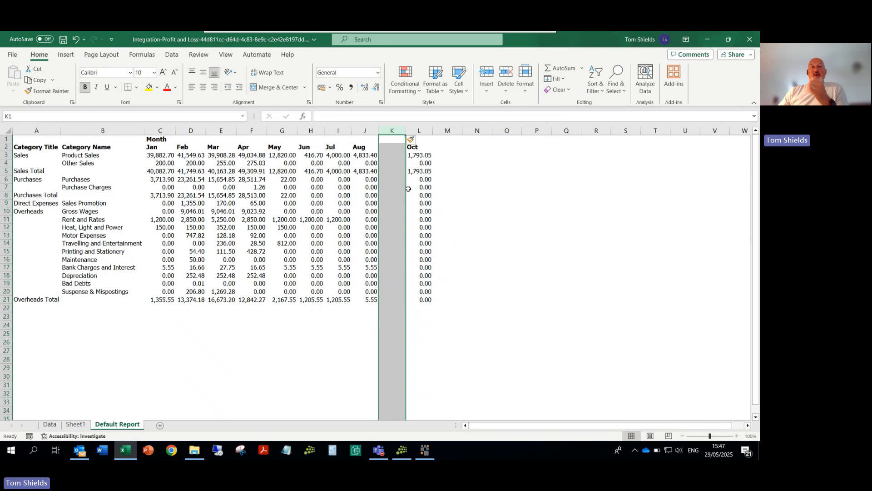
{"action": "left_click", "coordinate": [388, 148]}
{"action": "type", "text": "Se"}
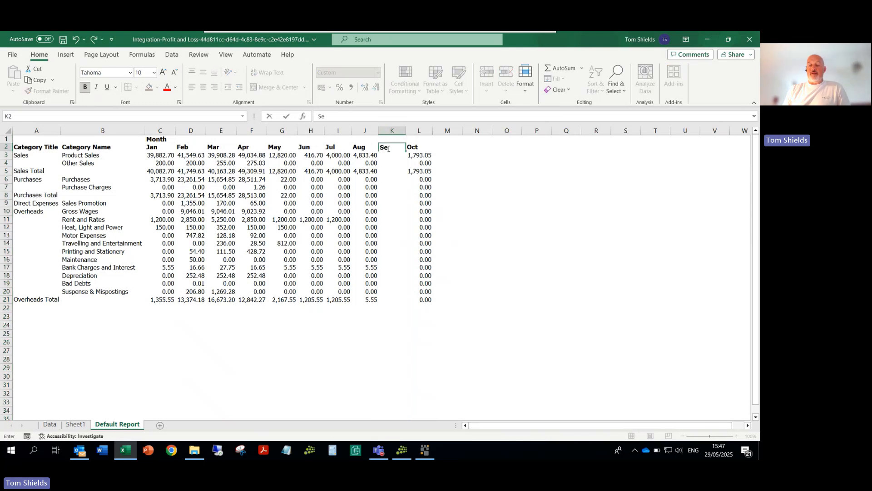
{"action": "type", "text": "p"}
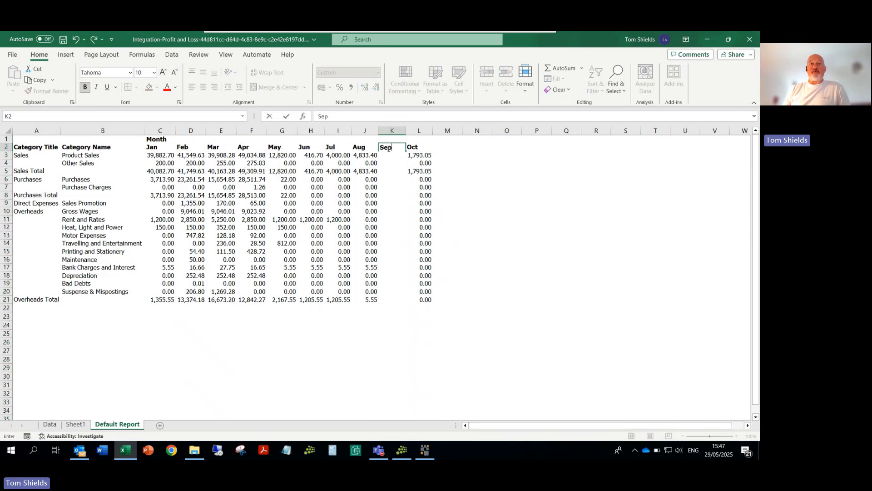
Step: Enter the headings Nov, Dec and Total in cells M2, N2 and O2
{"action": "left_click", "coordinate": [448, 153]}
{"action": "left_click", "coordinate": [448, 147]}
{"action": "type", "text": "N"}
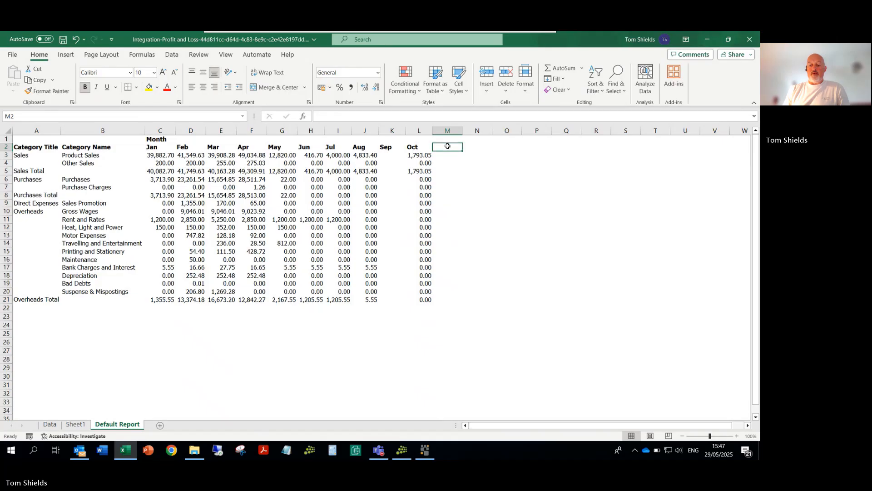
{"action": "type", "text": "ov"}
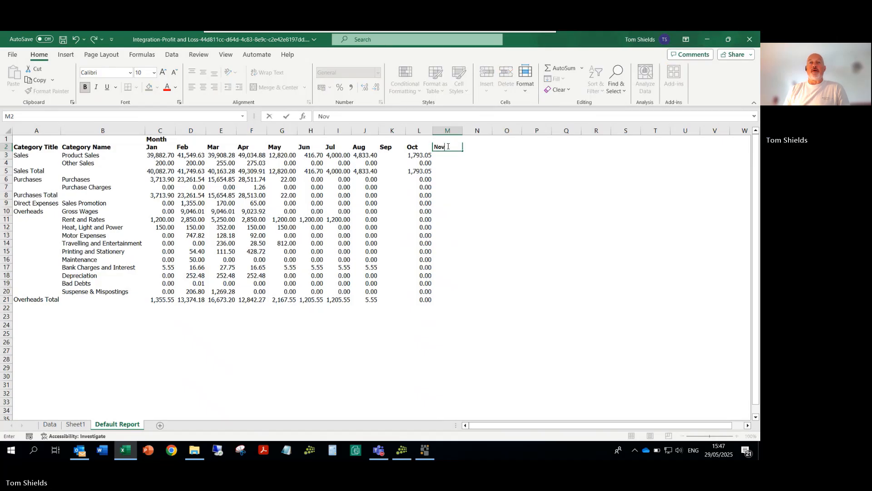
{"action": "key", "text": "Tab"}
{"action": "type", "text": "De"}
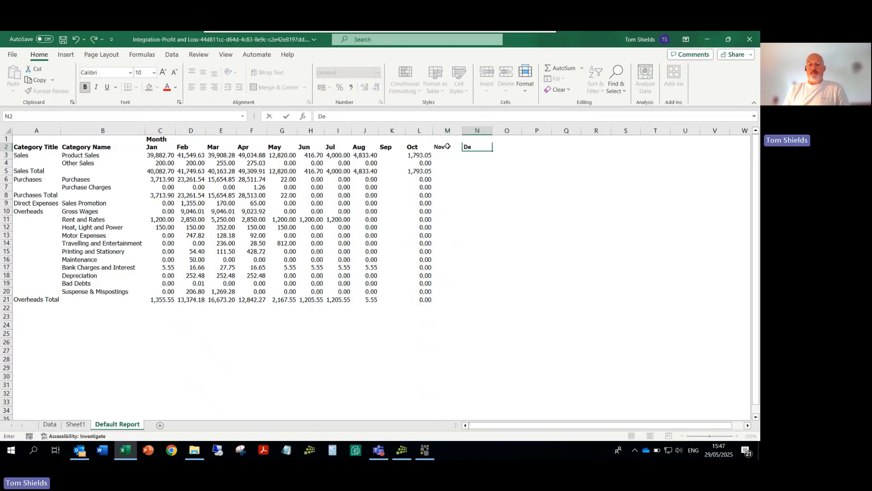
{"action": "key", "text": "Tab"}
{"action": "type", "text": "T"}
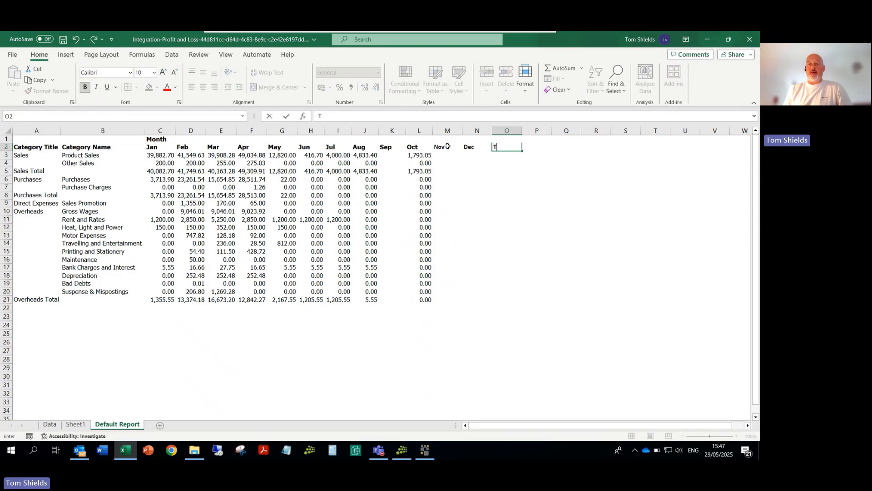
{"action": "type", "text": "otal"}
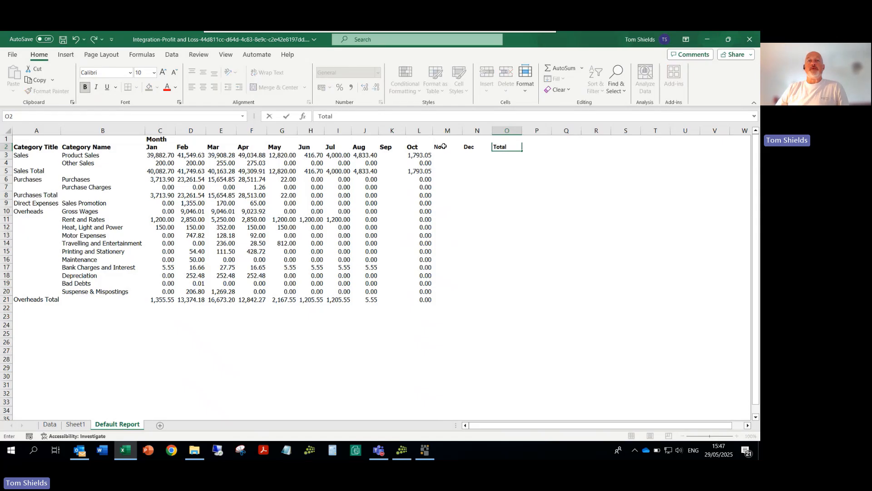
Step: Change the font of the Nov, Dec and Total headings to Tahoma
{"action": "left_click_drag", "start_coordinate": [444, 147], "coordinate": [506, 148]}
{"action": "left_click_drag", "start_coordinate": [437, 148], "coordinate": [515, 147]}
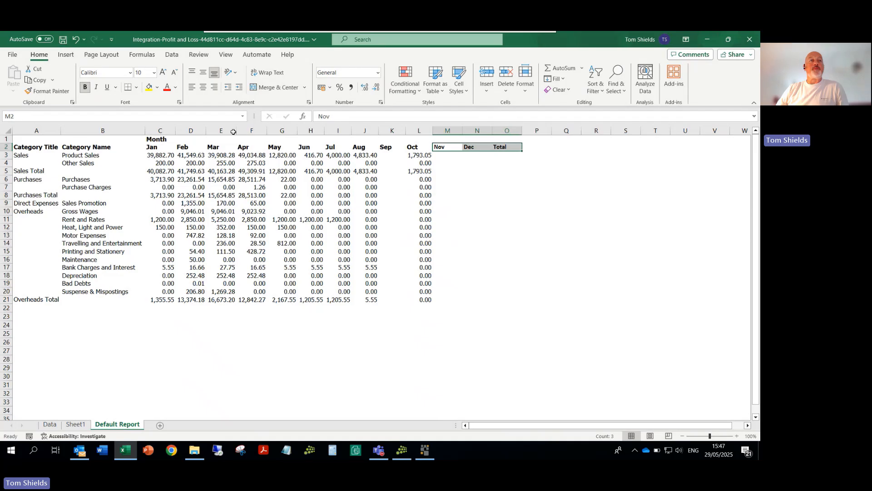
{"action": "left_click", "coordinate": [116, 73]}
{"action": "type", "text": "Tahoma"}
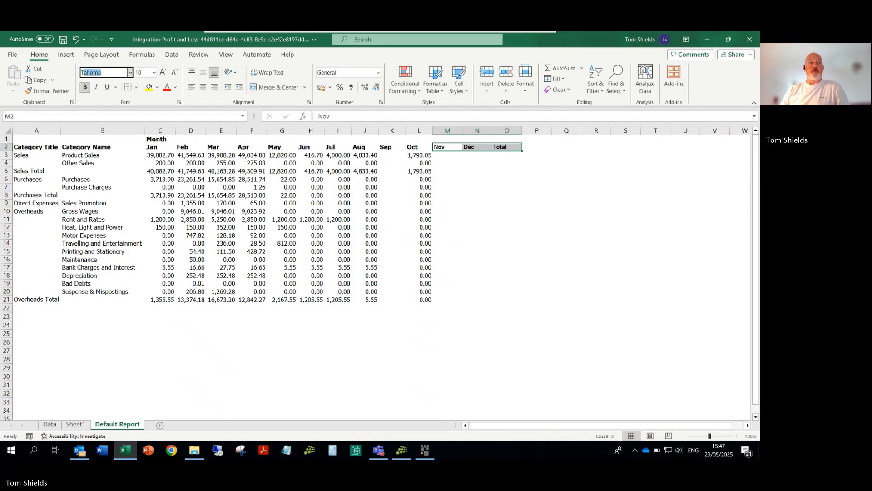
{"action": "key", "text": "Tab"}
{"action": "left_click", "coordinate": [485, 212]}
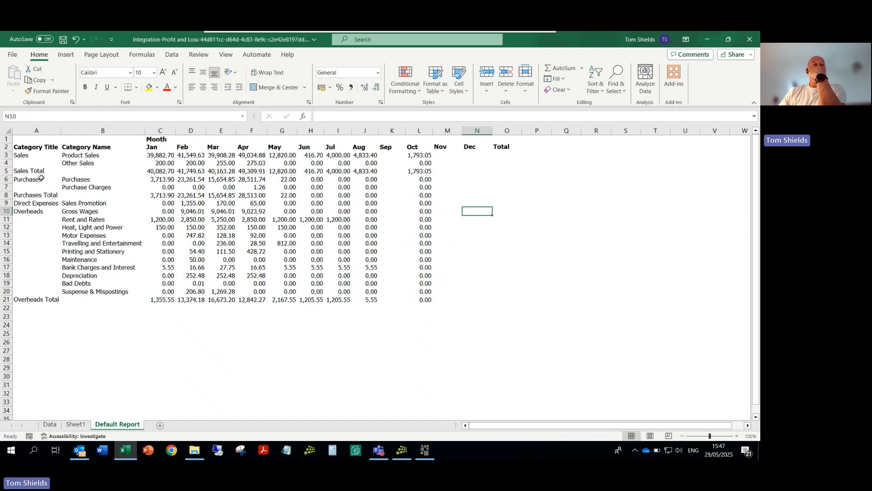
Step: Insert a blank row above the first Purchases row, directly below Sales Total
{"action": "left_click", "coordinate": [6, 180]}
{"action": "right_click", "coordinate": [7, 181]}
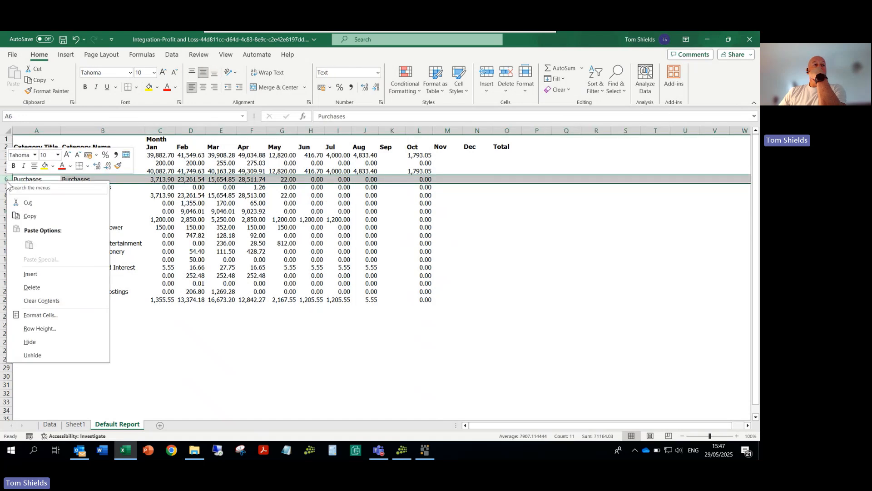
{"action": "left_click", "coordinate": [30, 274]}
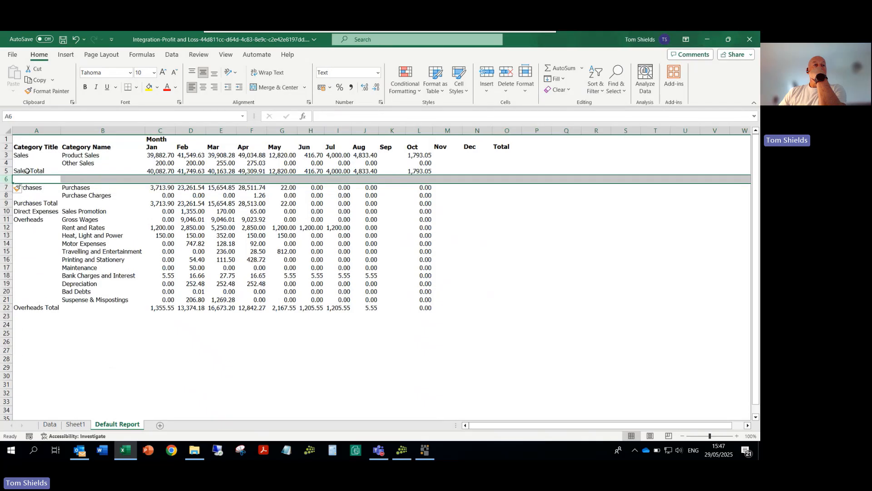
Step: Make the Sales Total row bold and add a top border across A5:O5
{"action": "left_click_drag", "start_coordinate": [40, 173], "coordinate": [501, 167]}
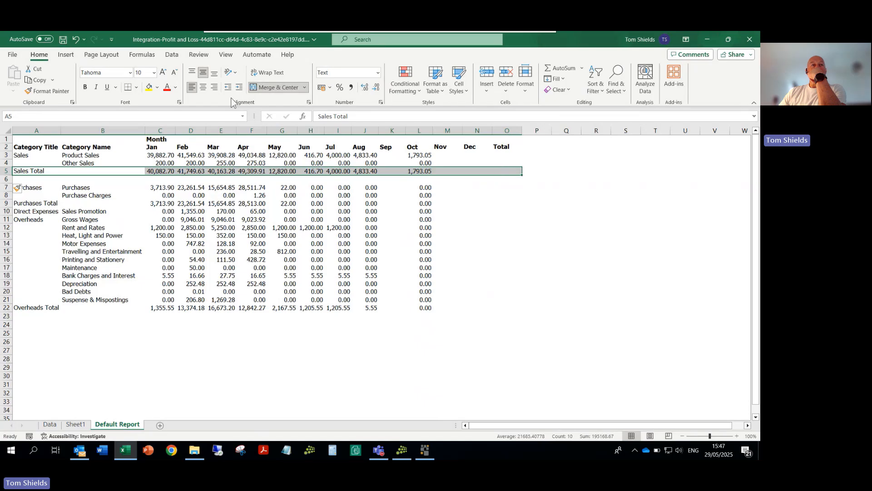
{"action": "left_click", "coordinate": [85, 87]}
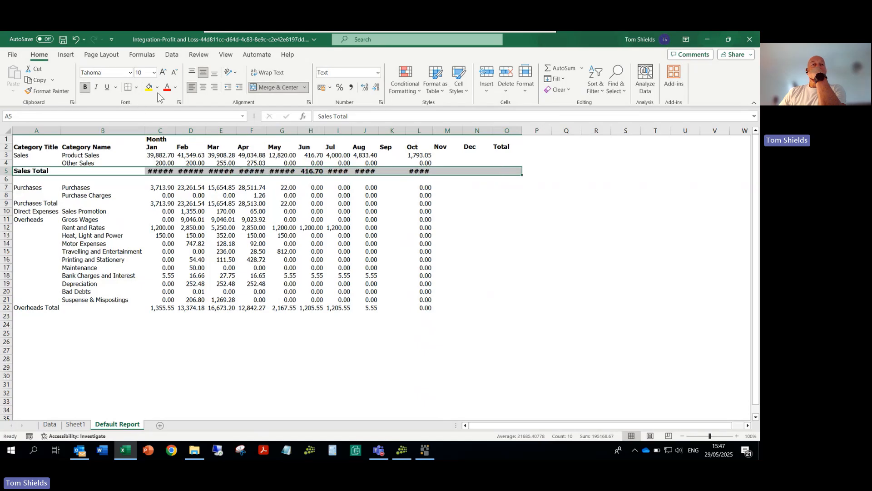
{"action": "left_click", "coordinate": [136, 87]}
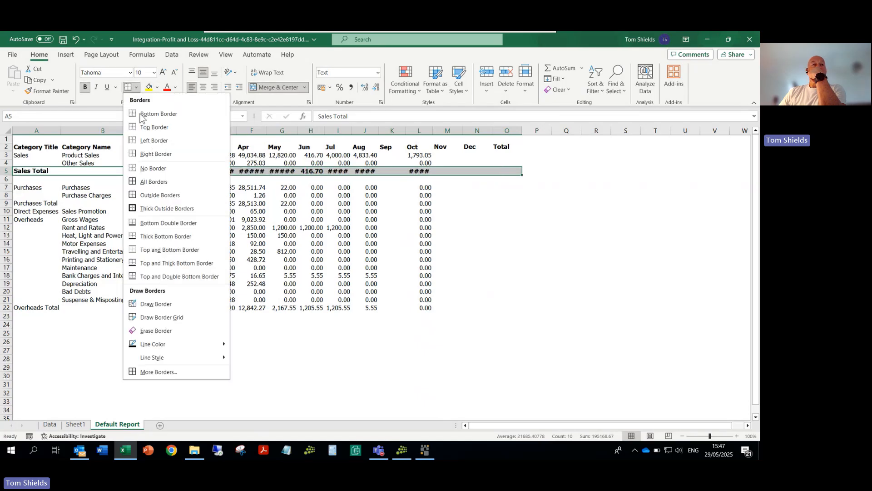
{"action": "left_click", "coordinate": [158, 135]}
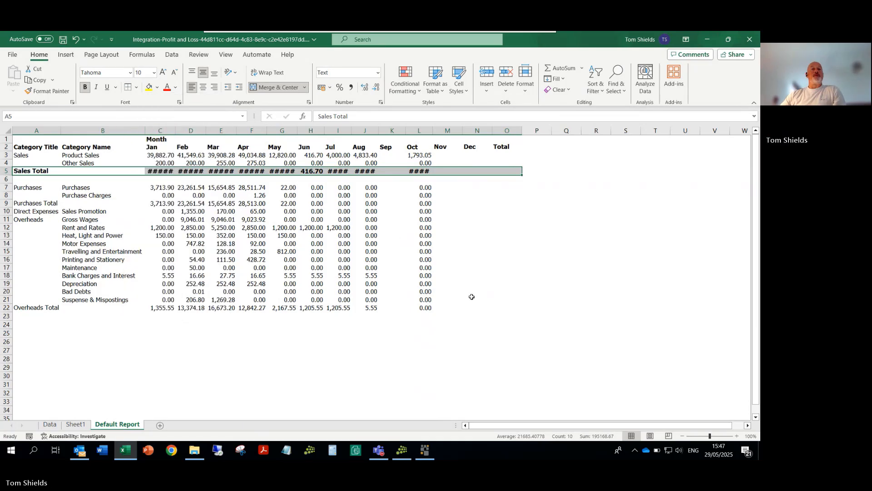
{"action": "left_click", "coordinate": [523, 256]}
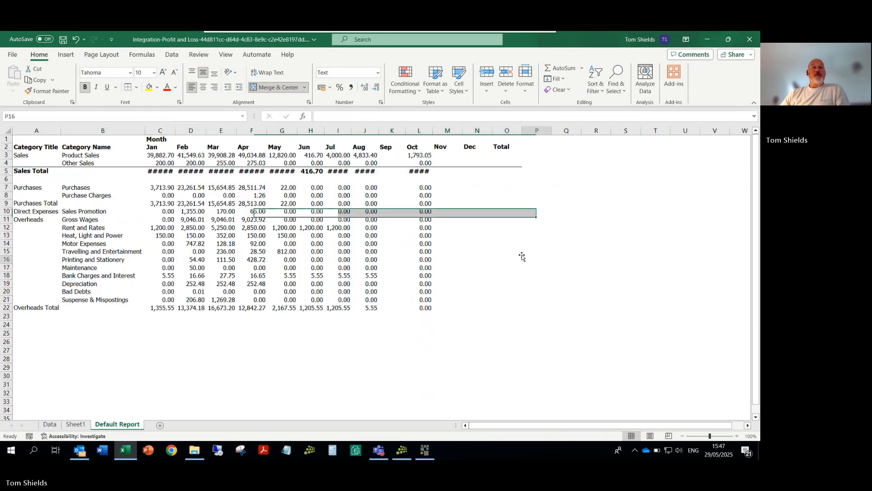
Step: AutoFit the widths of all columns in the Default Report sheet to their contents
{"action": "left_click", "coordinate": [10, 130]}
{"action": "double_click", "coordinate": [61, 130]}
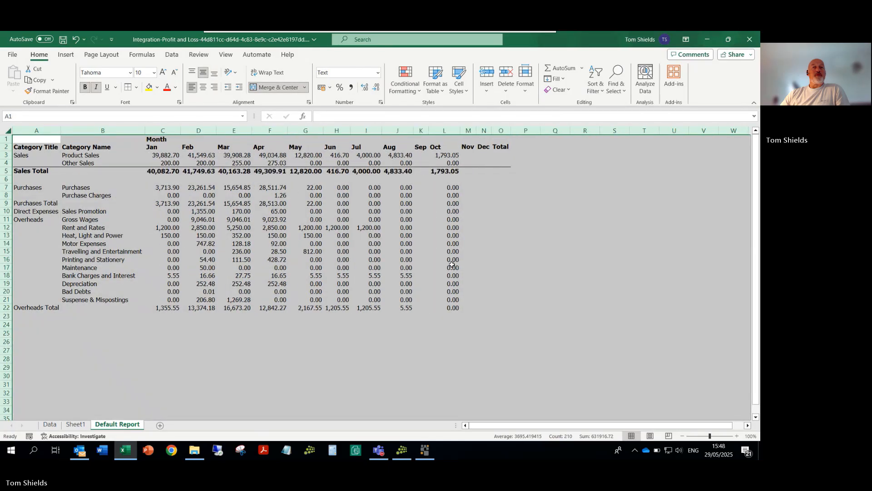
{"action": "left_click", "coordinate": [560, 285]}
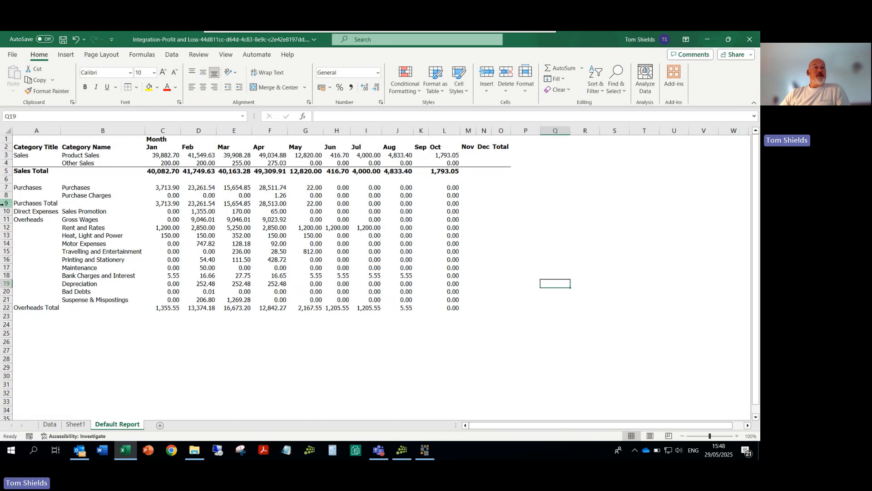
Step: Insert a blank row between the Purchases Total and Direct Expenses rows
{"action": "left_click", "coordinate": [7, 228]}
{"action": "left_click", "coordinate": [7, 212]}
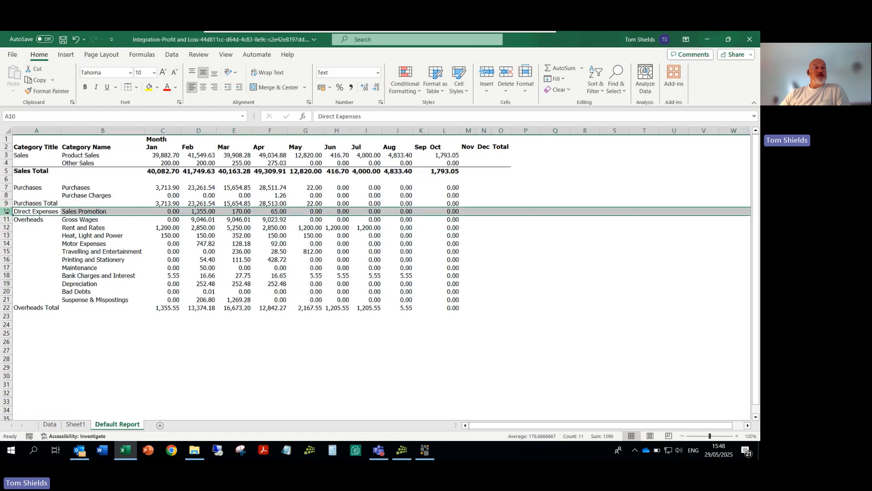
{"action": "right_click", "coordinate": [6, 211]}
{"action": "left_click", "coordinate": [33, 306]}
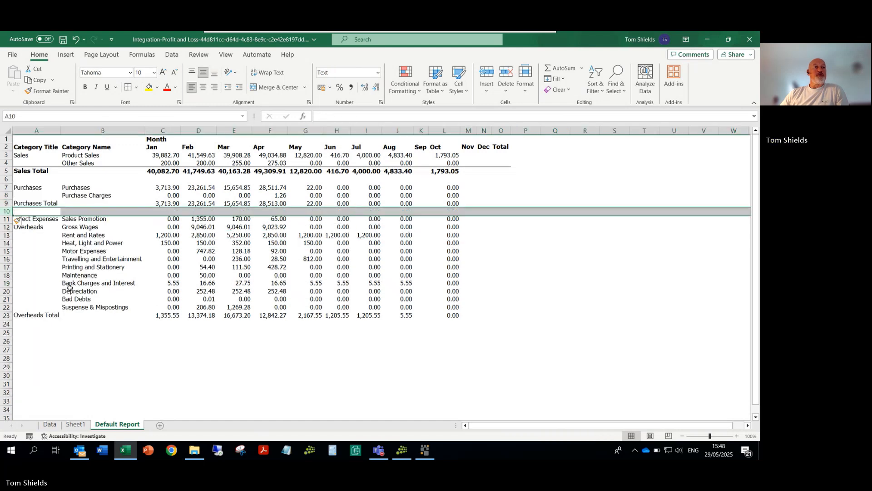
Step: Make the Purchases Total row bold with a top border across A9:O9
{"action": "left_click_drag", "start_coordinate": [23, 205], "coordinate": [506, 205]}
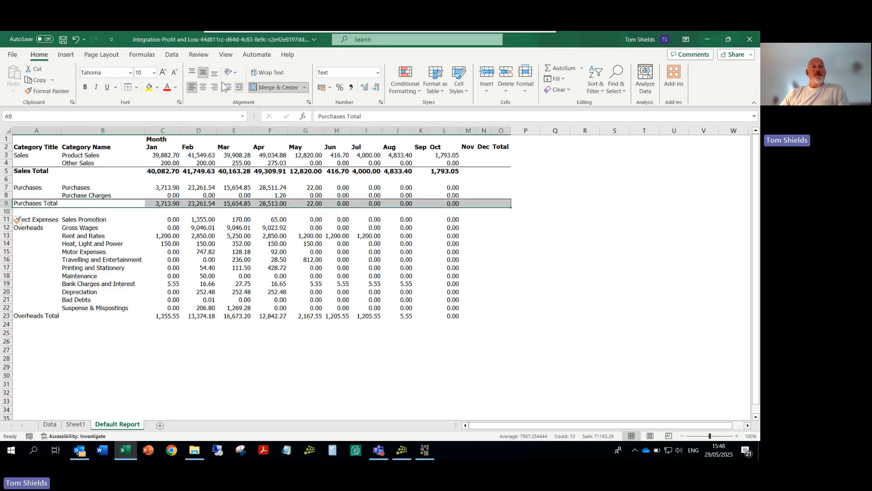
{"action": "left_click", "coordinate": [86, 88]}
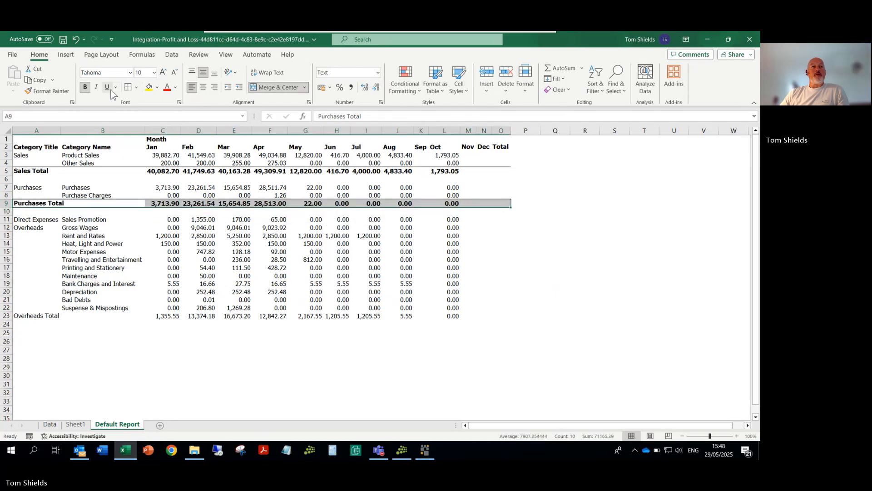
{"action": "left_click", "coordinate": [501, 260]}
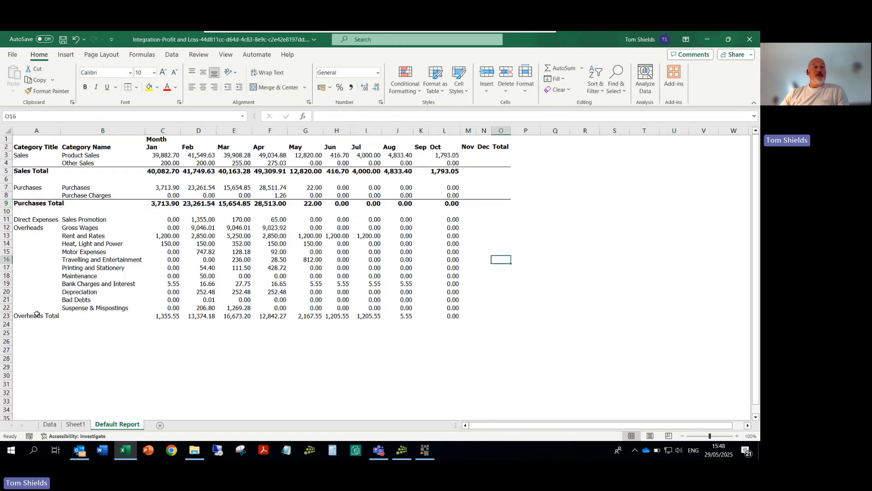
Step: Insert a blank row between the Direct Expenses row and the first Overheads row
{"action": "left_click", "coordinate": [6, 228]}
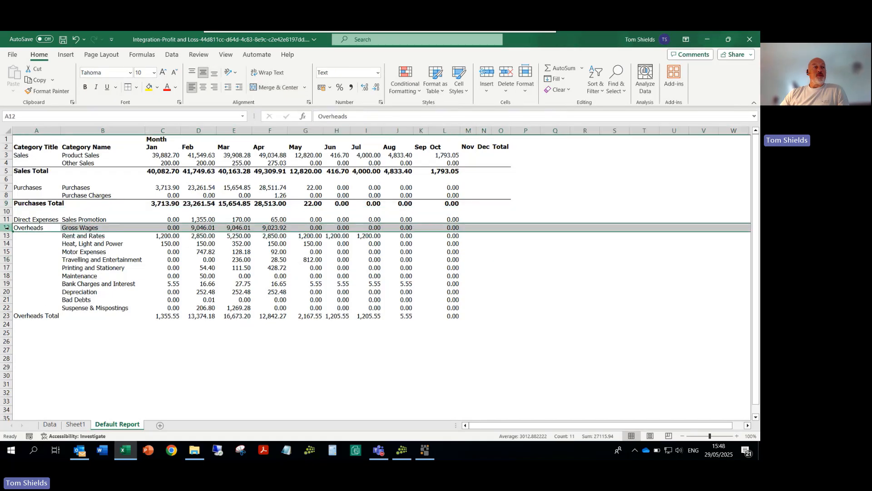
{"action": "right_click", "coordinate": [8, 229]}
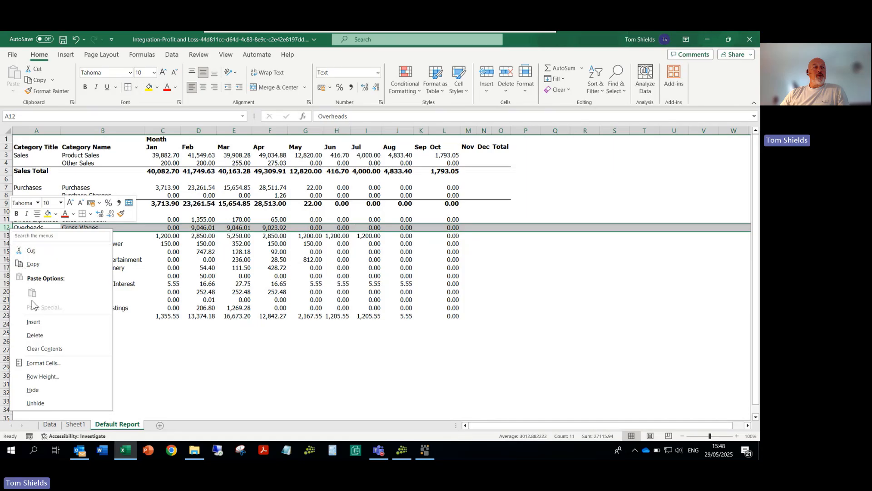
{"action": "left_click", "coordinate": [33, 321]}
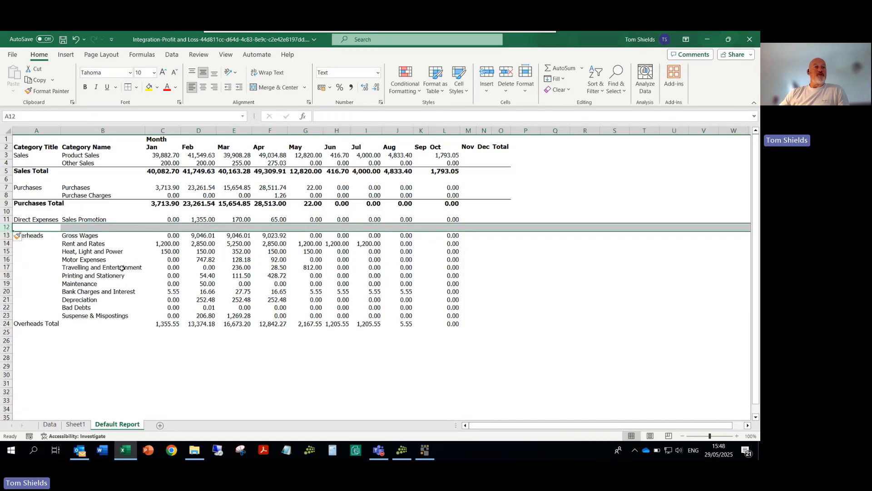
{"action": "left_click", "coordinate": [92, 369]}
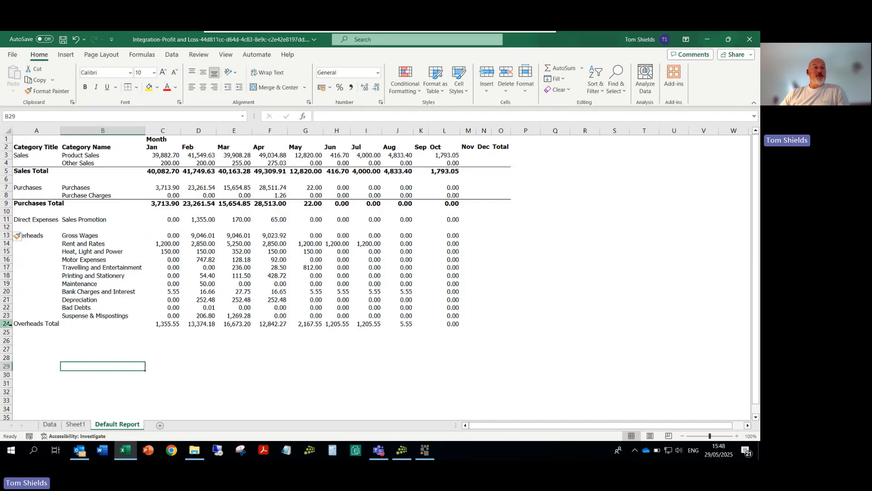
Step: Make the Overheads Total row bold with a top border across A24:O24
{"action": "left_click_drag", "start_coordinate": [21, 324], "coordinate": [511, 324]}
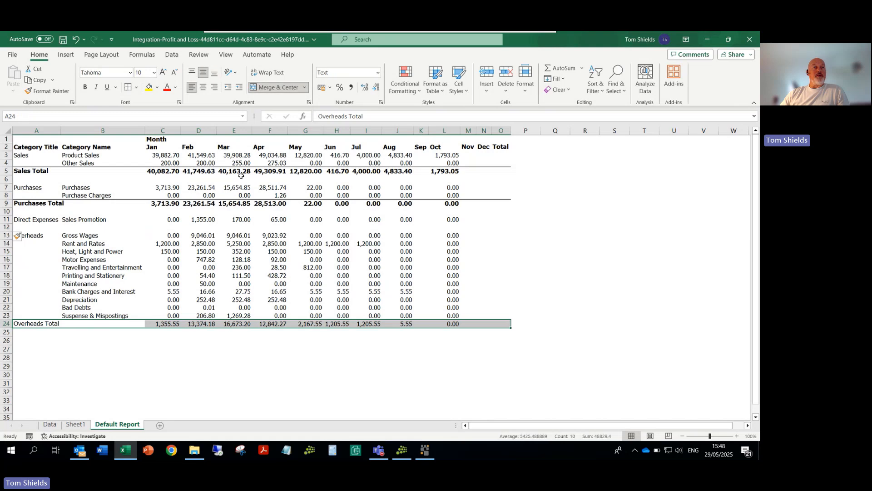
{"action": "left_click", "coordinate": [87, 86]}
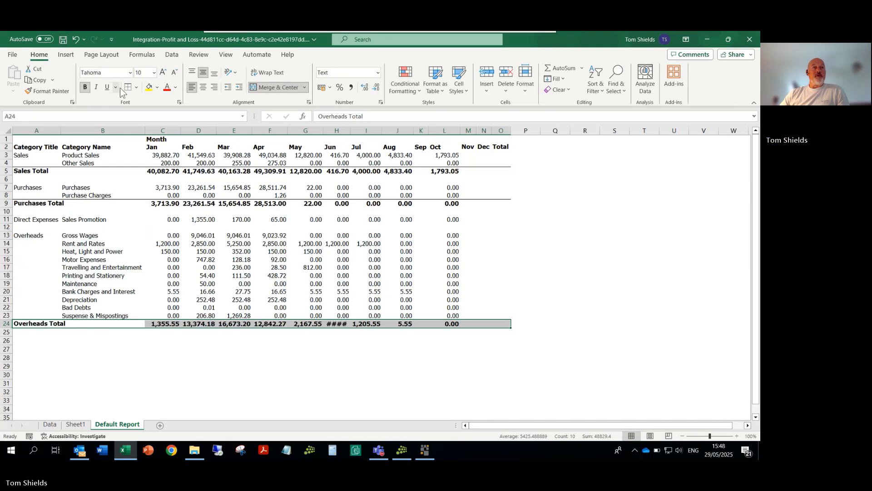
{"action": "left_click", "coordinate": [68, 391]}
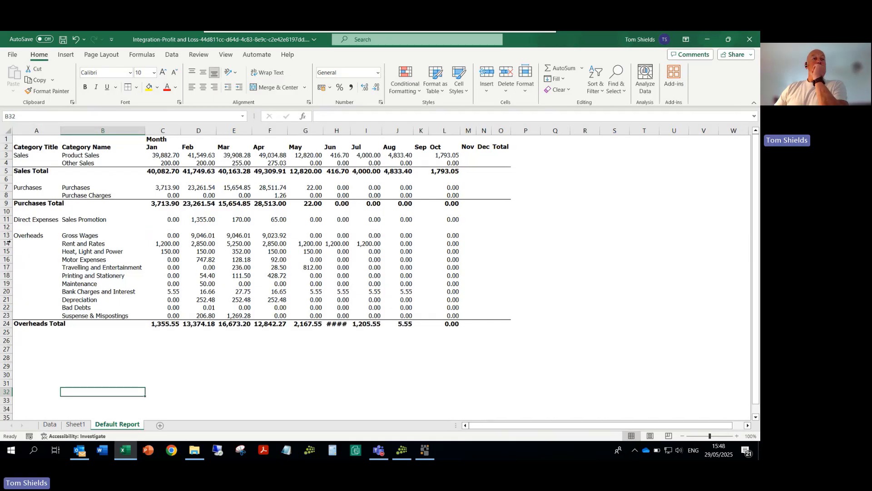
Step: Insert a row above Overheads labelled Gross Profit in A13, and a blank row directly below it
{"action": "left_click", "coordinate": [8, 236]}
{"action": "right_click", "coordinate": [8, 237]}
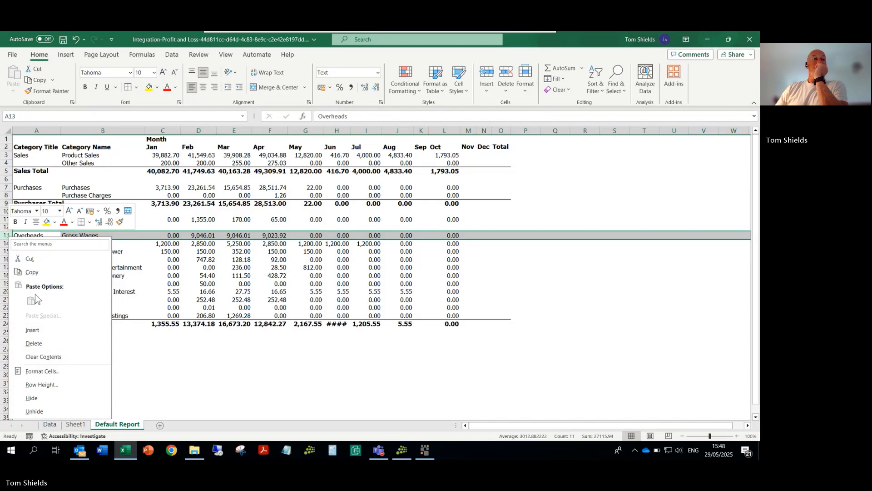
{"action": "left_click", "coordinate": [33, 330]}
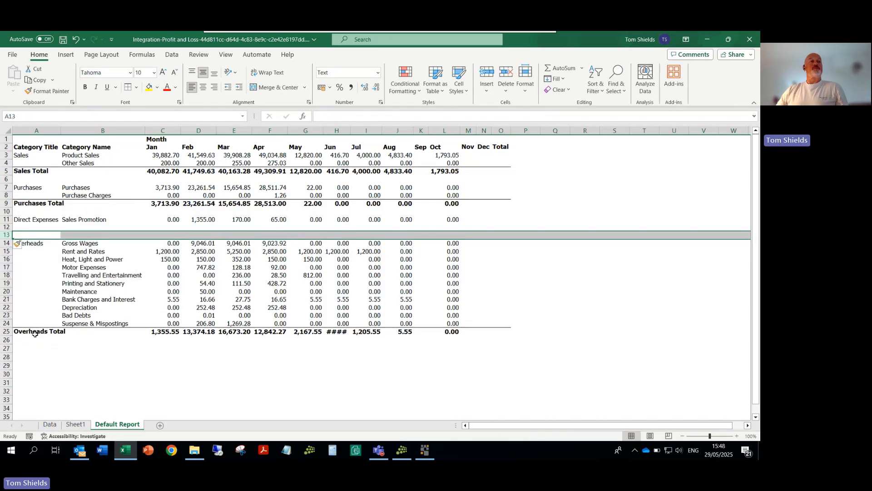
{"action": "type", "text": "Gro"}
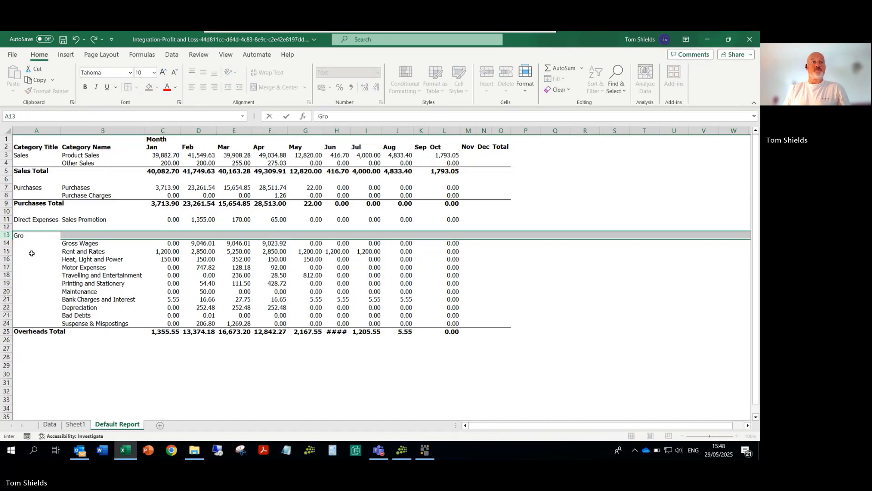
{"action": "type", "text": "ss Profit"}
{"action": "key", "text": "Tab"}
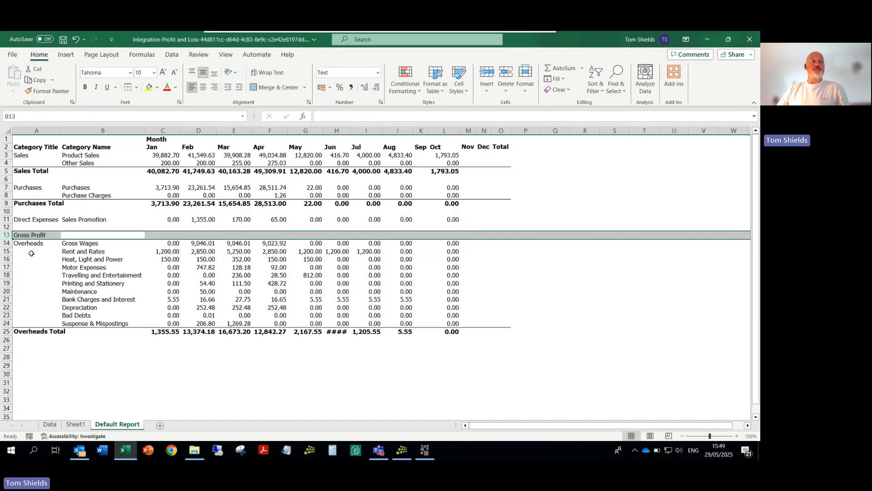
{"action": "right_click", "coordinate": [7, 242]}
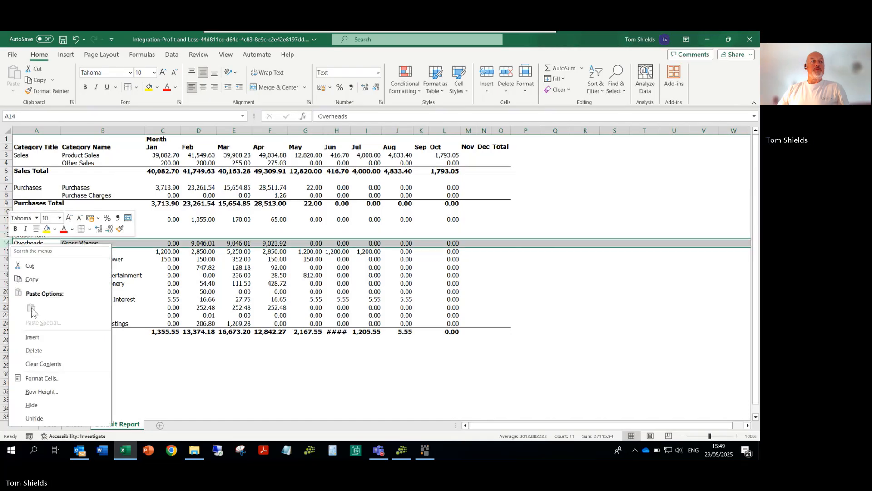
{"action": "left_click", "coordinate": [36, 338]}
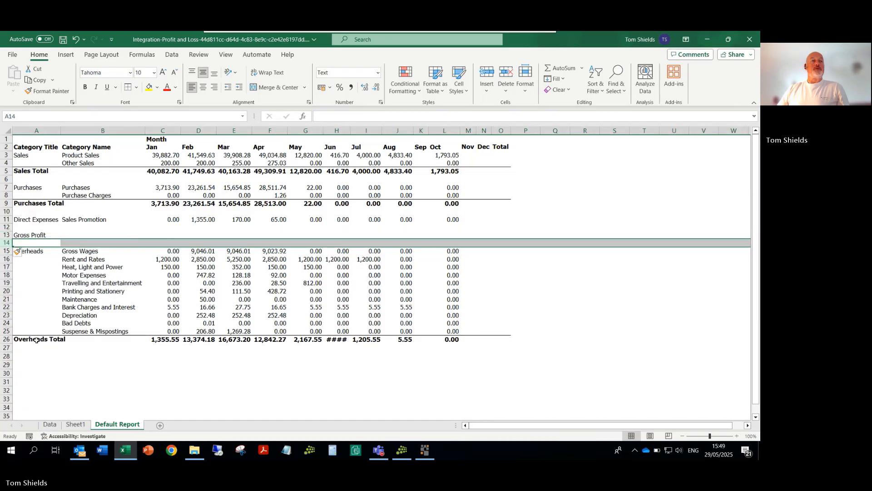
Step: Calculate January's gross profit in C13 with the formula =C5-C9-C11
{"action": "left_click", "coordinate": [165, 234]}
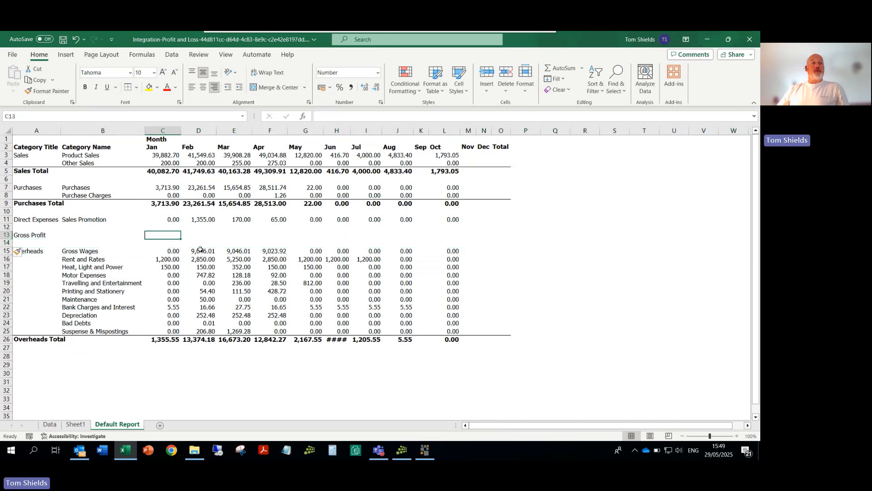
{"action": "type", "text": "="}
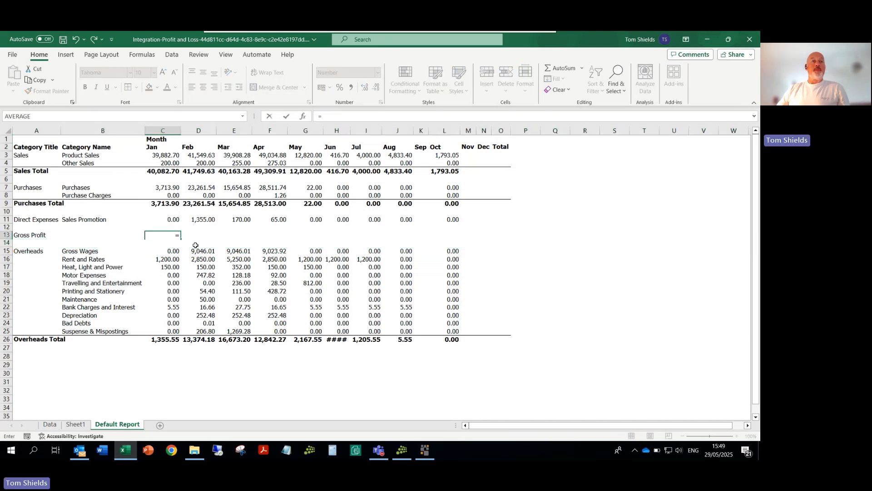
{"action": "left_click", "coordinate": [161, 173]}
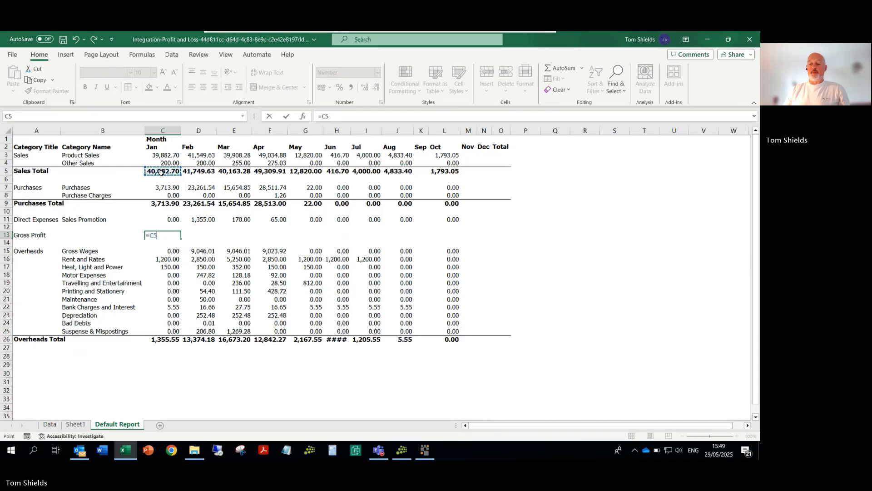
{"action": "type", "text": "-"}
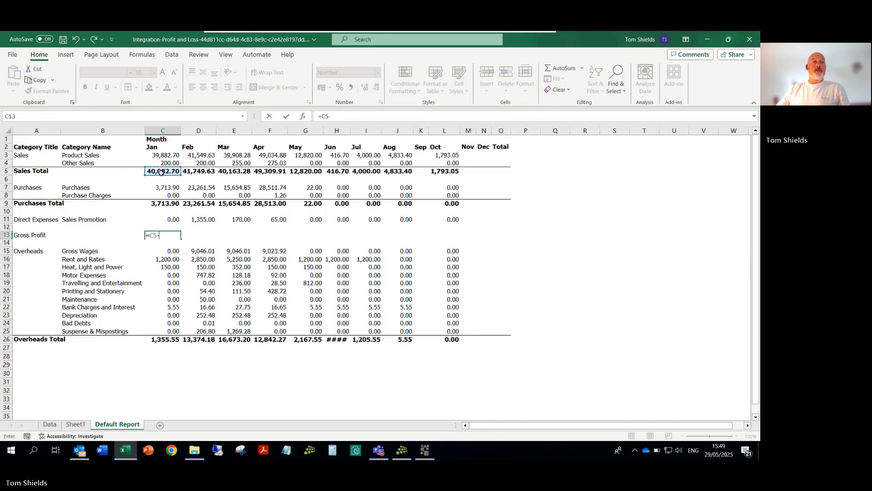
{"action": "left_click", "coordinate": [163, 203]}
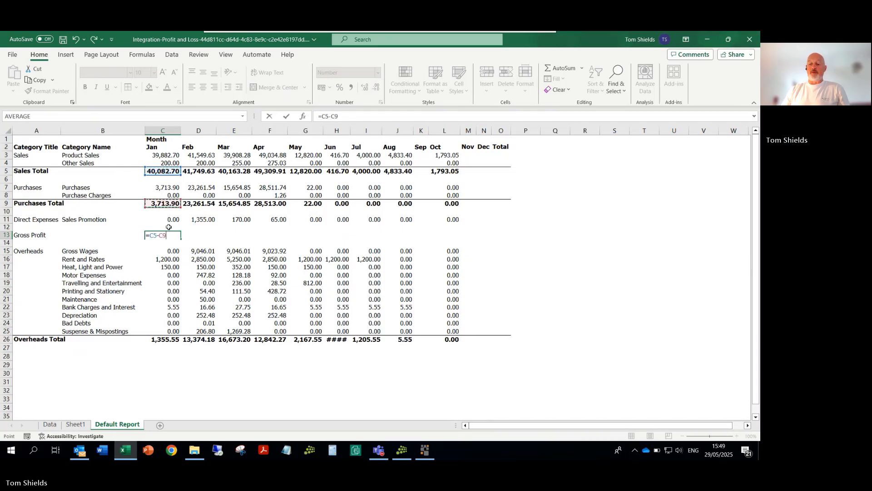
{"action": "type", "text": "-"}
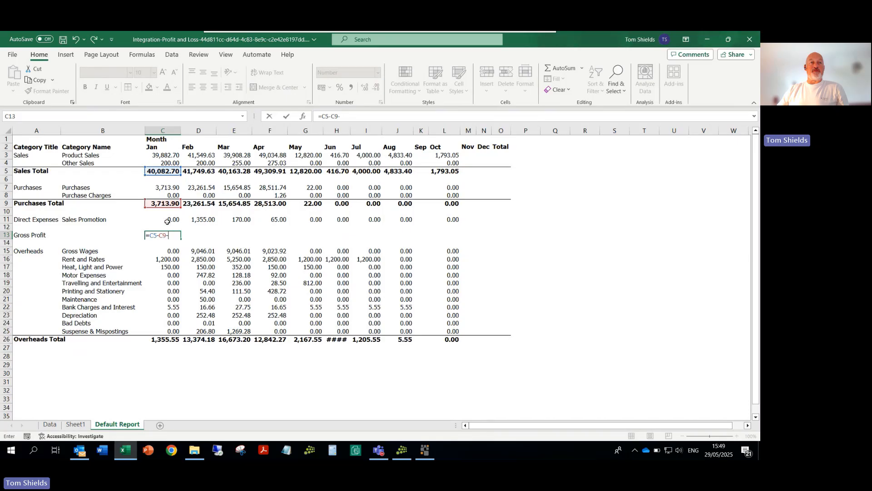
{"action": "left_click", "coordinate": [167, 221]}
{"action": "key", "text": "Return"}
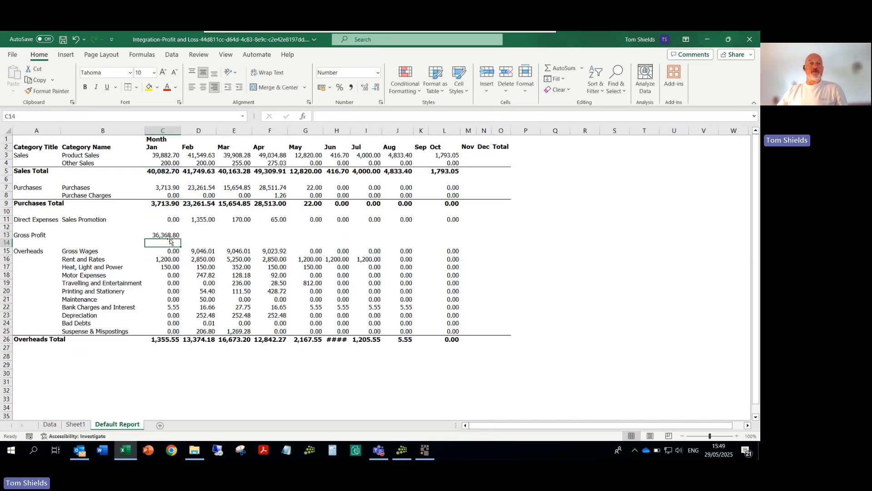
Step: Fill the Gross Profit formula from C13 across to the Total column, O13
{"action": "key", "text": "Up"}
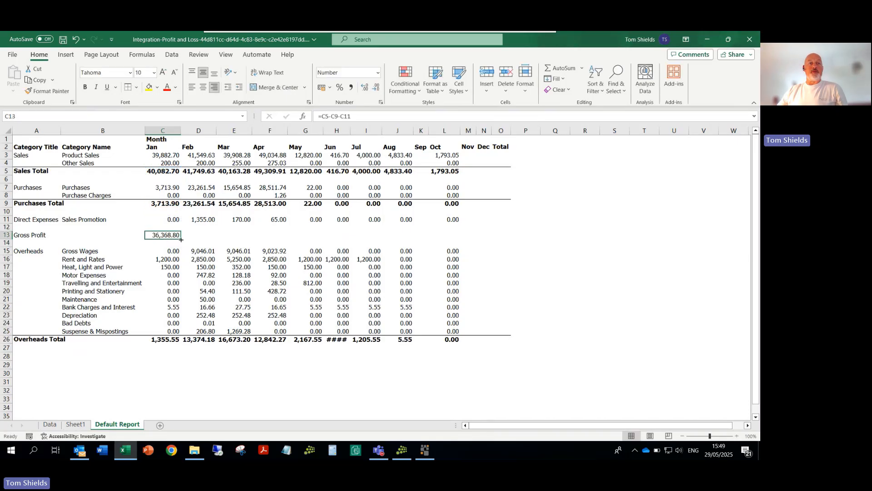
{"action": "left_click_drag", "start_coordinate": [180, 238], "coordinate": [506, 231]}
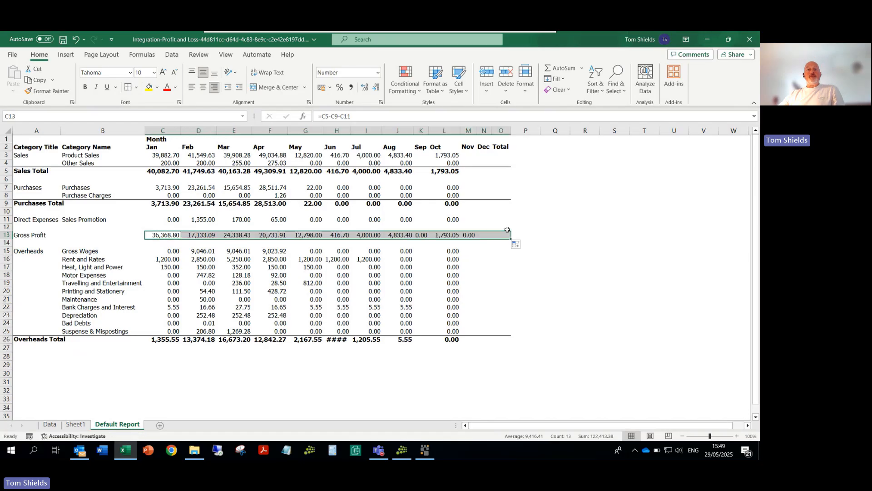
{"action": "left_click", "coordinate": [169, 172]}
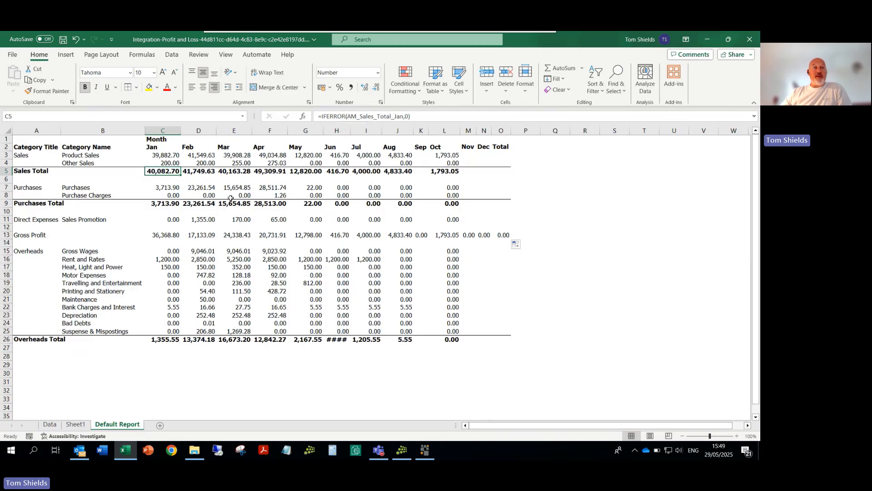
Step: Make the Gross Profit row bold with a top and bottom border across A13:O13
{"action": "left_click", "coordinate": [161, 235]}
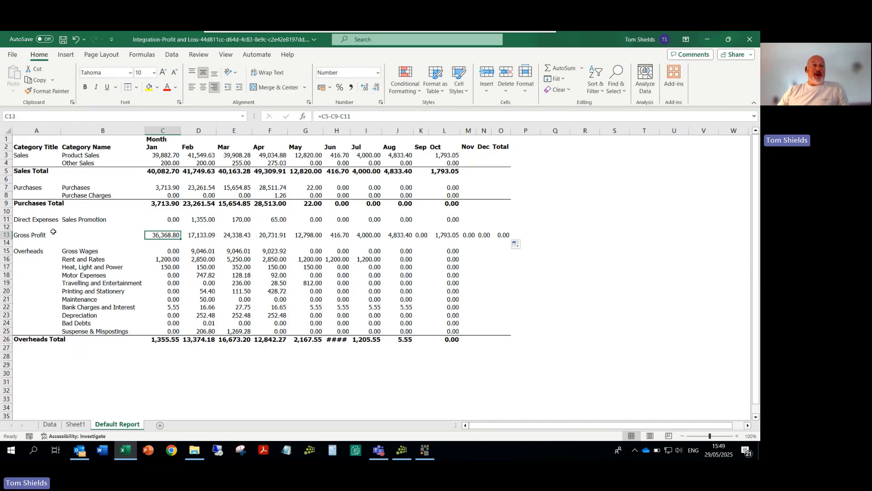
{"action": "left_click_drag", "start_coordinate": [24, 237], "coordinate": [501, 236]}
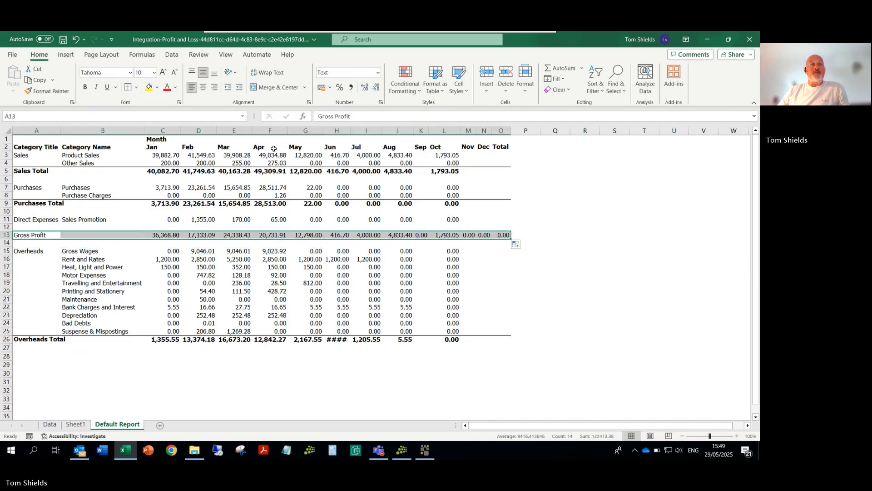
{"action": "left_click", "coordinate": [88, 90]}
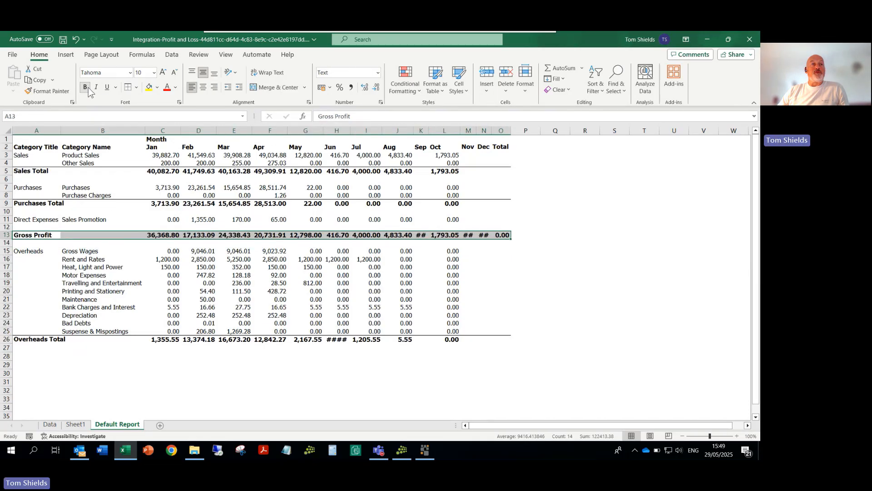
{"action": "left_click", "coordinate": [137, 88]}
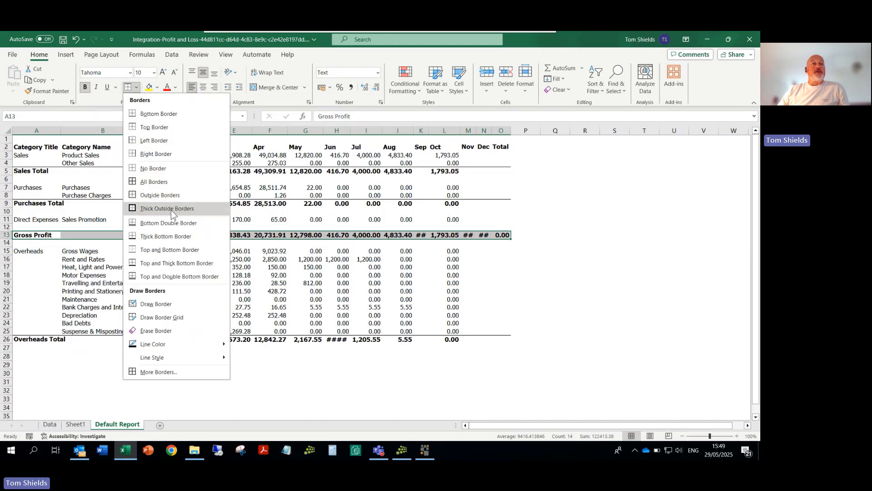
{"action": "left_click", "coordinate": [161, 250]}
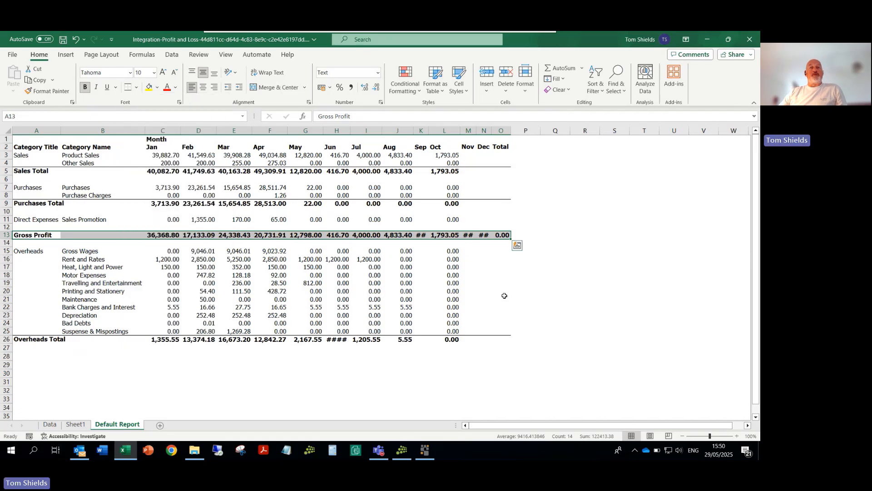
{"action": "left_click", "coordinate": [521, 290]}
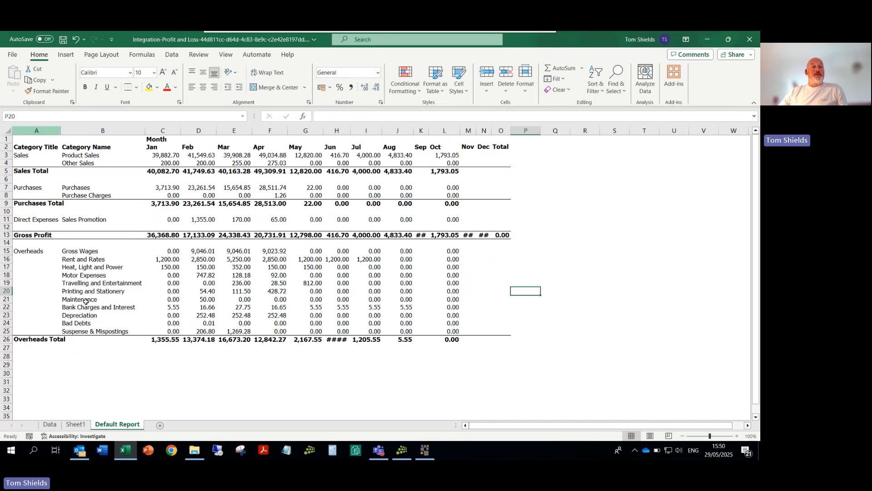
Step: Enter the label Net Profit (before Dep) in A28, below the Overheads Total row
{"action": "left_click", "coordinate": [23, 356]}
{"action": "type", "text": "Net"}
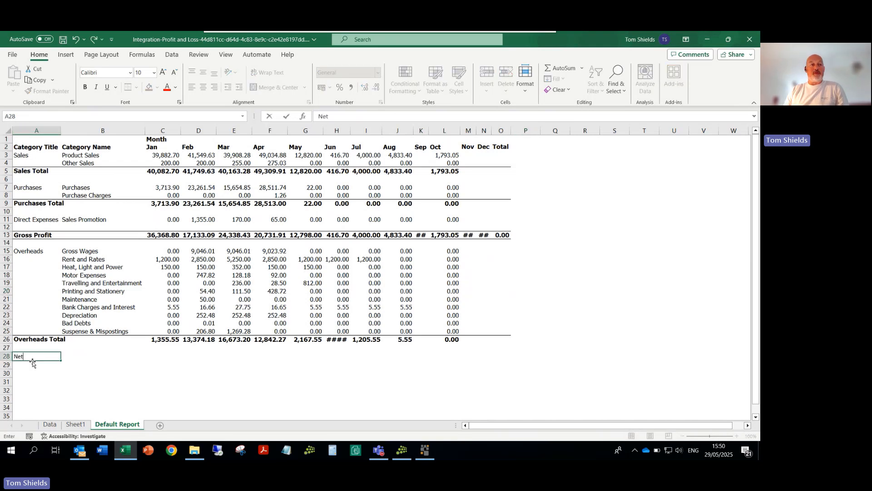
{"action": "type", "text": " Profit (bef"}
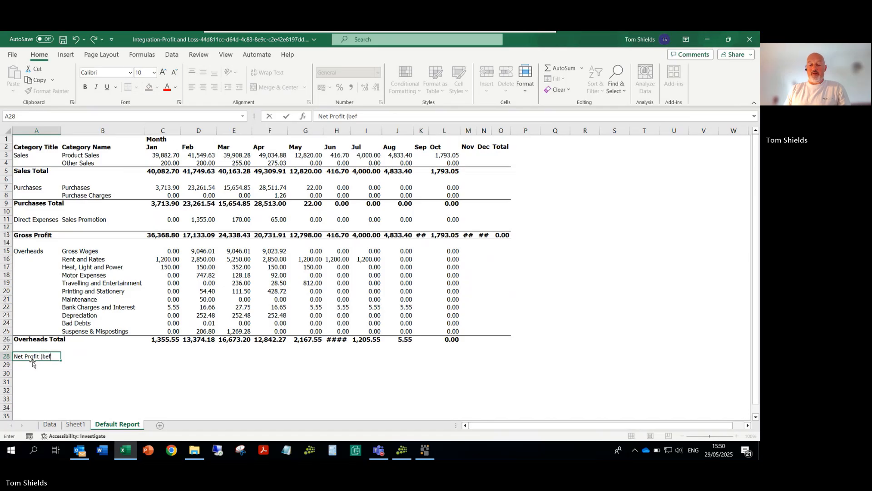
{"action": "type", "text": "ore Dep"}
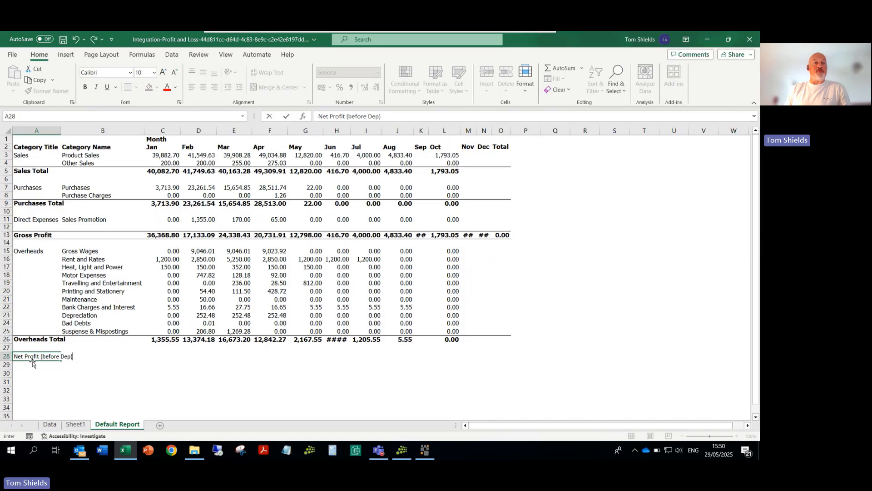
{"action": "key", "text": "Return"}
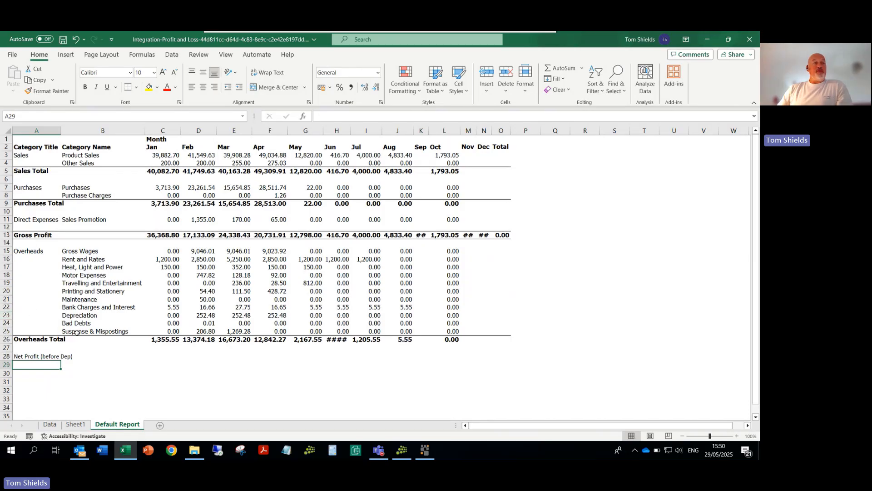
Step: Move the Depreciation row out of Overheads to row 29, directly below Net Profit (before Dep), and check its monthly formulas
{"action": "left_click", "coordinate": [10, 315]}
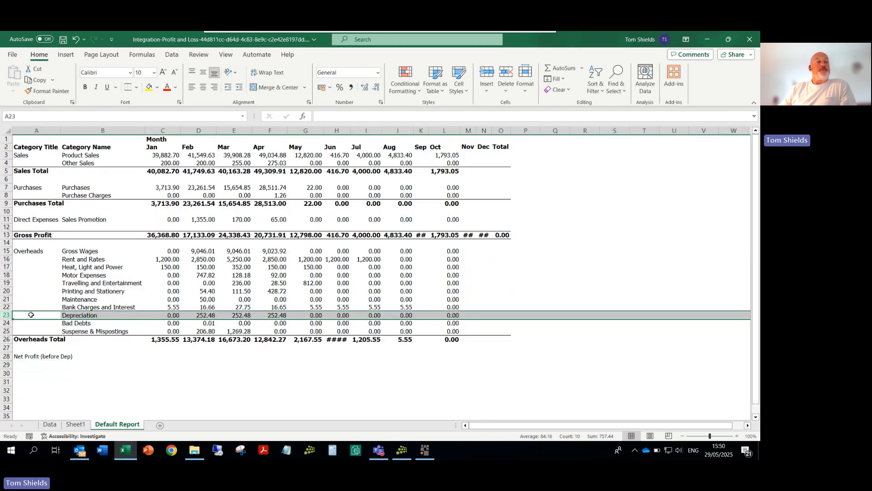
{"action": "right_click", "coordinate": [28, 315]}
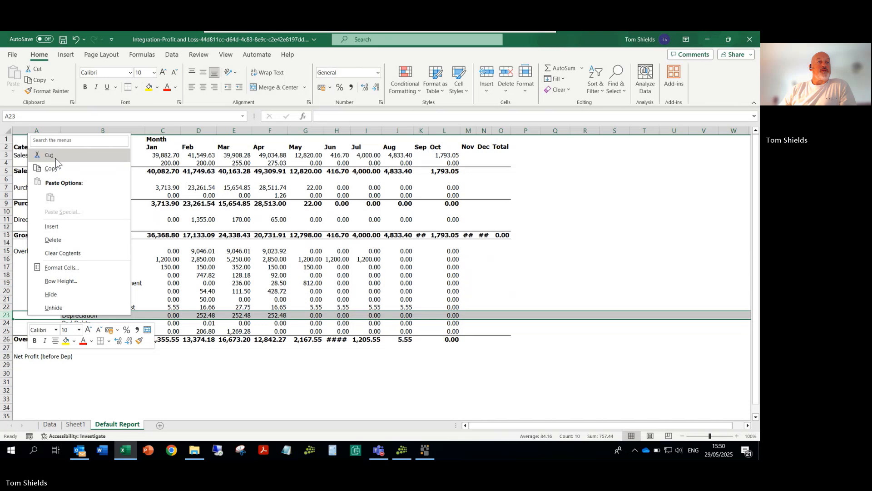
{"action": "left_click", "coordinate": [55, 157]}
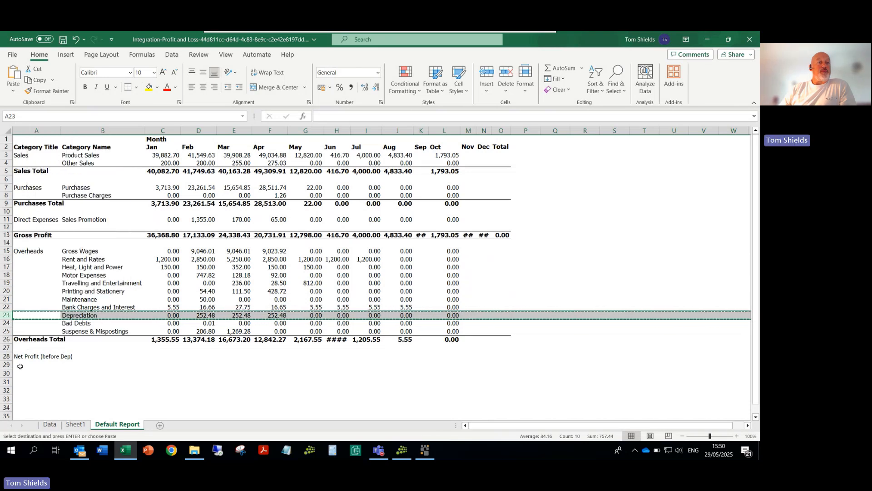
{"action": "right_click", "coordinate": [21, 366]}
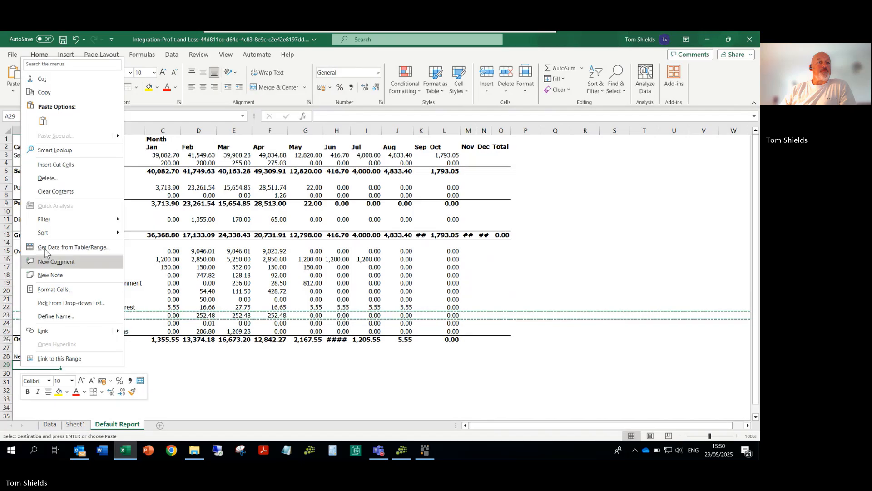
{"action": "left_click", "coordinate": [43, 121]}
{"action": "left_click", "coordinate": [168, 367]}
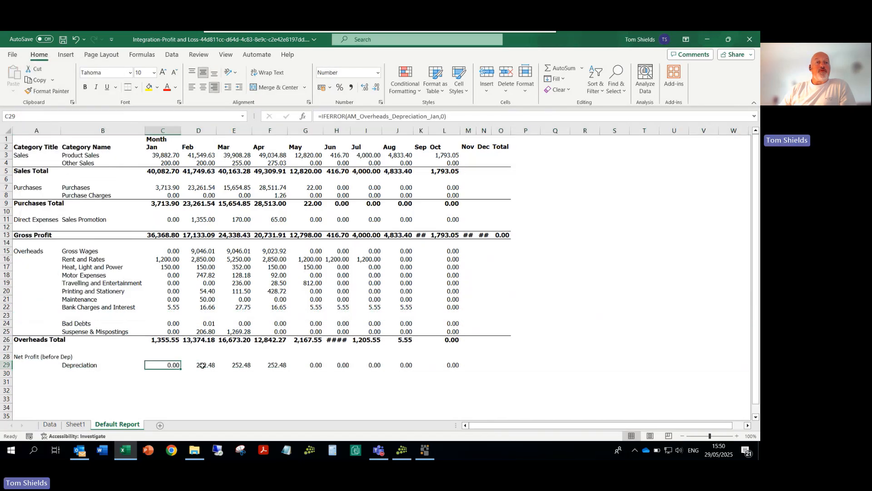
{"action": "left_click", "coordinate": [198, 365]}
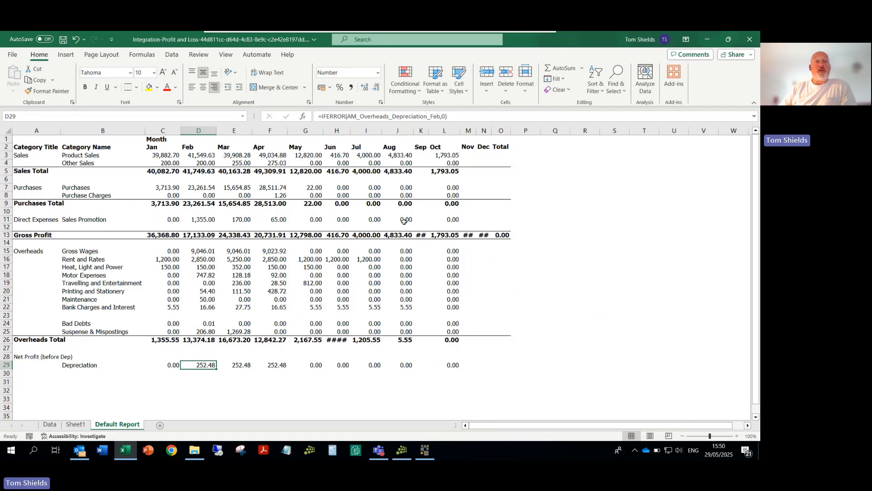
{"action": "left_click", "coordinate": [249, 366]}
{"action": "left_click", "coordinate": [279, 365]}
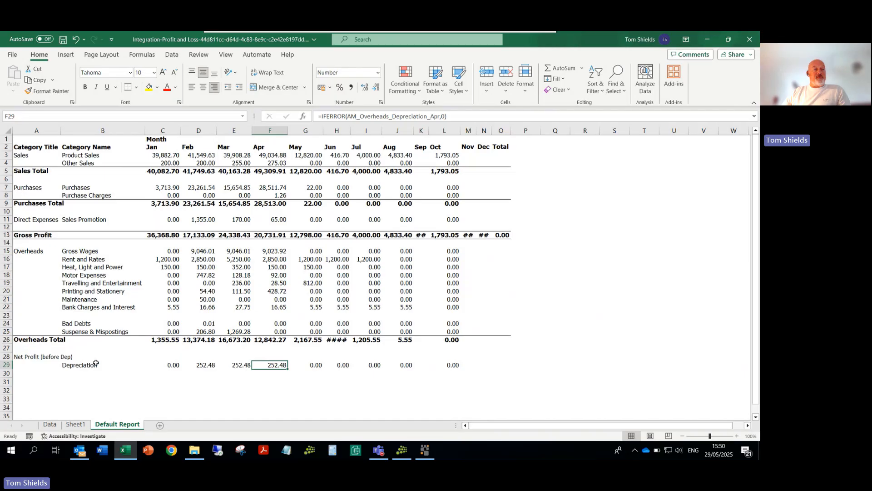
{"action": "left_click", "coordinate": [155, 357]}
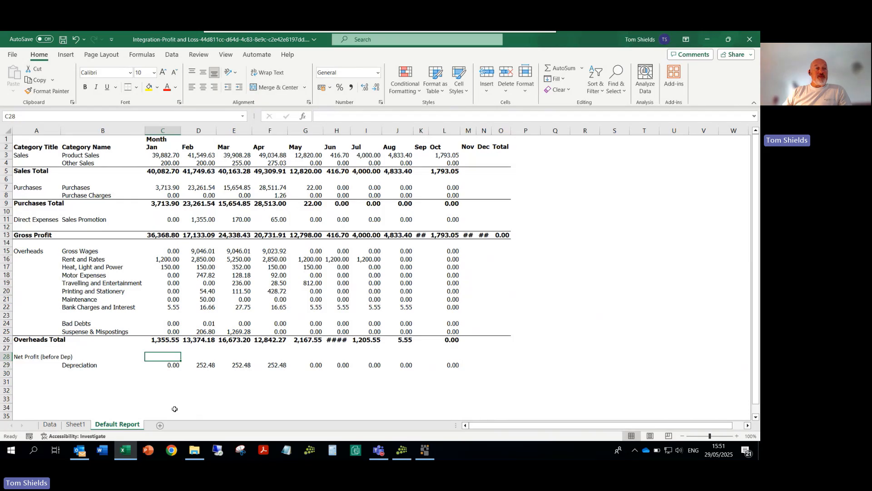
Step: Delete the empty row 23 between Bank Charges and Interest and Bad Debts
{"action": "left_click", "coordinate": [6, 315]}
{"action": "right_click", "coordinate": [7, 315]}
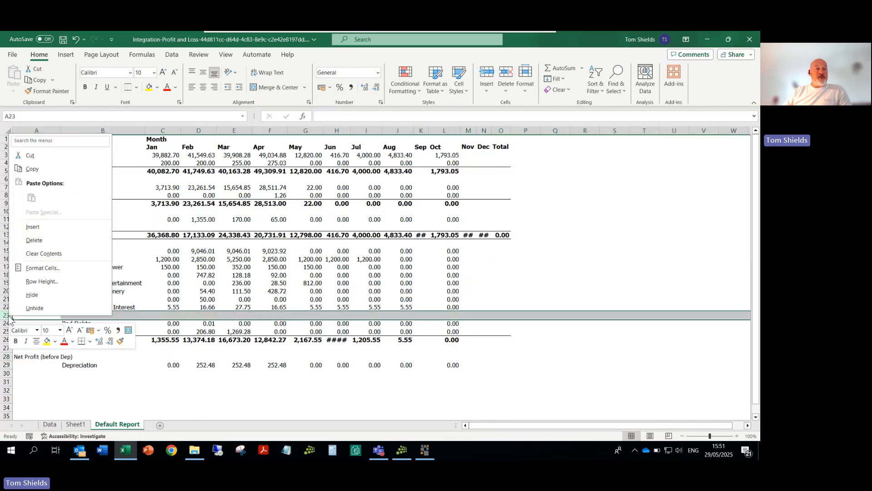
{"action": "left_click", "coordinate": [34, 240]}
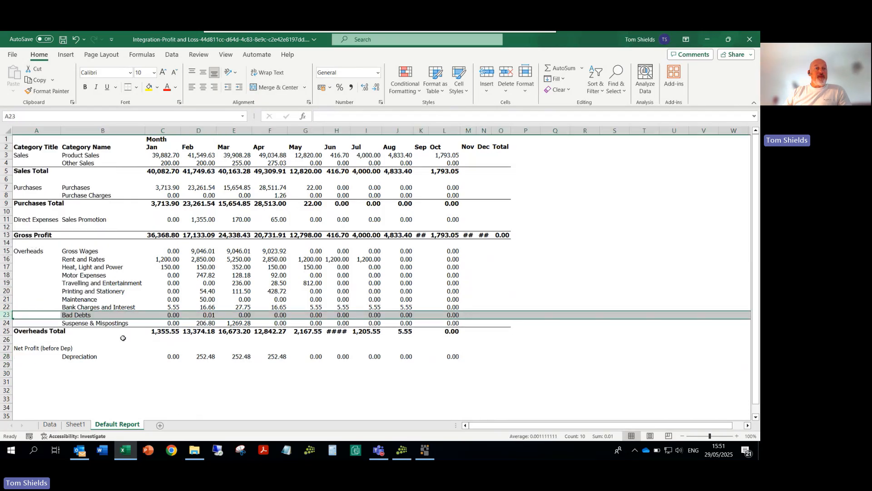
Step: Calculate January's net profit before depreciation in C27 with the formula =C13-C25
{"action": "left_click", "coordinate": [162, 349]}
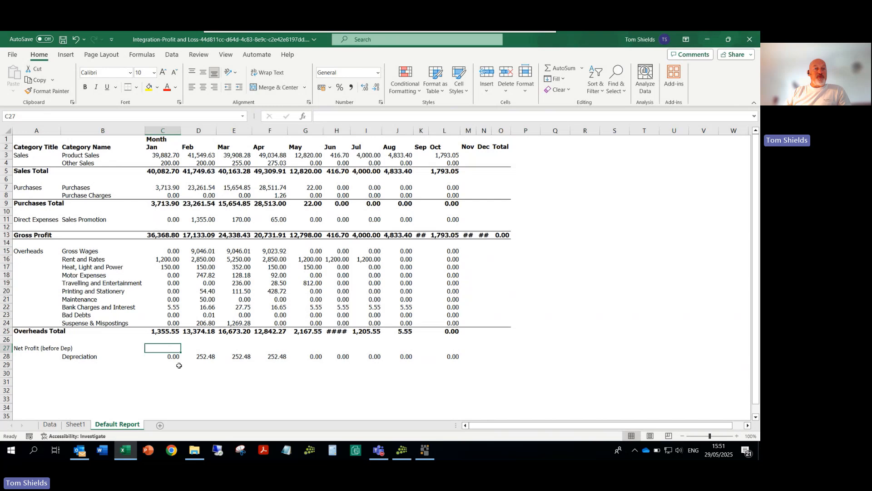
{"action": "type", "text": "="}
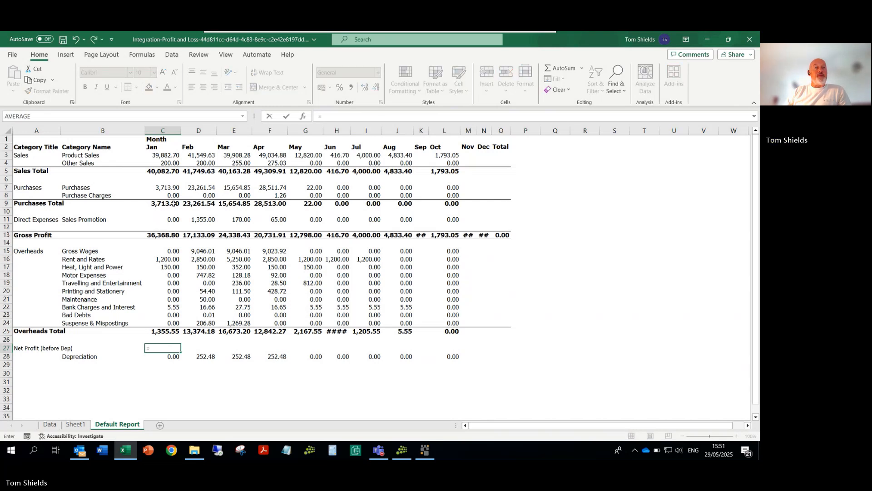
{"action": "left_click", "coordinate": [163, 236]}
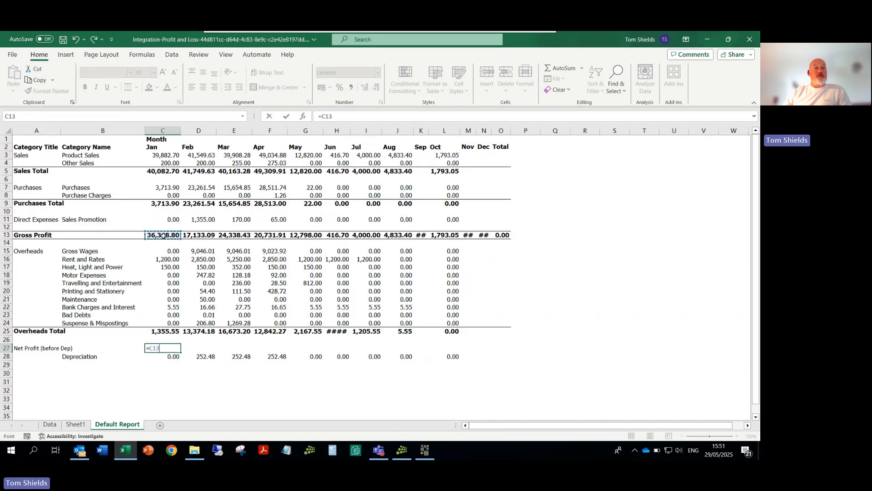
{"action": "type", "text": "-"}
{"action": "left_click", "coordinate": [155, 333]}
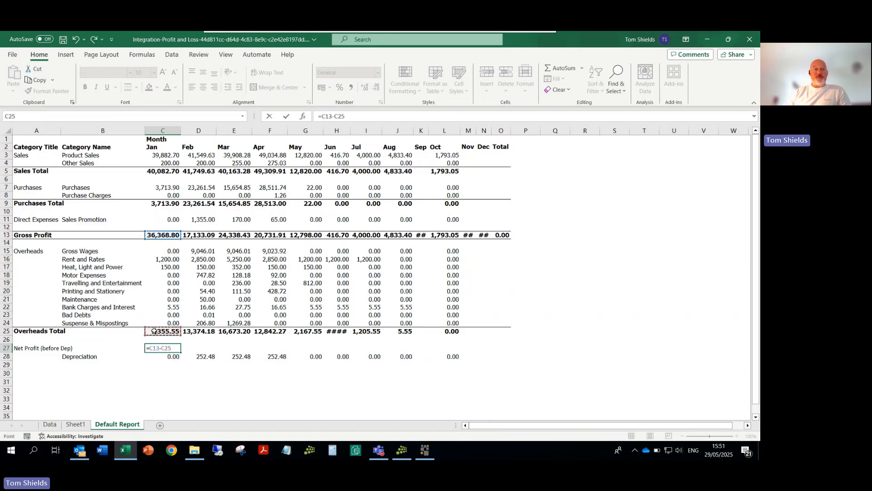
{"action": "key", "text": "Return"}
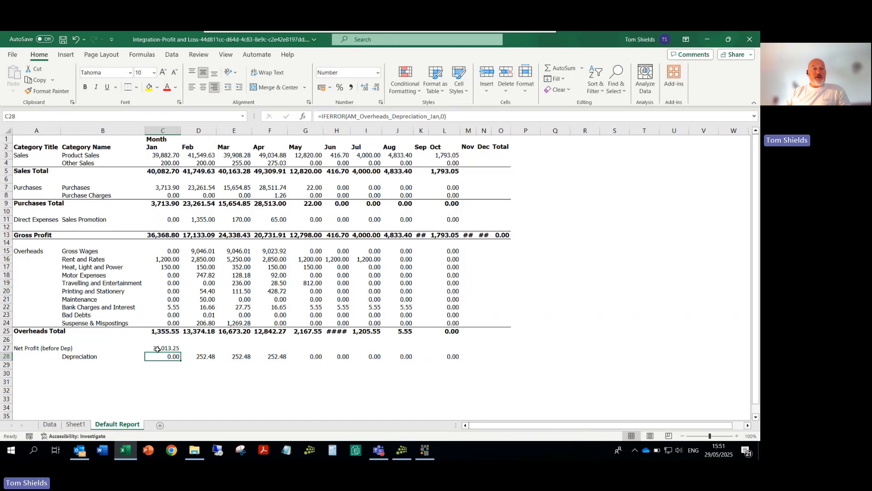
Step: Fill the Net Profit (before Dep) formula from C27 across to the Total column, O27
{"action": "left_click", "coordinate": [157, 349]}
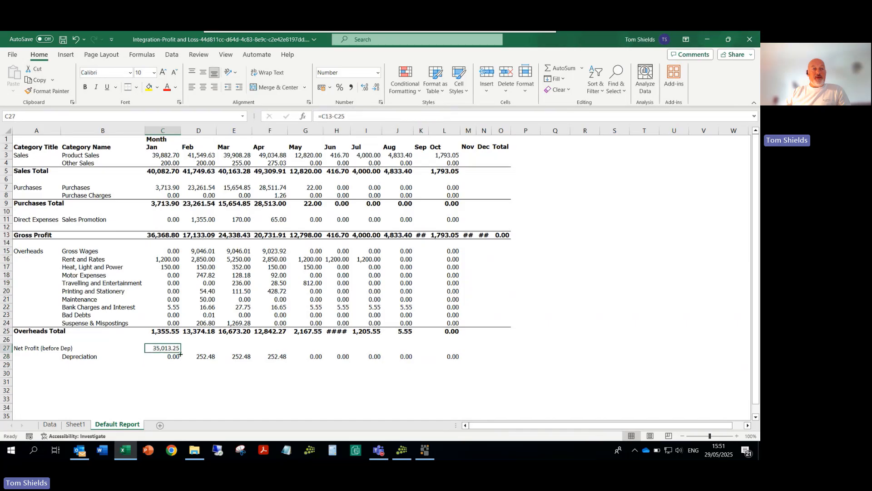
{"action": "left_click_drag", "start_coordinate": [180, 353], "coordinate": [504, 340]}
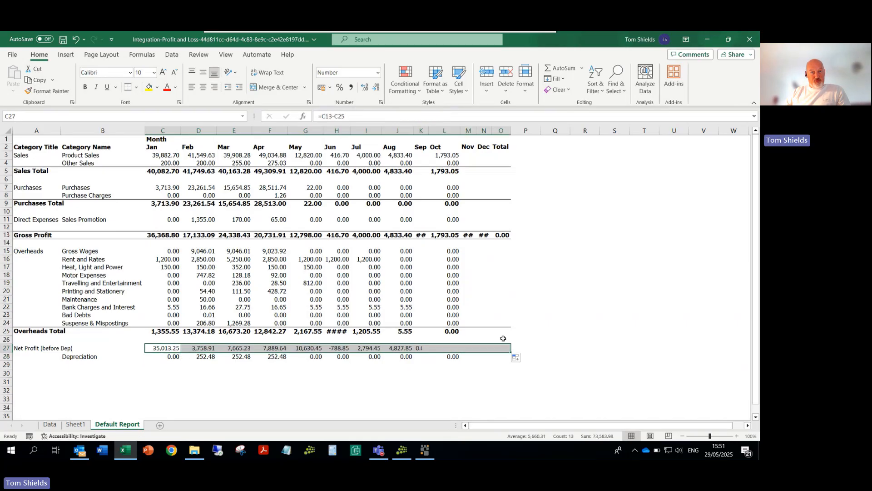
{"action": "left_click", "coordinate": [133, 384]}
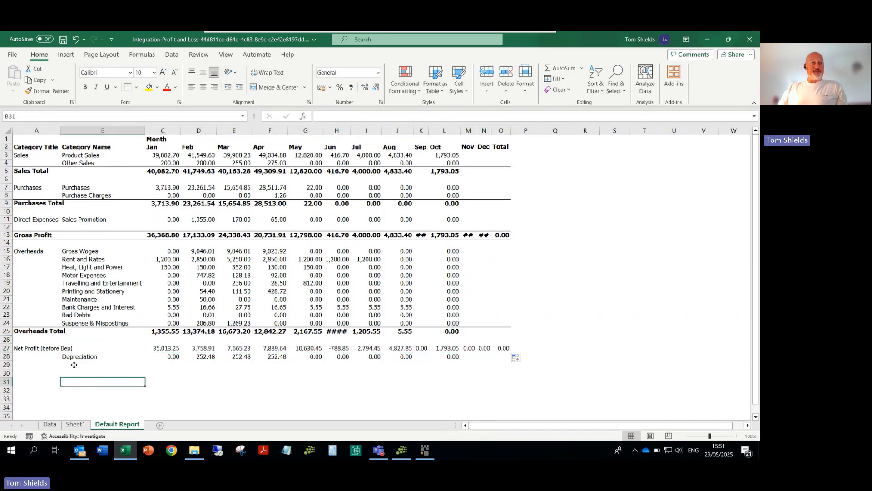
Step: Make the Net Profit (before Dep) row bold with a top and bottom border across A27:O27
{"action": "left_click", "coordinate": [72, 357]}
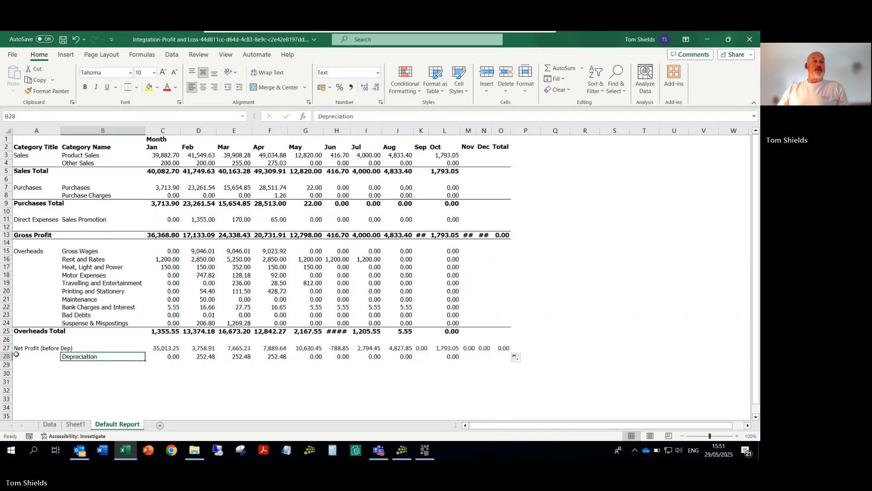
{"action": "left_click_drag", "start_coordinate": [16, 349], "coordinate": [507, 348]}
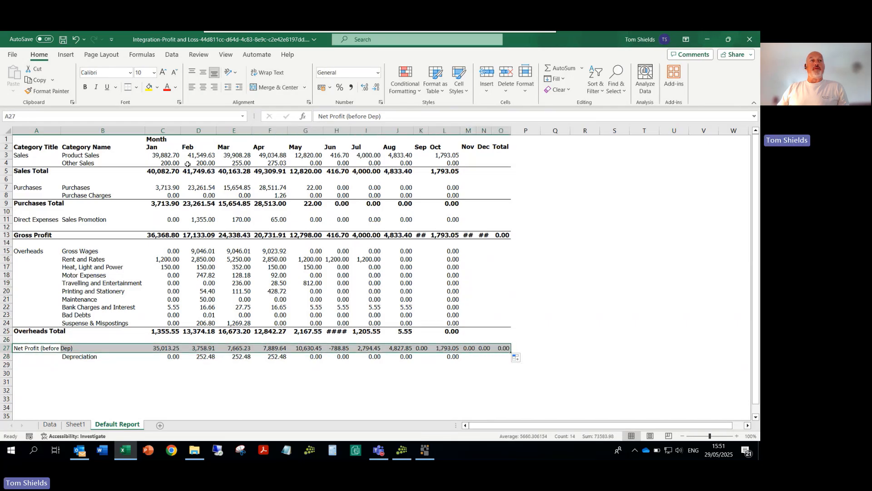
{"action": "left_click", "coordinate": [85, 86]}
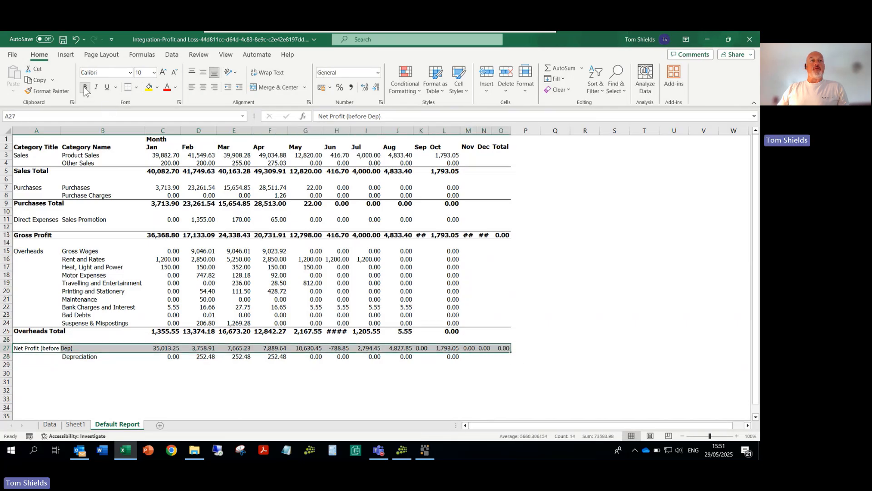
{"action": "left_click", "coordinate": [129, 90]}
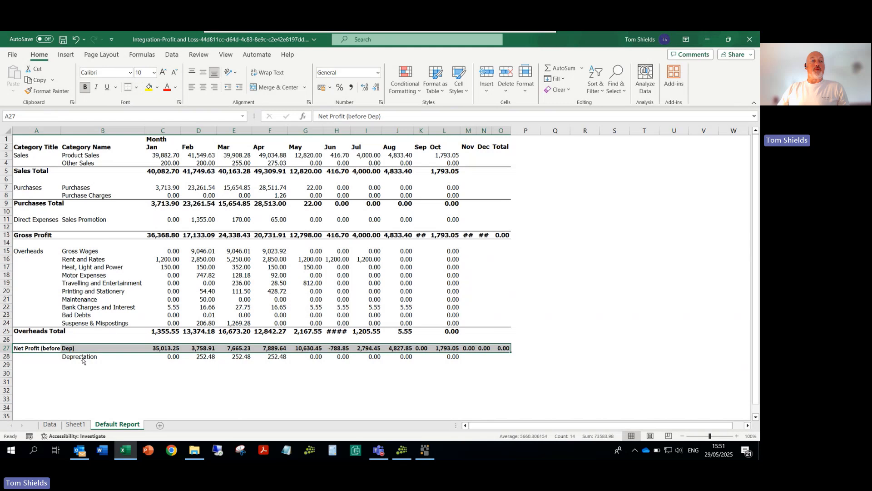
{"action": "left_click", "coordinate": [57, 381]}
Step: Add the row label Net Profit in A30, below the Depreciation row
{"action": "left_click", "coordinate": [21, 371]}
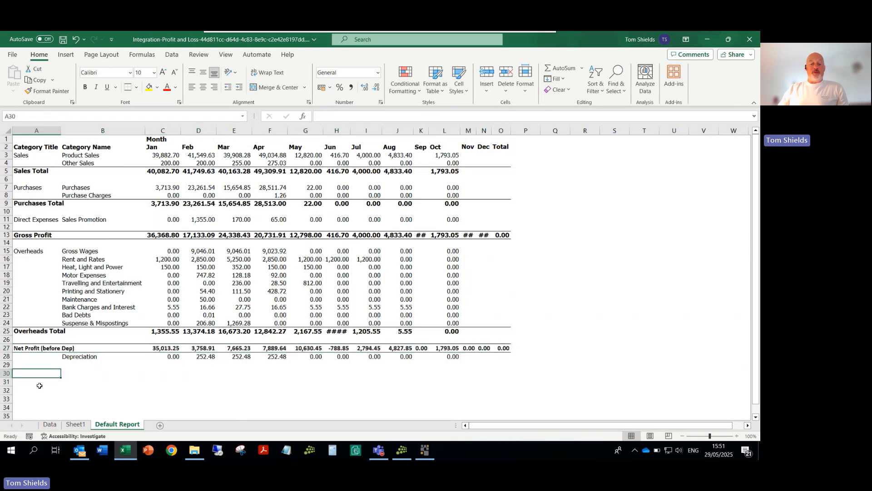
{"action": "type", "text": "Net"}
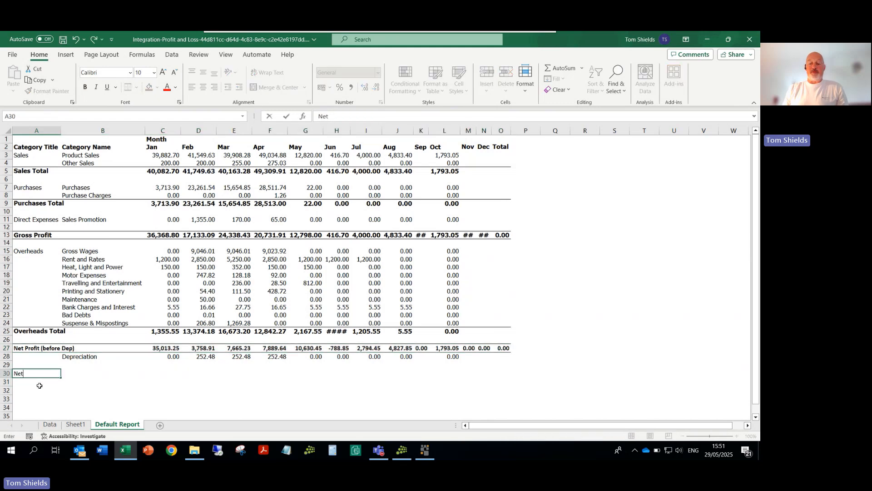
{"action": "type", "text": " Profi"}
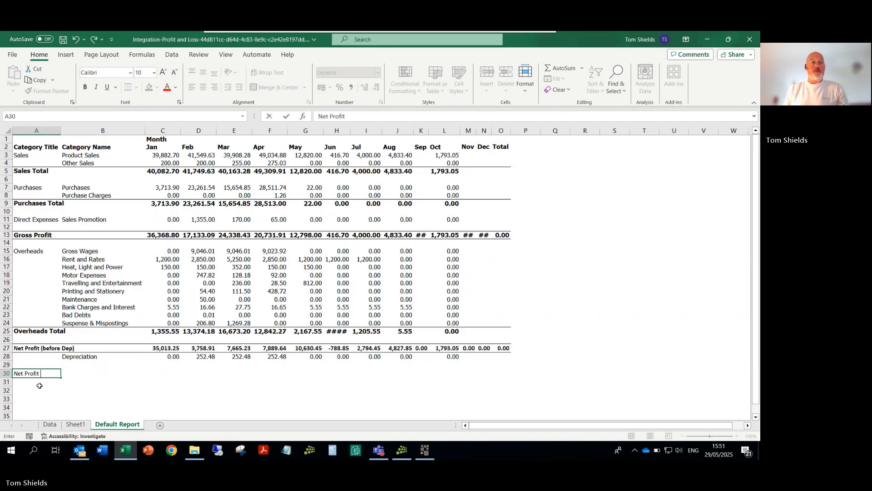
{"action": "type", "text": "t"}
{"action": "key", "text": "Tab"}
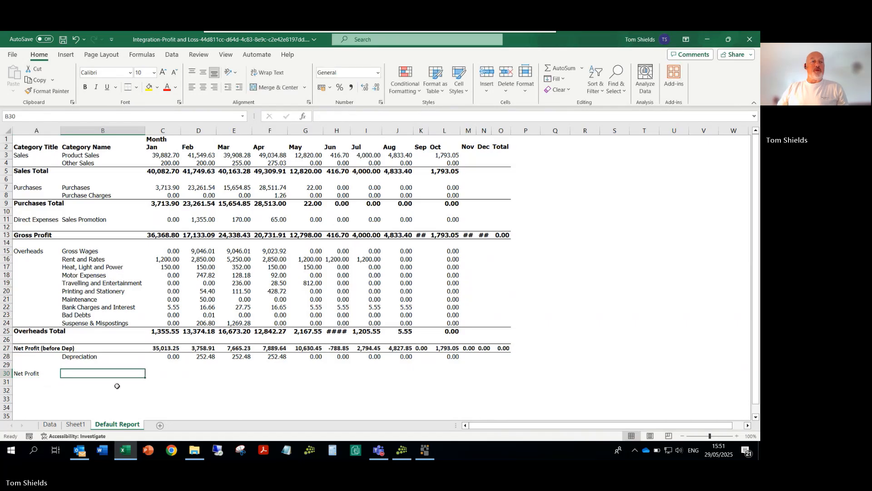
Step: Calculate January's net profit in C30 with the formula =C27-C28 and fill it across to the Total column, O30
{"action": "left_click", "coordinate": [166, 372]}
{"action": "type", "text": "="}
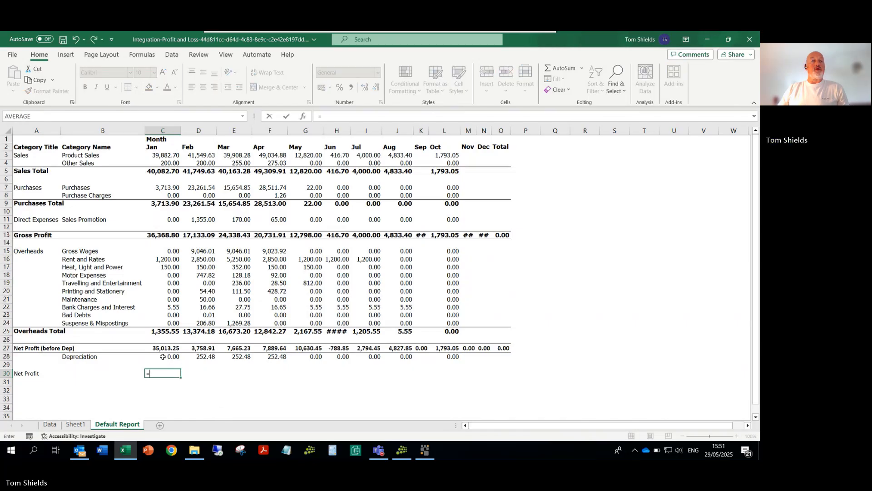
{"action": "left_click", "coordinate": [157, 350]}
{"action": "type", "text": "-"}
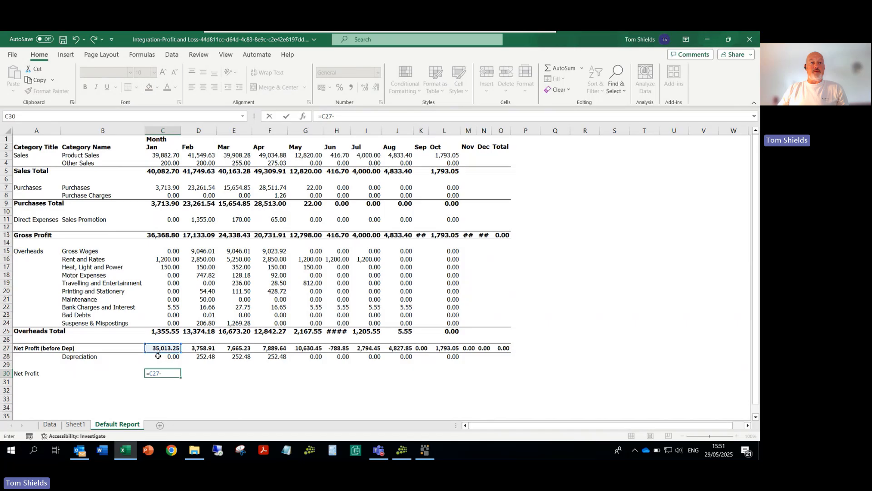
{"action": "left_click", "coordinate": [158, 357]}
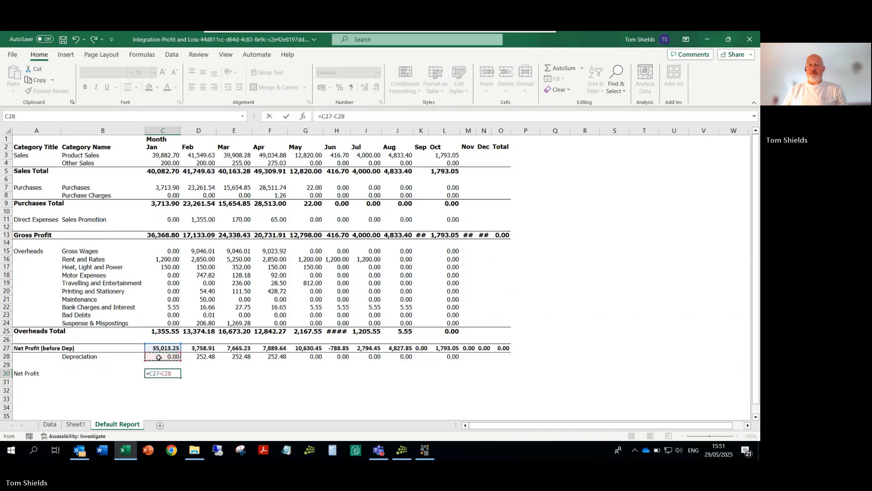
{"action": "key", "text": "Return"}
{"action": "left_click", "coordinate": [157, 373]}
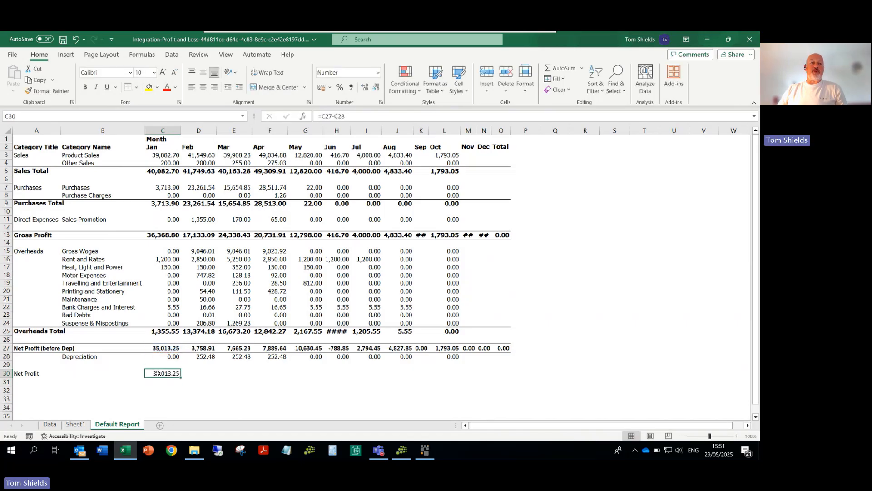
{"action": "left_click_drag", "start_coordinate": [180, 378], "coordinate": [511, 378]}
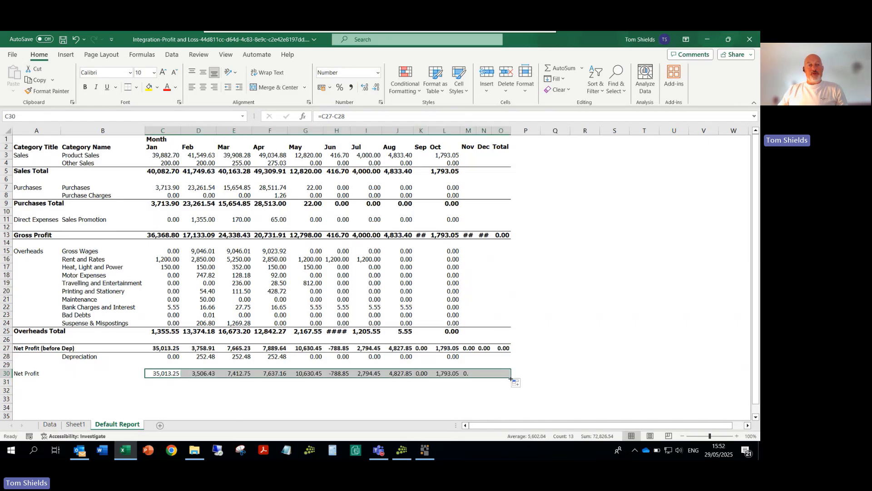
Step: Make the Net Profit row bold with a top and double bottom border across A30:P30
{"action": "left_click_drag", "start_coordinate": [20, 374], "coordinate": [523, 374]}
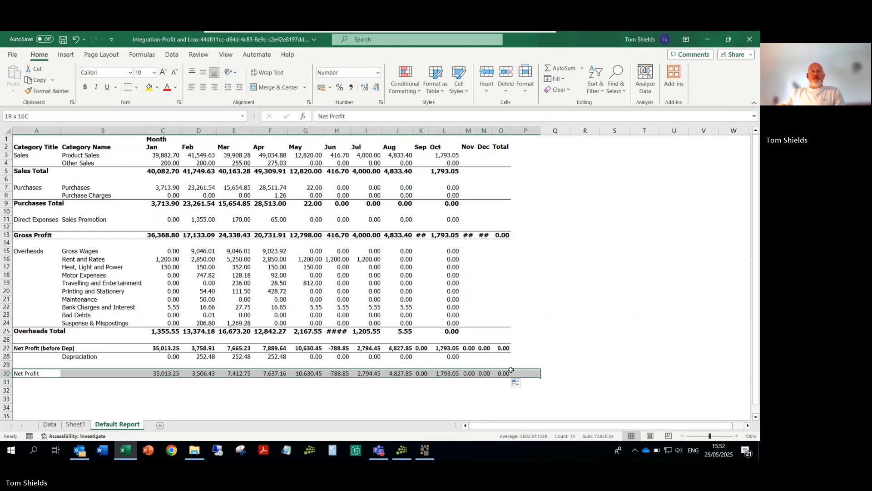
{"action": "left_click", "coordinate": [85, 87]}
{"action": "left_click", "coordinate": [136, 88]}
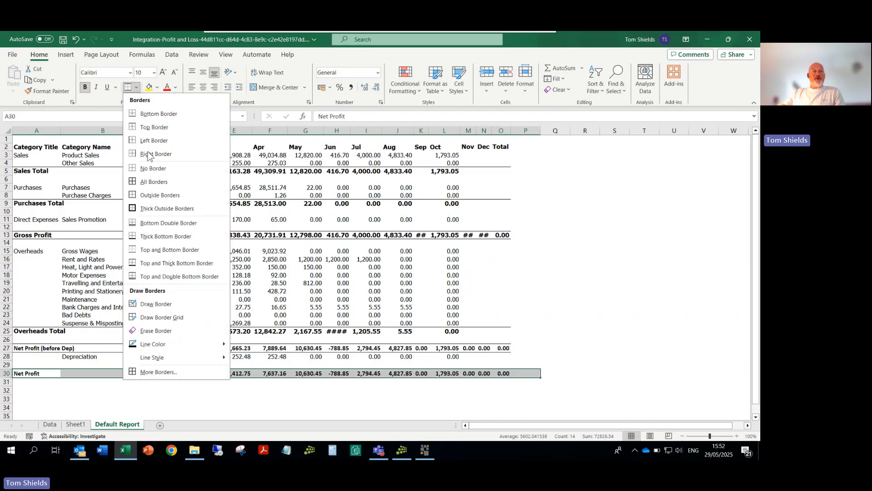
{"action": "left_click", "coordinate": [180, 272]}
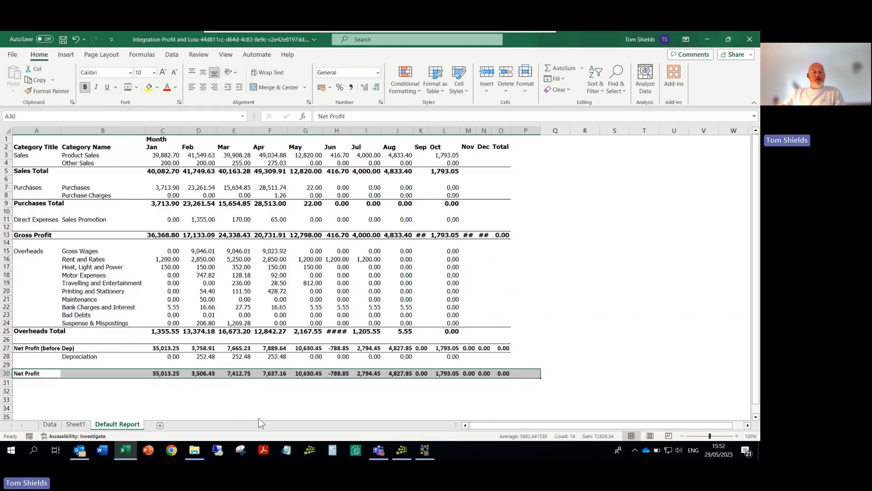
{"action": "left_click", "coordinate": [203, 400]}
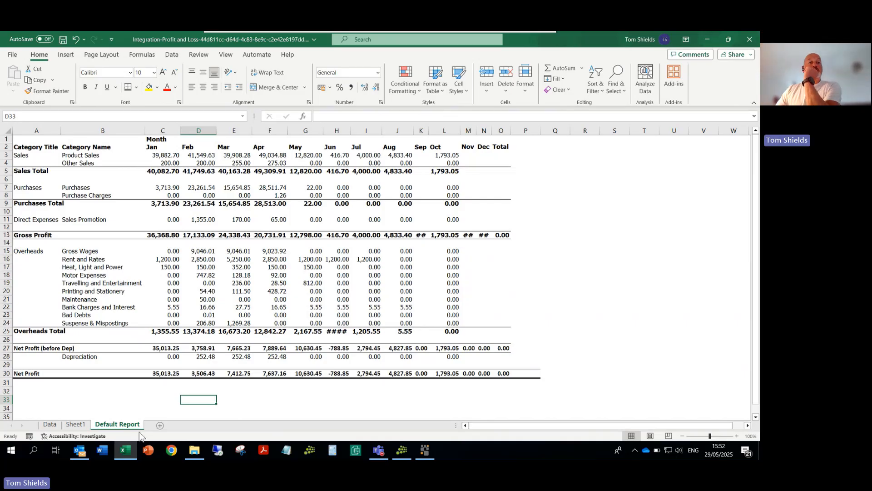
{"action": "left_click", "coordinate": [47, 425]}
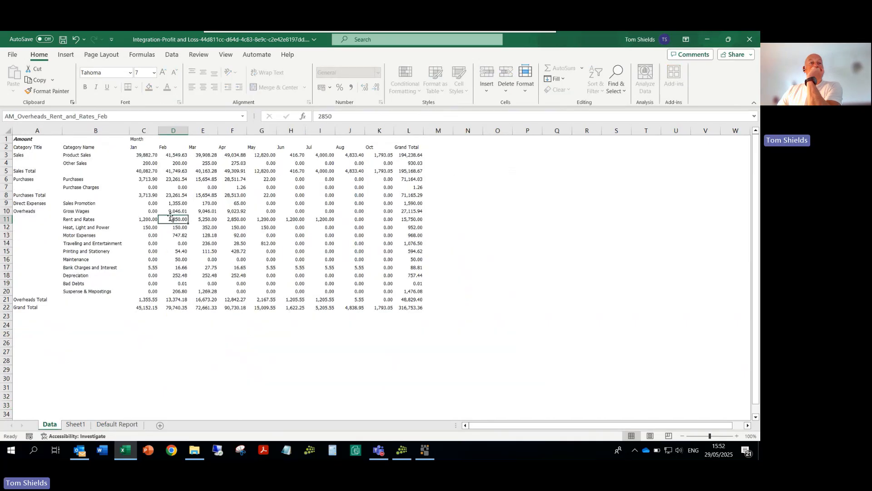
{"action": "left_click", "coordinate": [128, 426]}
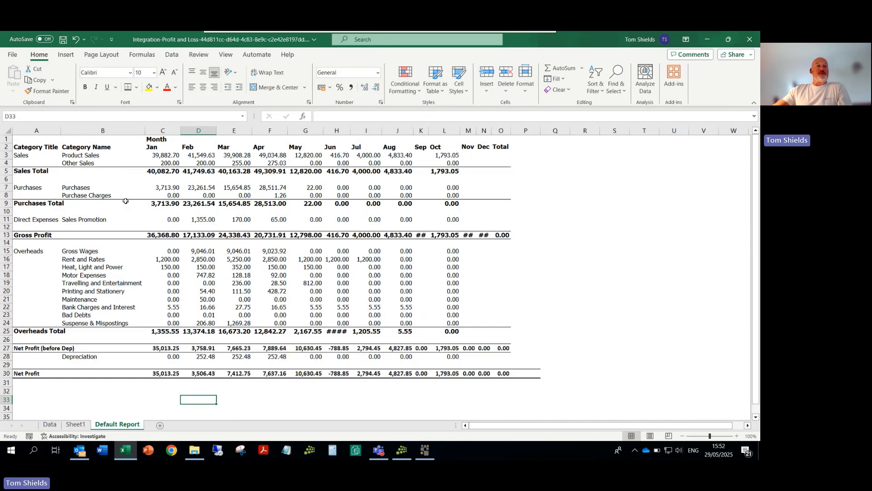
Step: Insert a blank row above row 1, the Month heading row, of the Default Report sheet
{"action": "left_click", "coordinate": [6, 132]}
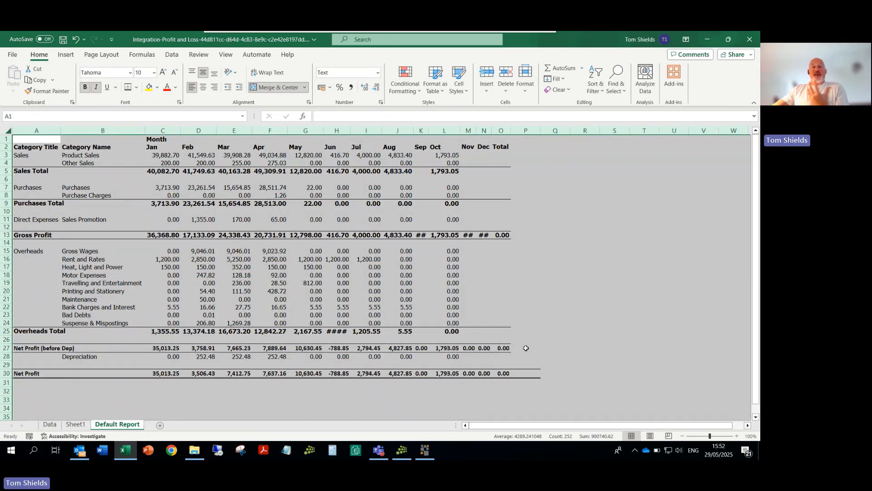
{"action": "left_click", "coordinate": [5, 138]}
{"action": "right_click", "coordinate": [5, 139]}
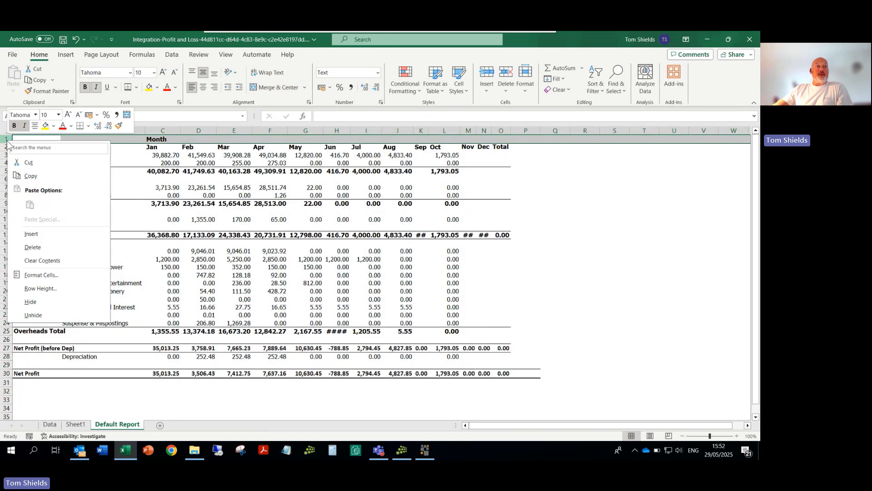
{"action": "left_click", "coordinate": [32, 237]}
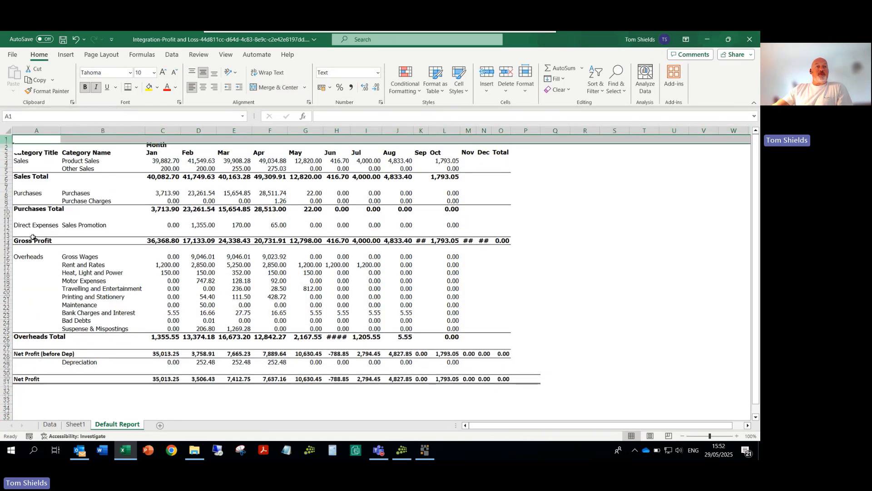
Step: Enter the report title Profit & Loss in A1 and the period December 2021 in B1
{"action": "left_click", "coordinate": [35, 141]}
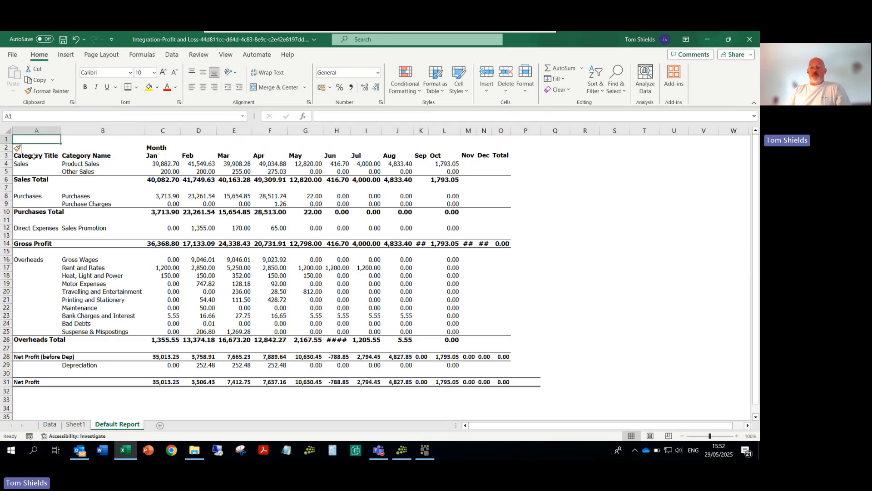
{"action": "type", "text": "Profdit"}
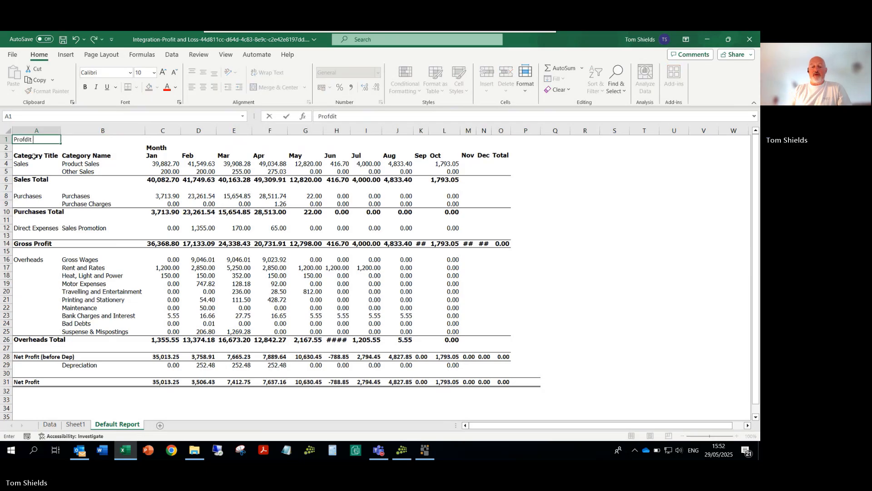
{"action": "type", "text": " & nLoss"}
{"action": "key", "text": "BackSpace"}
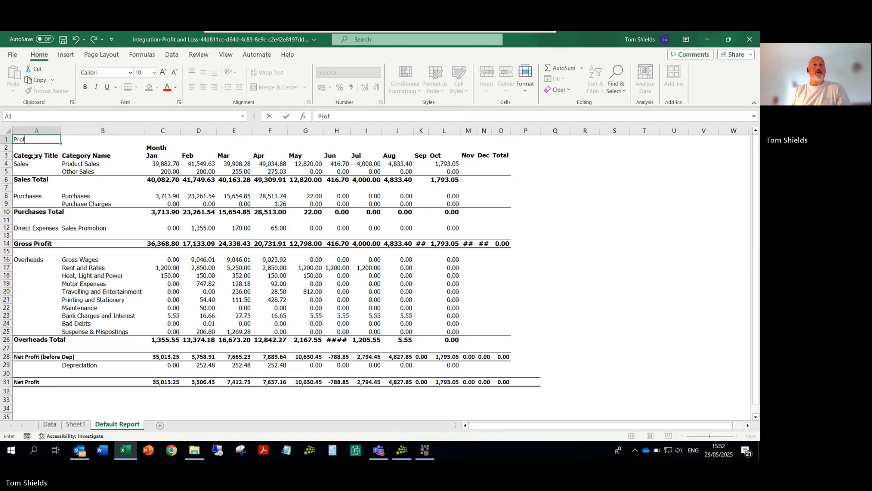
{"action": "type", "text": "Loss"}
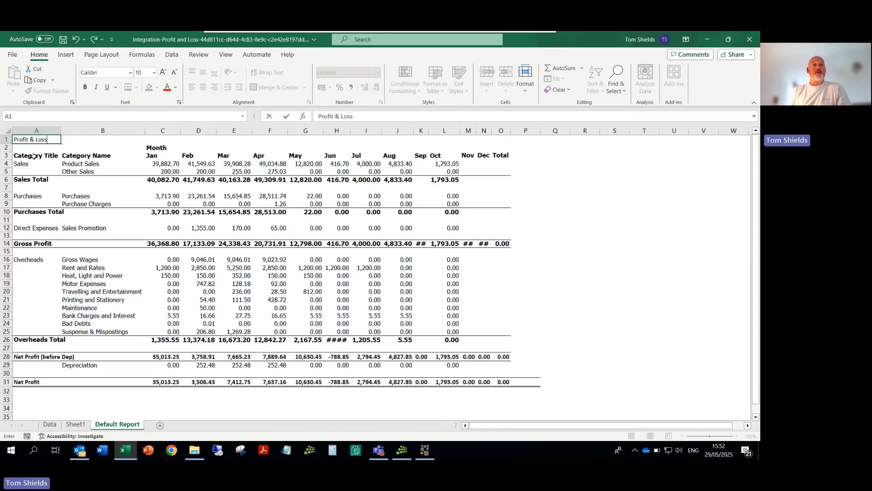
{"action": "key", "text": "Tab"}
{"action": "type", "text": "De"}
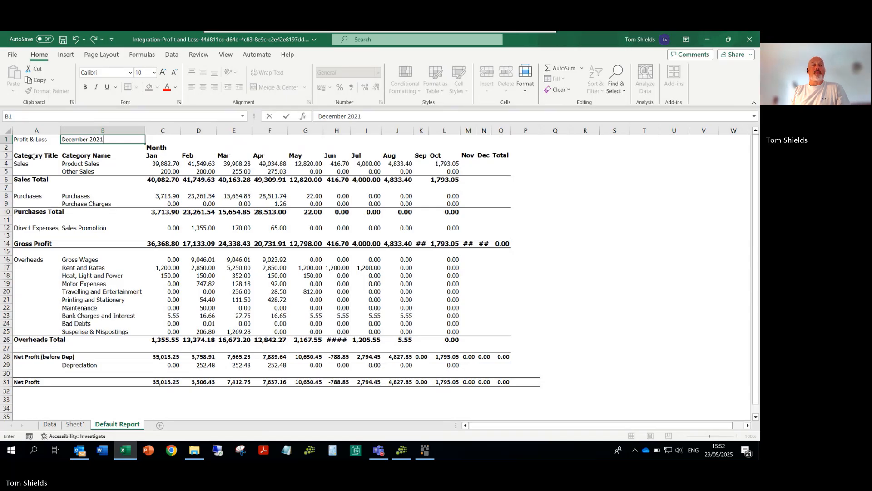
{"action": "key", "text": "Return"}
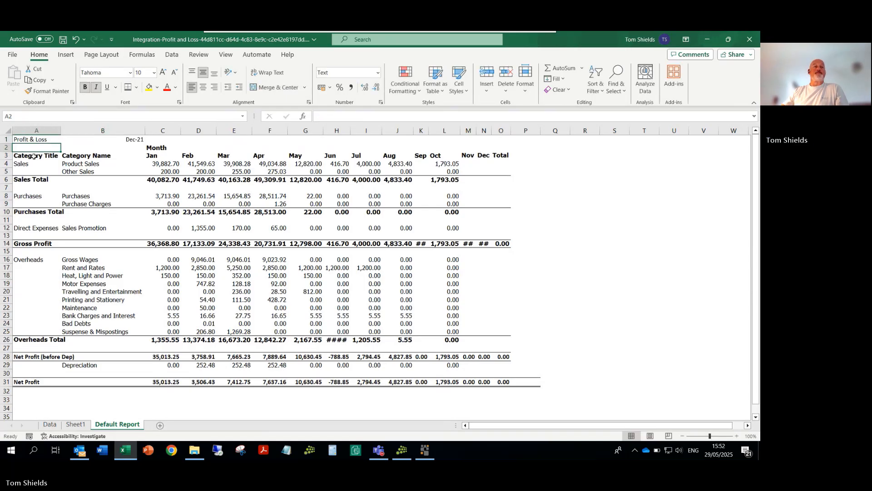
Step: Make the title and period in A1:B1 bold with font size 14
{"action": "left_click_drag", "start_coordinate": [23, 140], "coordinate": [101, 142]}
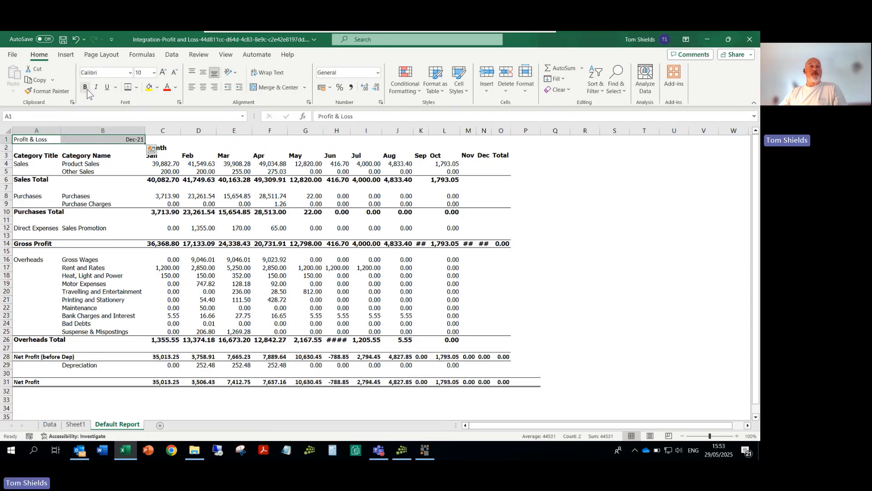
{"action": "left_click", "coordinate": [153, 73]}
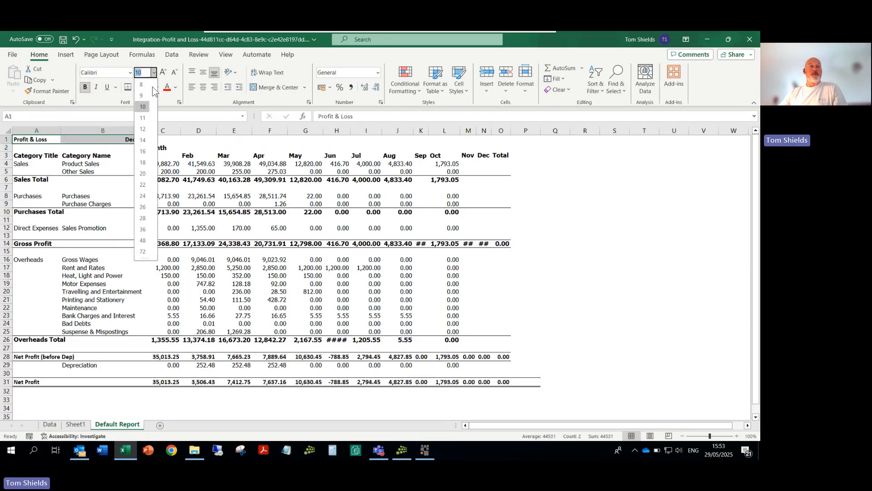
{"action": "left_click", "coordinate": [143, 135]}
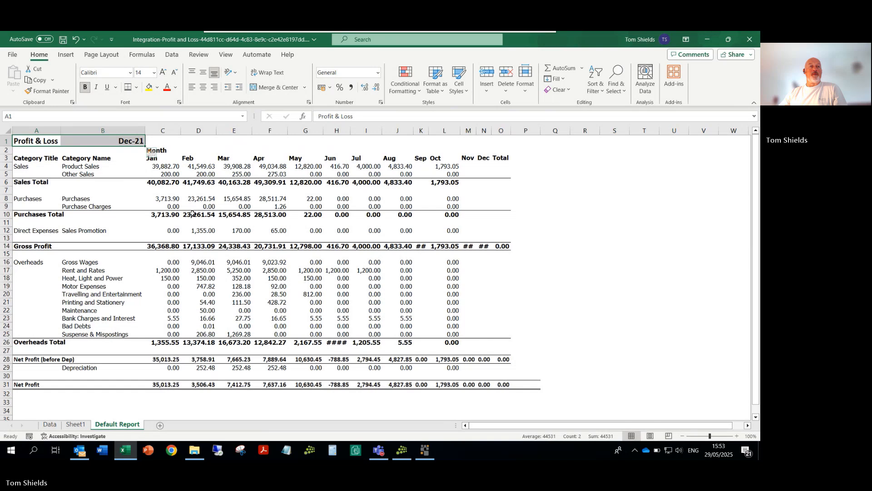
{"action": "left_click", "coordinate": [557, 285]}
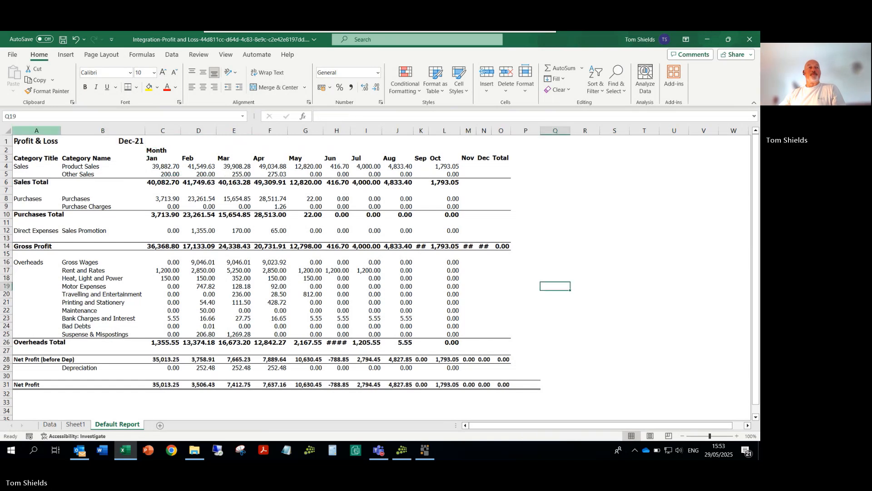
Step: Insert a blank row between the title row and the Month heading row
{"action": "left_click", "coordinate": [6, 150]}
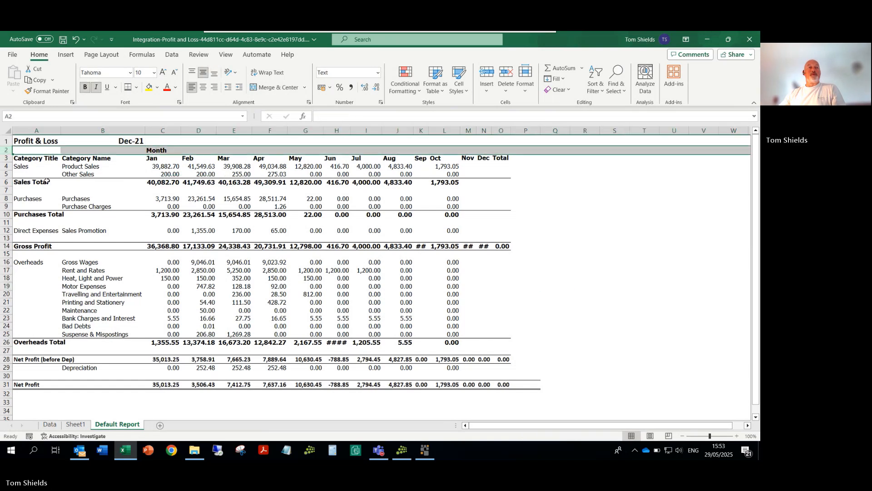
{"action": "right_click", "coordinate": [6, 151]}
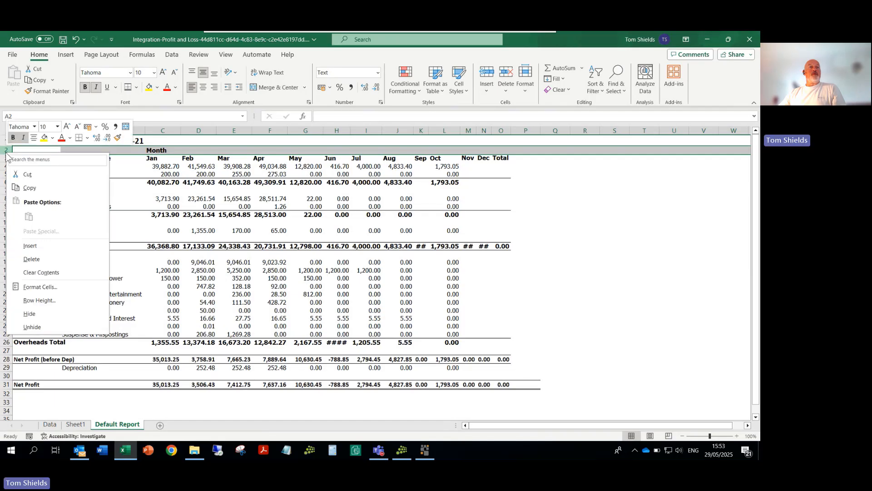
{"action": "left_click", "coordinate": [29, 245]}
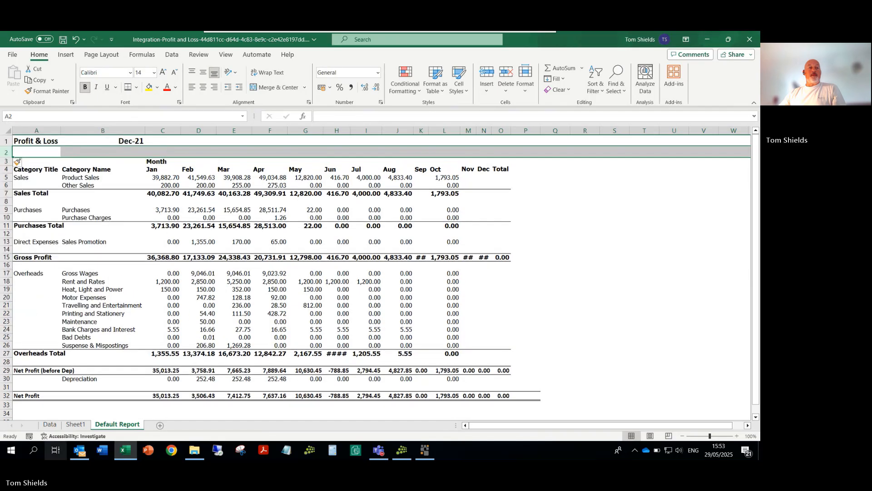
Step: Delete the worksheet Sheet1 from the workbook, confirming its permanent removal
{"action": "left_click", "coordinate": [72, 425]}
{"action": "right_click", "coordinate": [69, 427]}
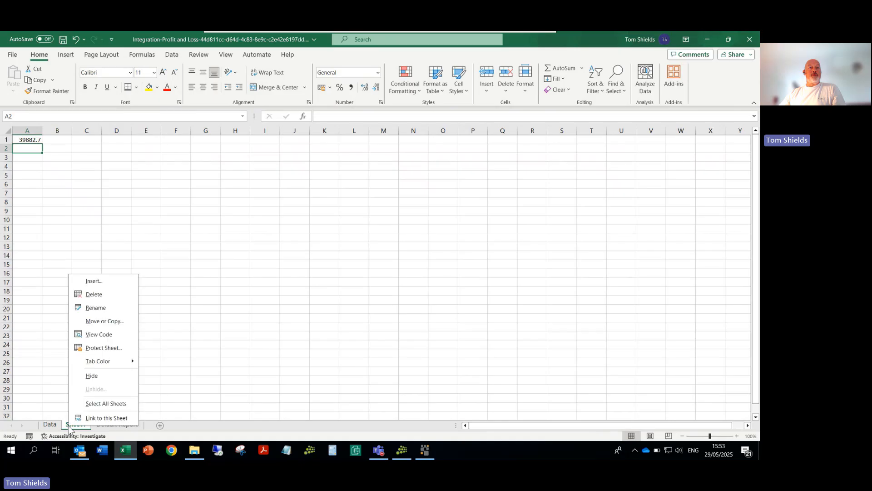
{"action": "left_click", "coordinate": [100, 299]}
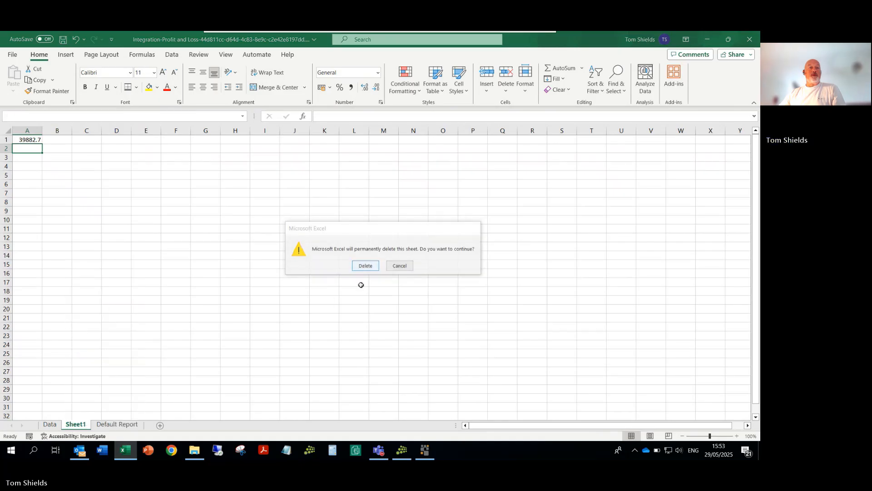
{"action": "left_click", "coordinate": [365, 265]}
Step: Rename the Default Report worksheet as P&L
{"action": "right_click", "coordinate": [99, 426]}
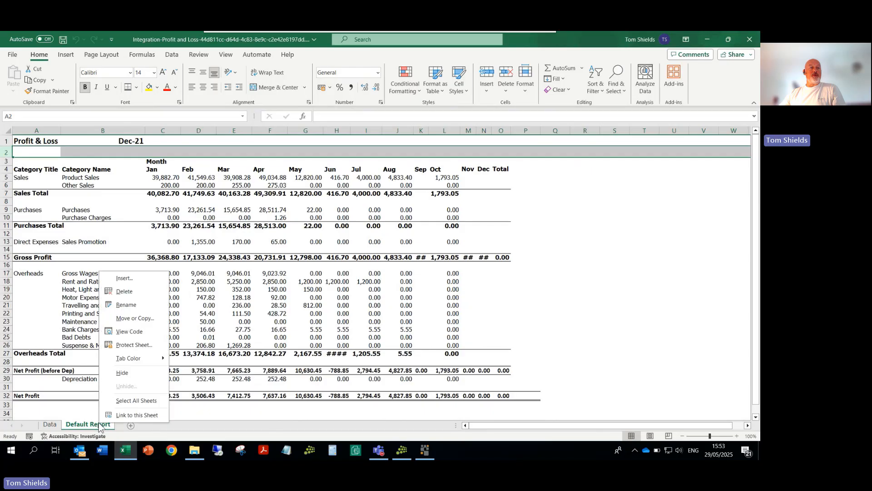
{"action": "left_click", "coordinate": [120, 305]}
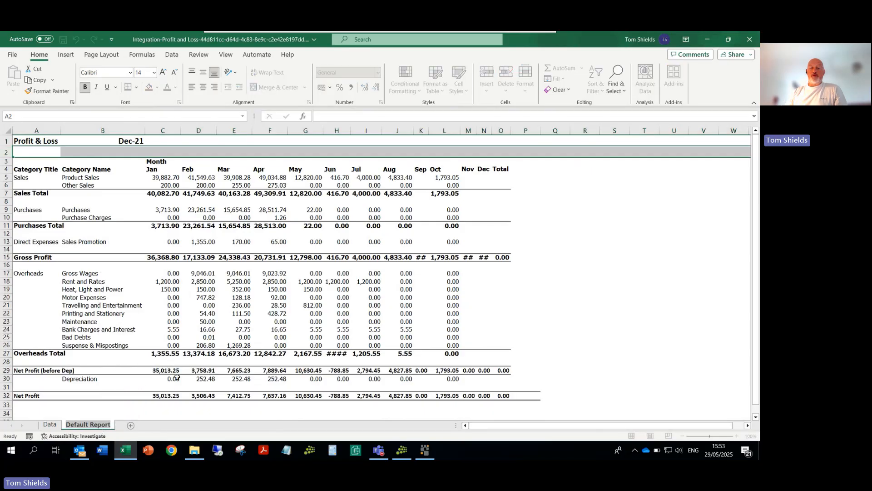
{"action": "type", "text": "P"}
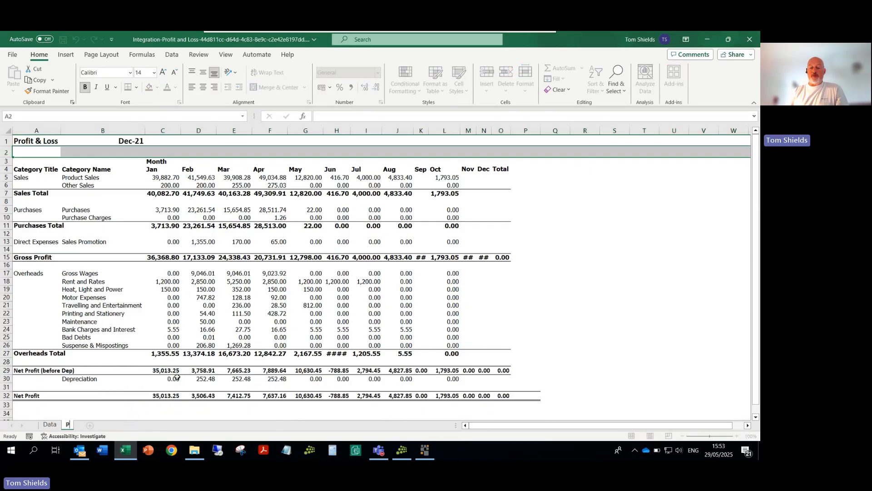
{"action": "type", "text": "&L"}
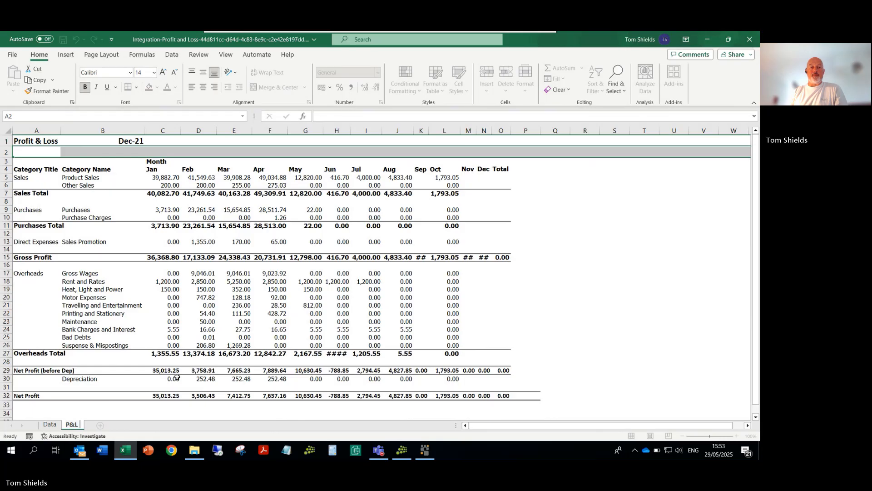
{"action": "type", "text": " Repr"}
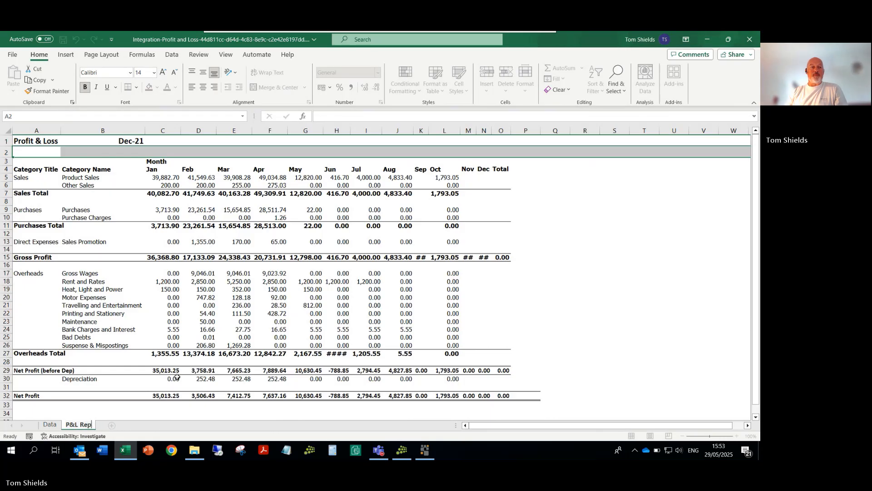
{"action": "key", "text": "BackSpace"}
{"action": "key", "text": "BackSpace"}
{"action": "key", "text": "BackSpace"}
{"action": "key", "text": "BackSpace"}
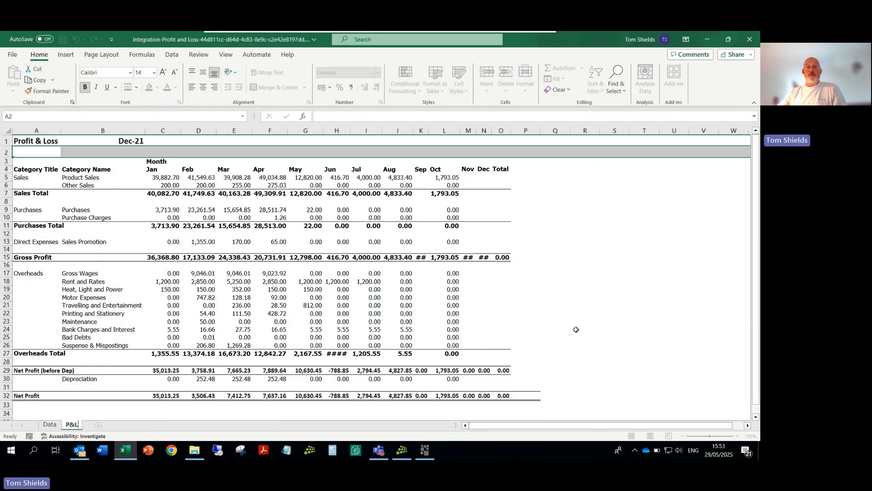
{"action": "left_click", "coordinate": [576, 329]}
Step: Save the customised Profit and Loss workbook and close it
{"action": "left_click", "coordinate": [63, 39]}
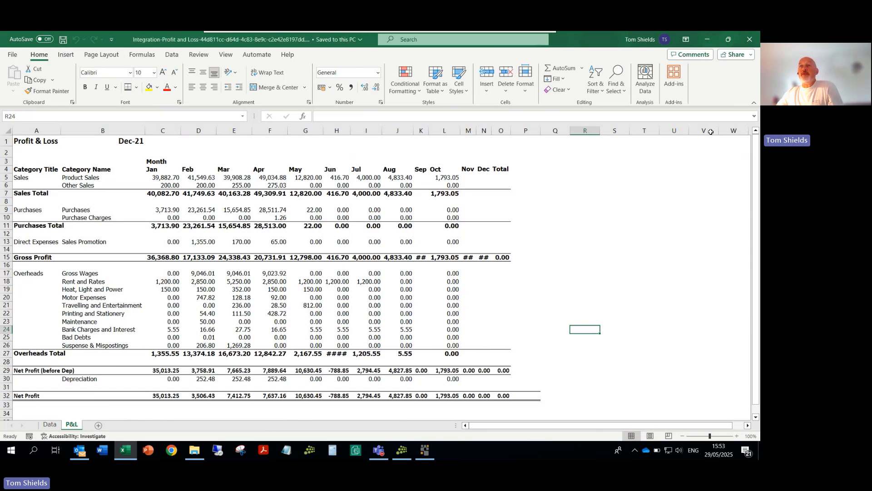
{"action": "left_click", "coordinate": [750, 40]}
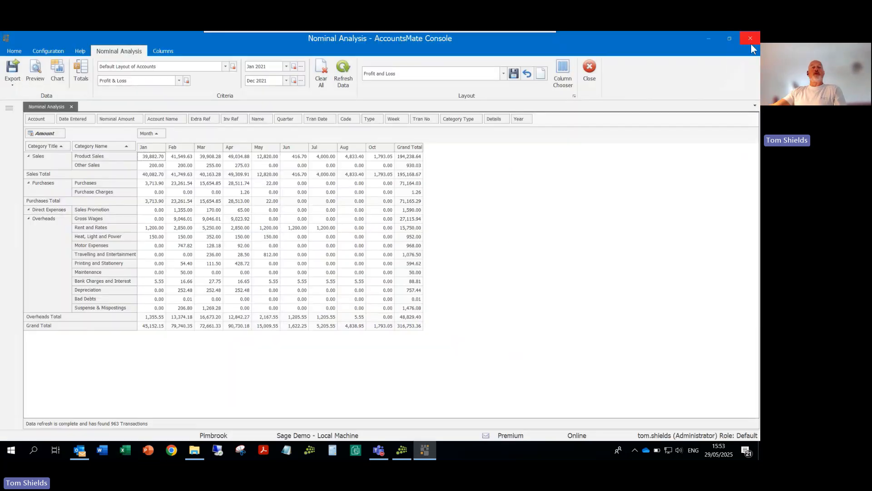
Step: In AccountsMate, refresh the Nominal Analysis data and export it again with Excel Integration
{"action": "left_click", "coordinate": [343, 73]}
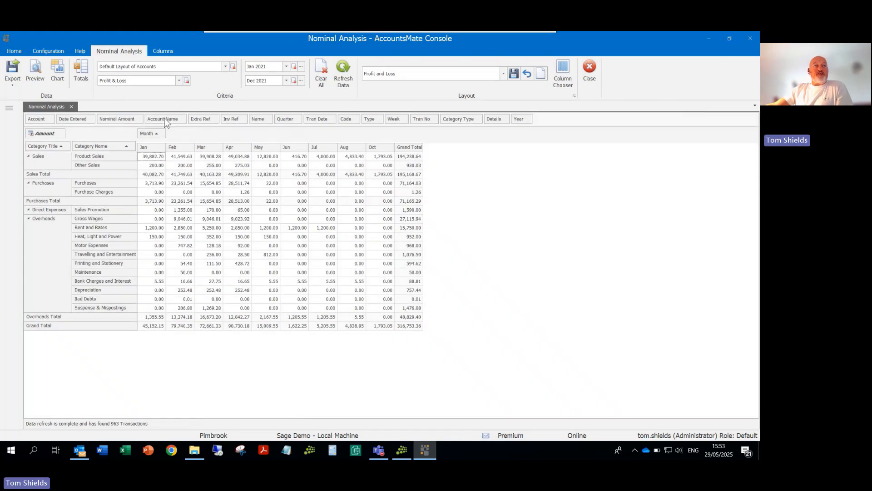
{"action": "left_click", "coordinate": [13, 86]}
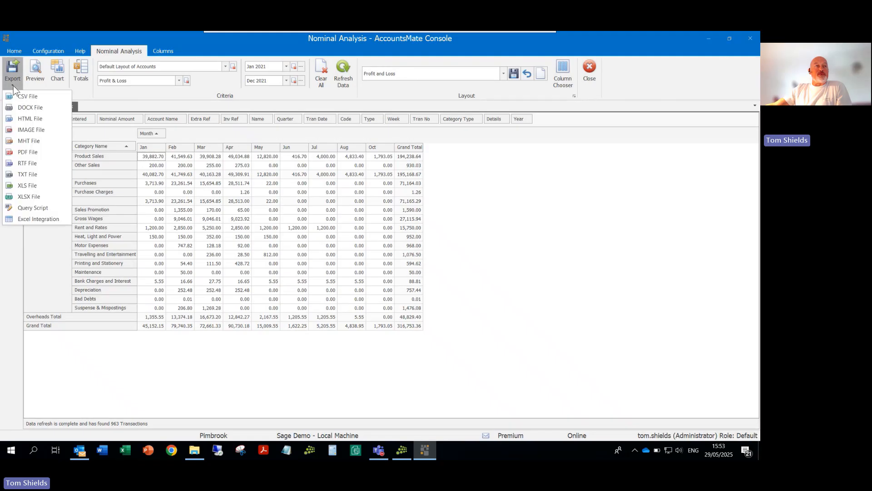
{"action": "left_click", "coordinate": [20, 218]}
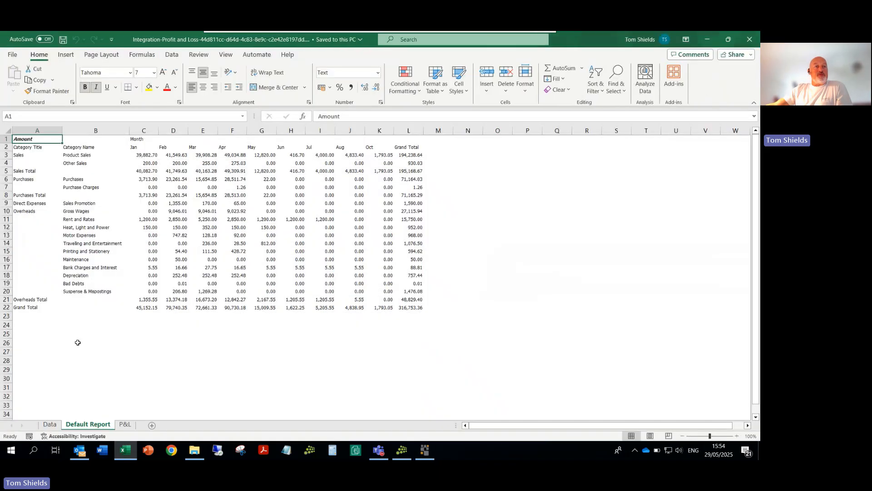
Step: Review the Data, Default Report and P&L worksheets in the newly exported workbook
{"action": "left_click", "coordinate": [55, 426]}
{"action": "left_click", "coordinate": [69, 425]}
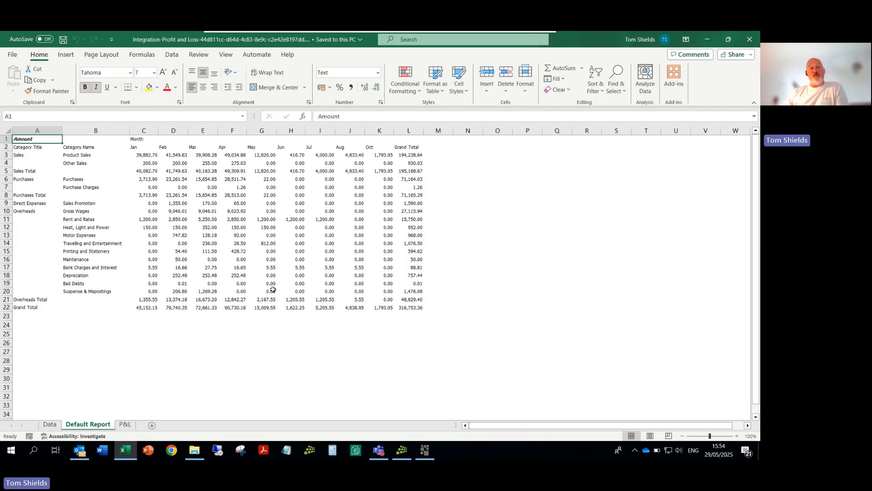
{"action": "left_click", "coordinate": [124, 425]}
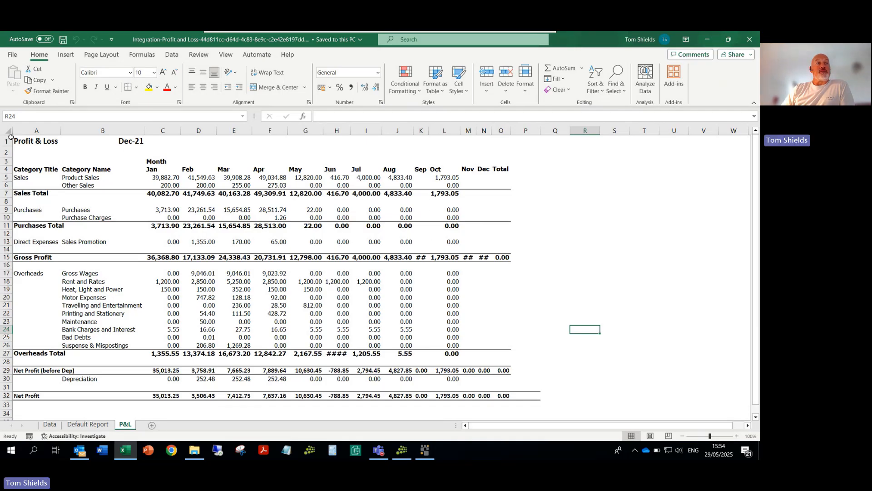
Step: AutoFit the width of all columns on the P&L worksheet
{"action": "key", "text": "ctrl+a"}
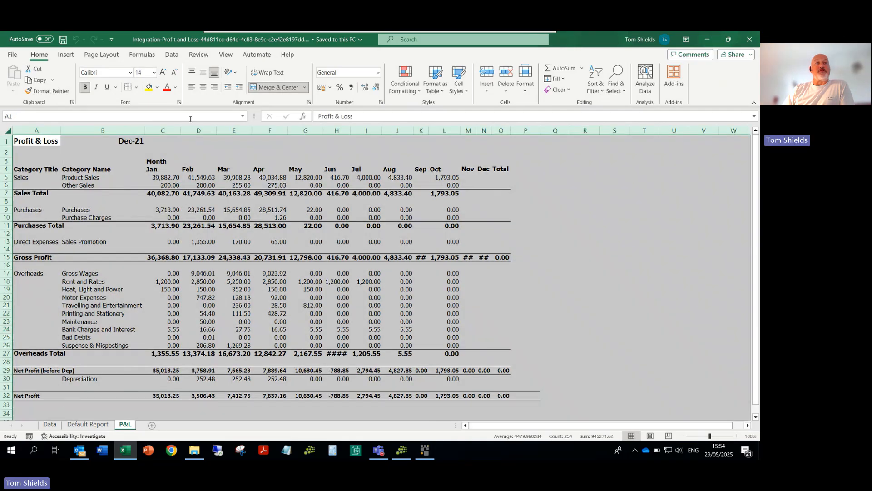
{"action": "double_click", "coordinate": [216, 130]}
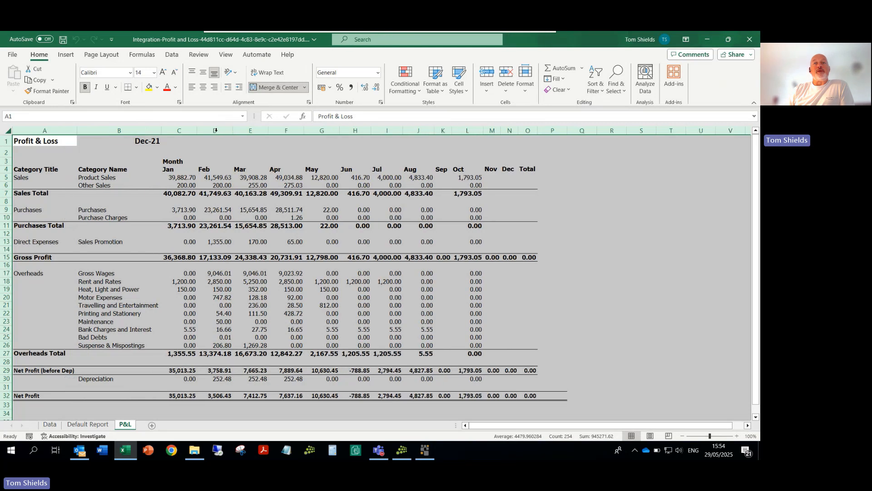
{"action": "left_click", "coordinate": [552, 169]}
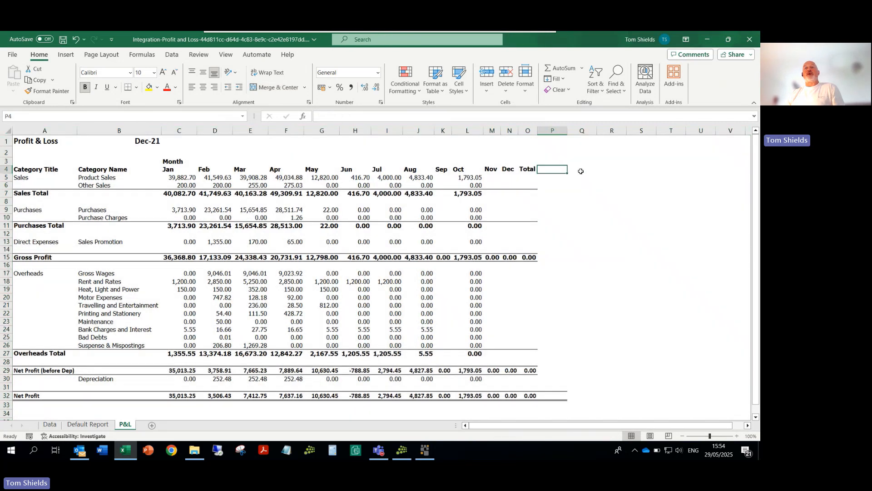
Step: Enter the column headings Budget in Q4 and Varicance in R4
{"action": "left_click", "coordinate": [587, 168]}
{"action": "type", "text": "Budget"}
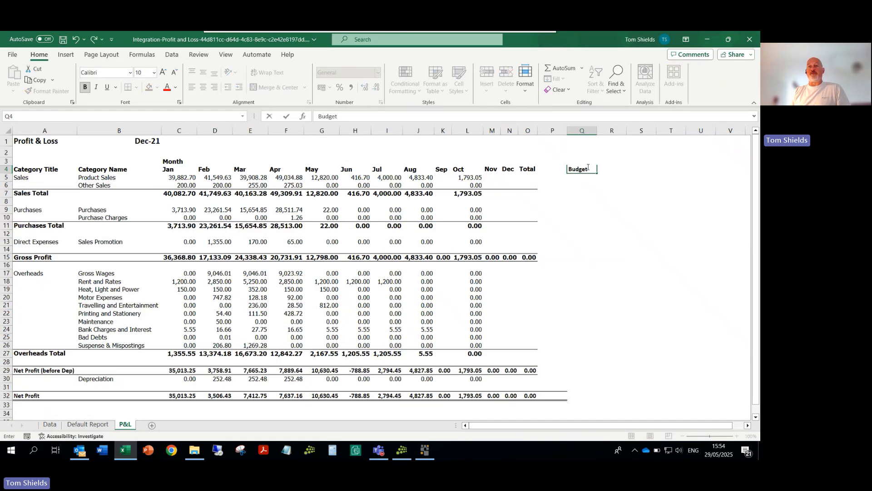
{"action": "key", "text": "Tab"}
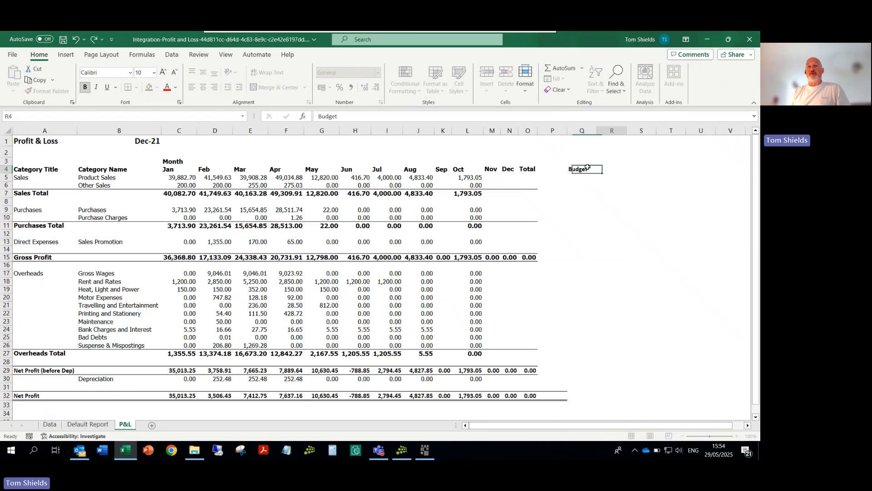
{"action": "type", "text": "VAricance"}
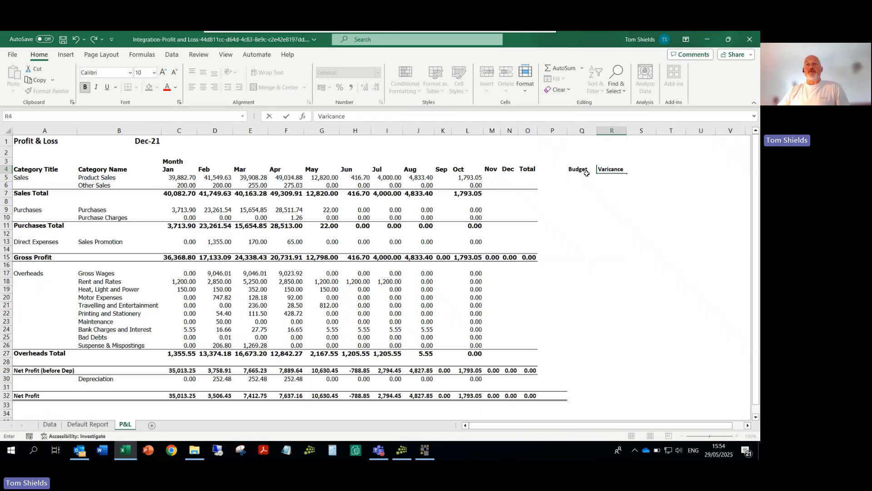
Step: Enter a Net Profit budget of 350,000 in Q32
{"action": "left_click_drag", "start_coordinate": [578, 181], "coordinate": [580, 405]}
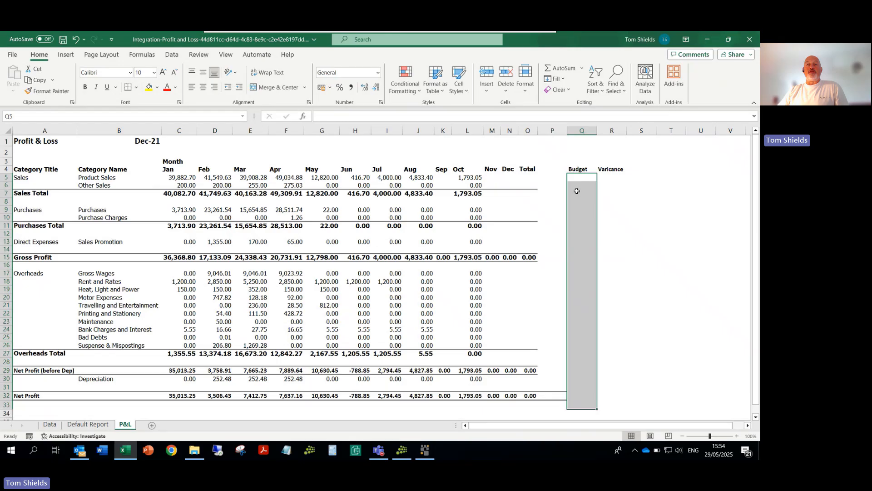
{"action": "left_click", "coordinate": [579, 394]}
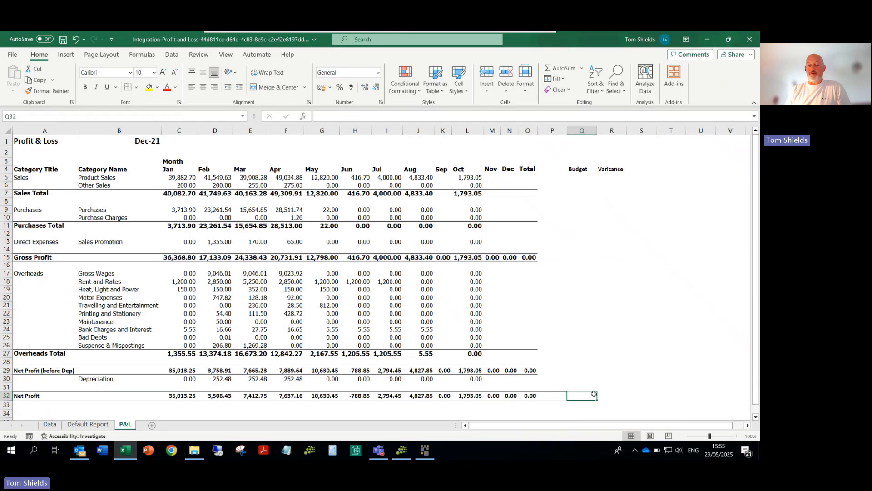
{"action": "type", "text": "350,000"}
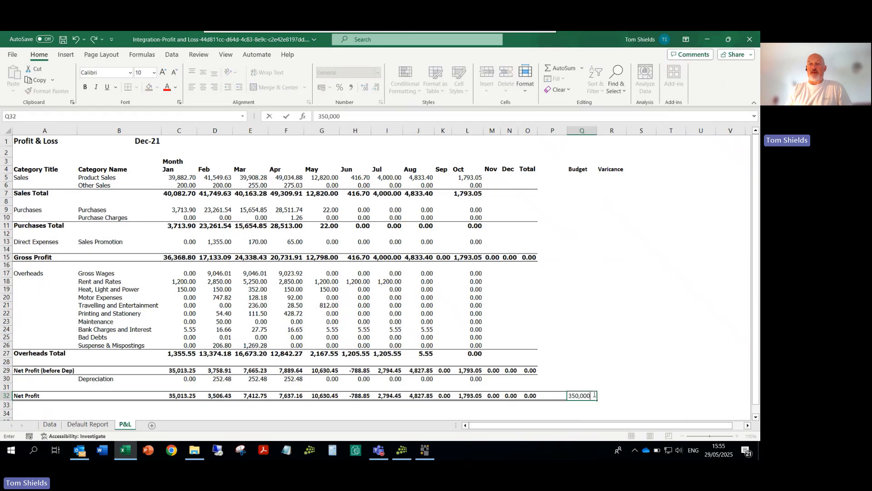
{"action": "key", "text": "Return"}
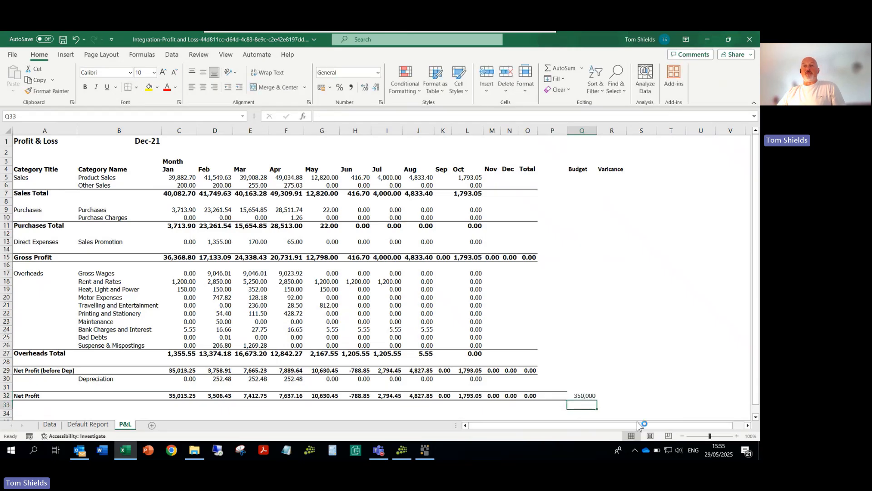
Step: Calculate the Net Profit variance in R32 with =O32-Q32 and fill the formula up the column to R5
{"action": "left_click", "coordinate": [609, 396]}
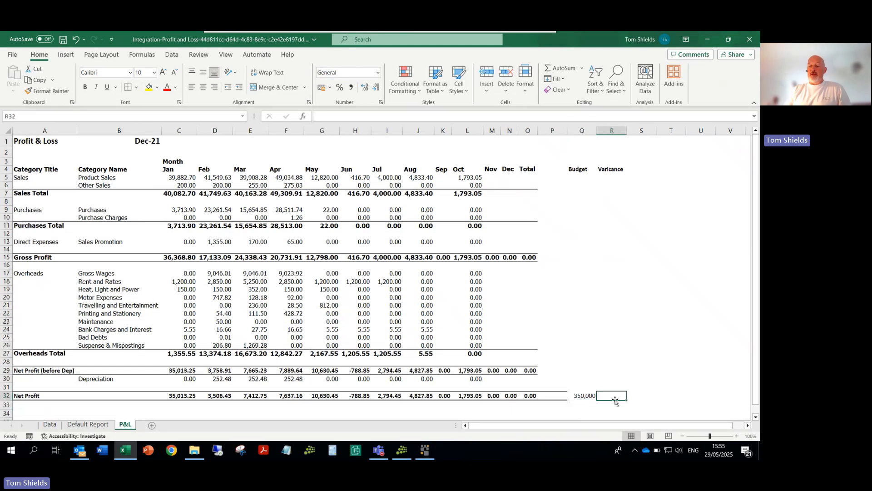
{"action": "type", "text": "="}
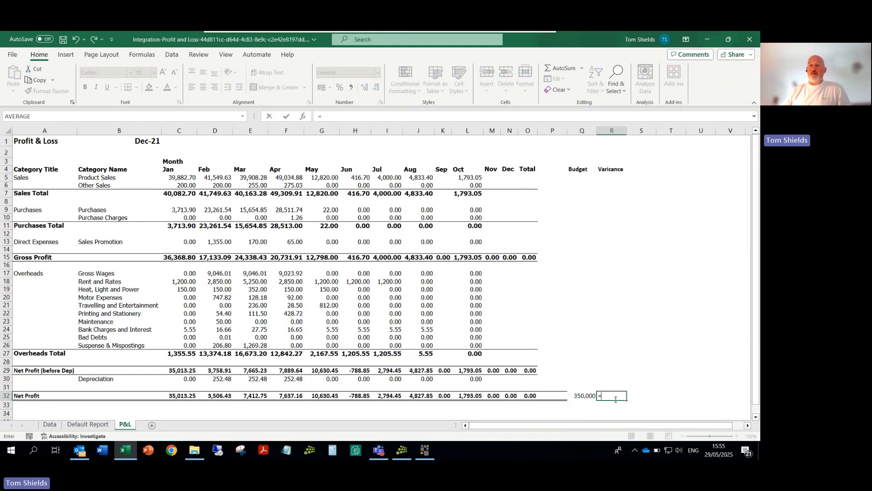
{"action": "left_click", "coordinate": [530, 396]}
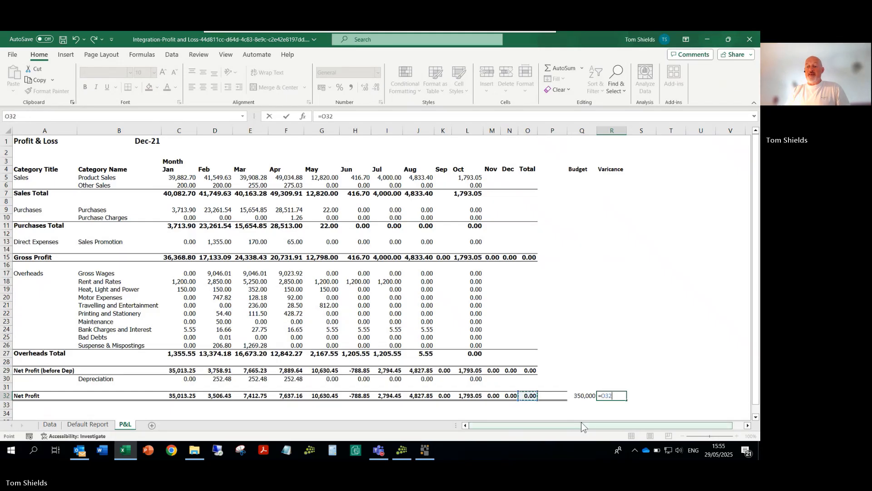
{"action": "type", "text": "-"}
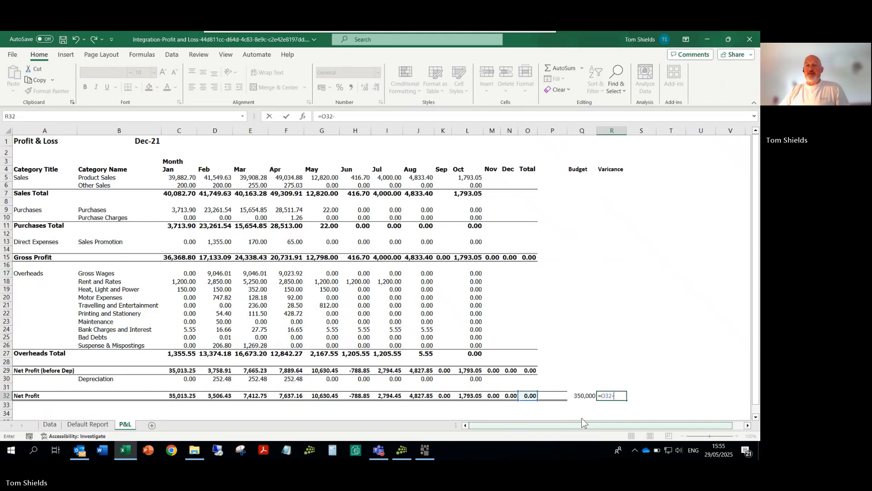
{"action": "left_click", "coordinate": [583, 397]}
{"action": "key", "text": "Return"}
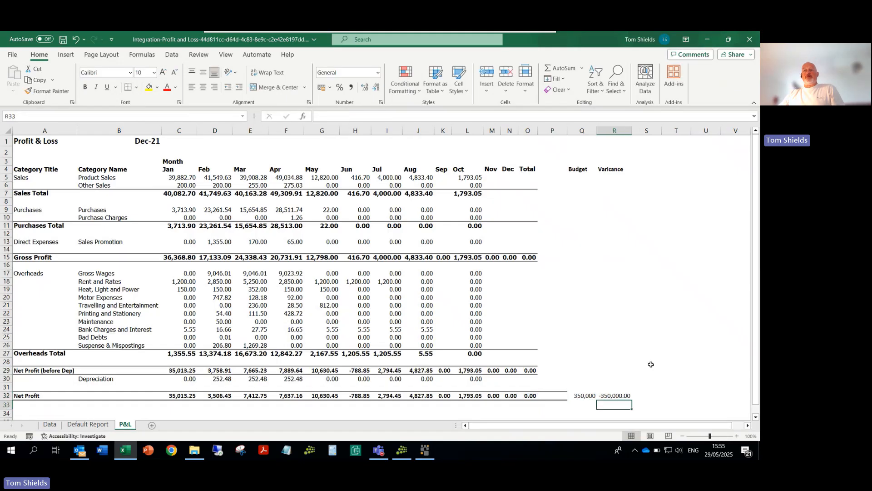
{"action": "left_click", "coordinate": [612, 397]}
{"action": "left_click_drag", "start_coordinate": [619, 393], "coordinate": [628, 179]}
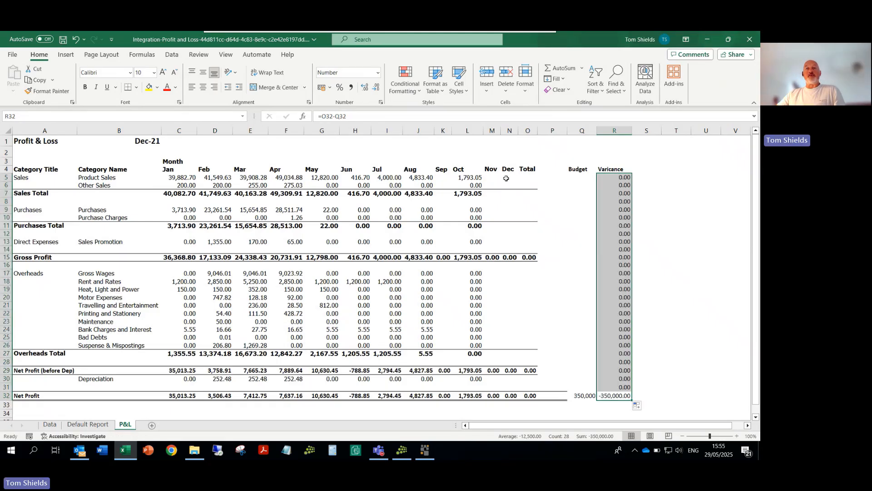
Step: Total the Product Sales row in O5 with a SUM of the January to December values
{"action": "left_click", "coordinate": [539, 178]}
{"action": "left_click", "coordinate": [517, 179]}
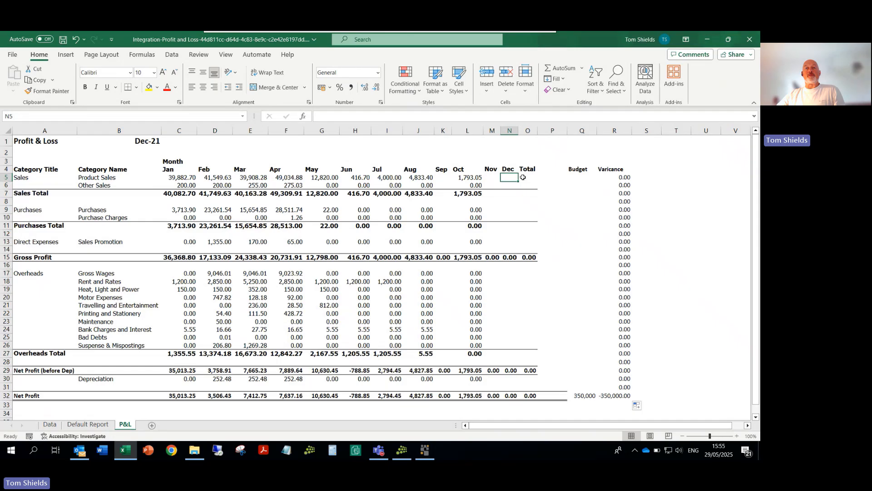
{"action": "left_click", "coordinate": [523, 177]}
{"action": "type", "text": "="}
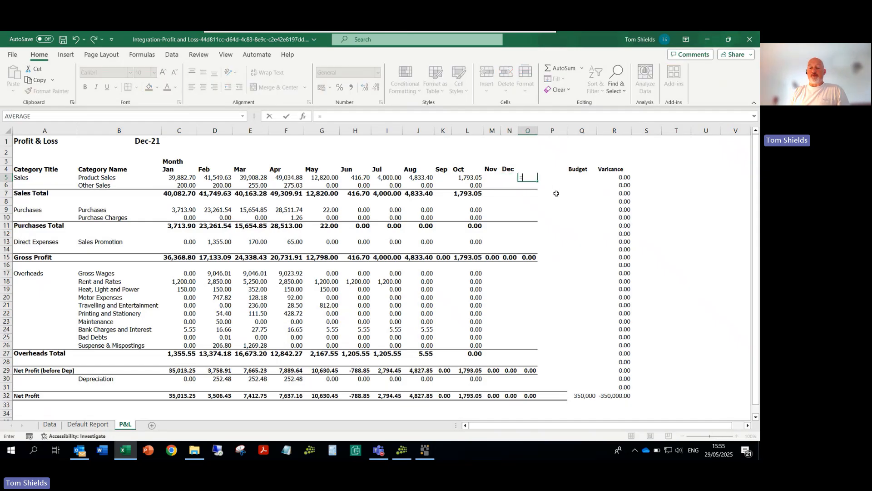
{"action": "type", "text": "sum("}
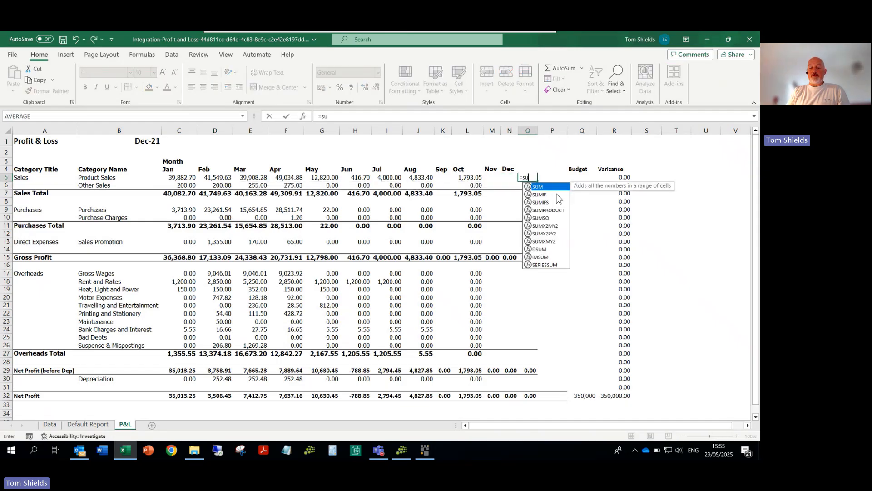
{"action": "left_click", "coordinate": [175, 178]}
{"action": "left_click_drag", "start_coordinate": [205, 178], "coordinate": [504, 177]}
{"action": "key", "text": "Return"}
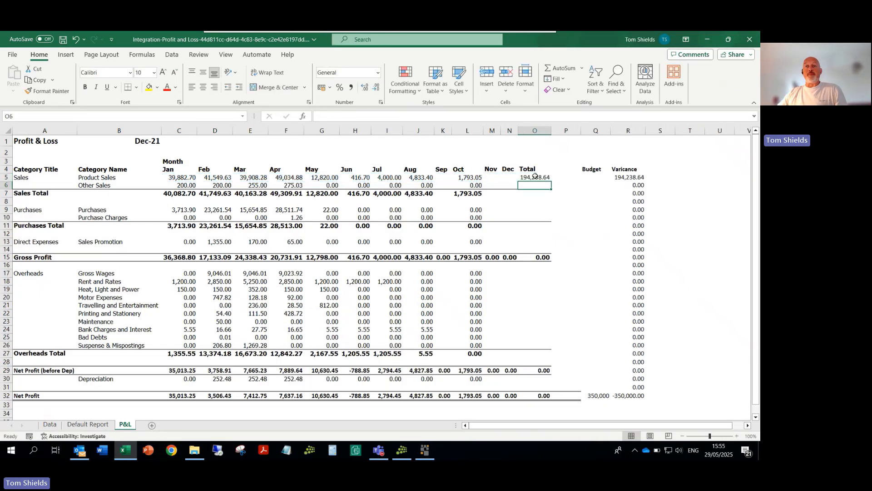
{"action": "left_click", "coordinate": [535, 176]}
{"action": "left_click", "coordinate": [553, 183]}
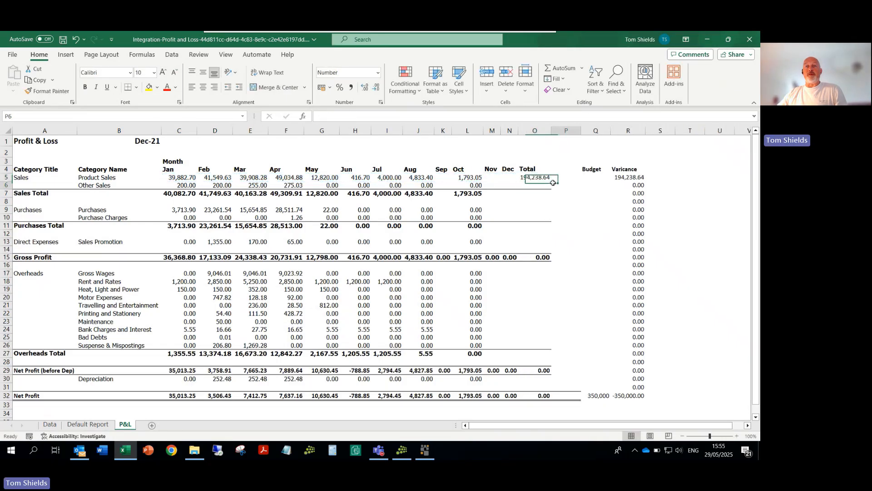
{"action": "left_click_drag", "start_coordinate": [553, 182], "coordinate": [539, 393]}
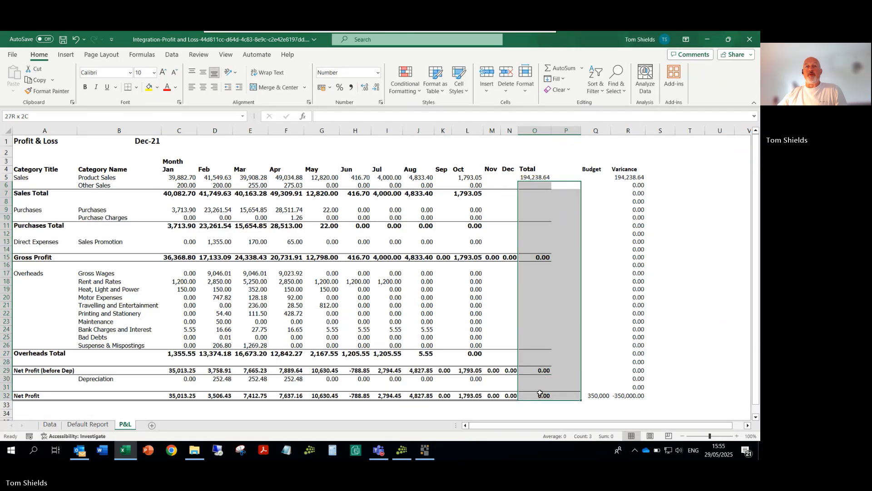
{"action": "left_click", "coordinate": [540, 393]}
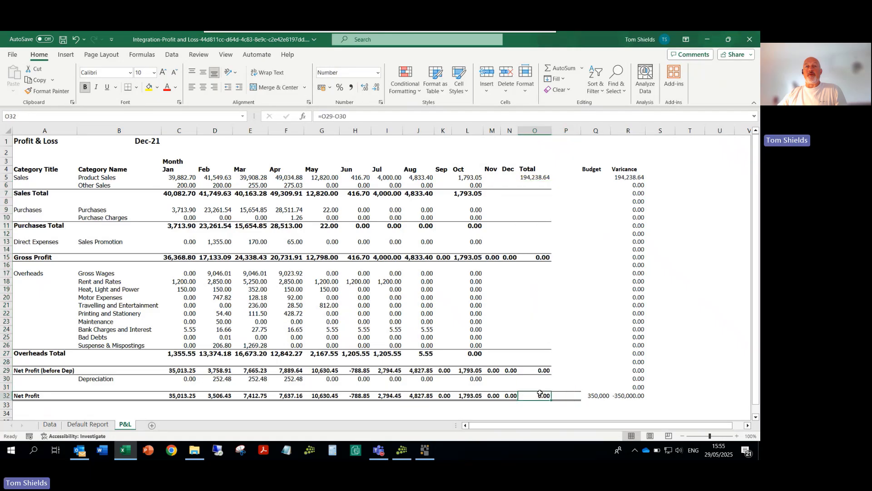
Step: Fill the SUM formula from O5 down the Total column to the Net Profit row, O32
{"action": "left_click", "coordinate": [549, 179]}
{"action": "left_click_drag", "start_coordinate": [552, 180], "coordinate": [548, 399]}
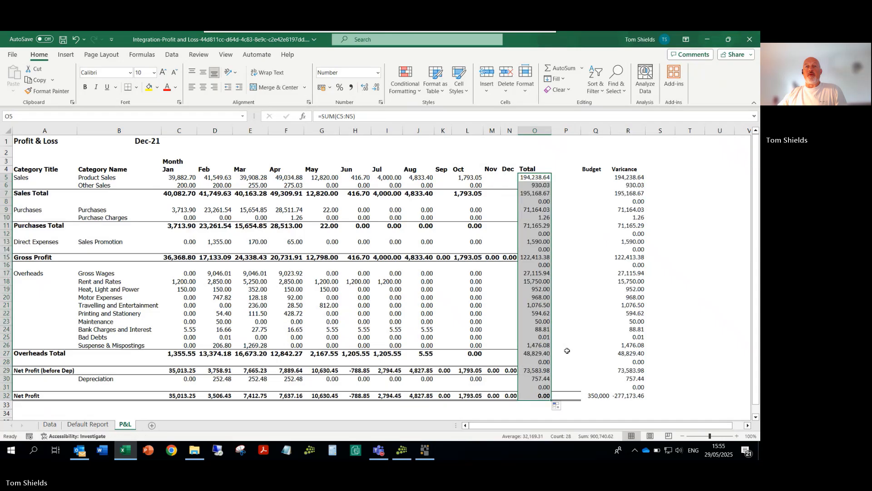
{"action": "left_click", "coordinate": [588, 275]}
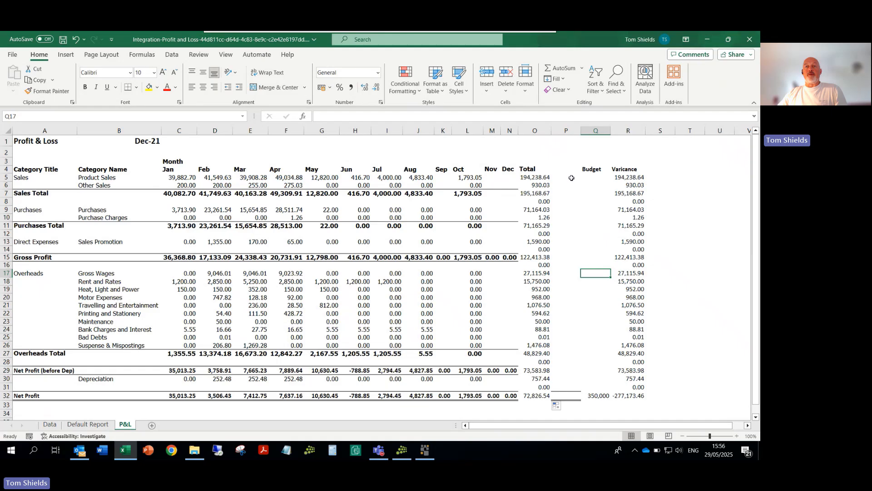
{"action": "left_click", "coordinate": [514, 178]}
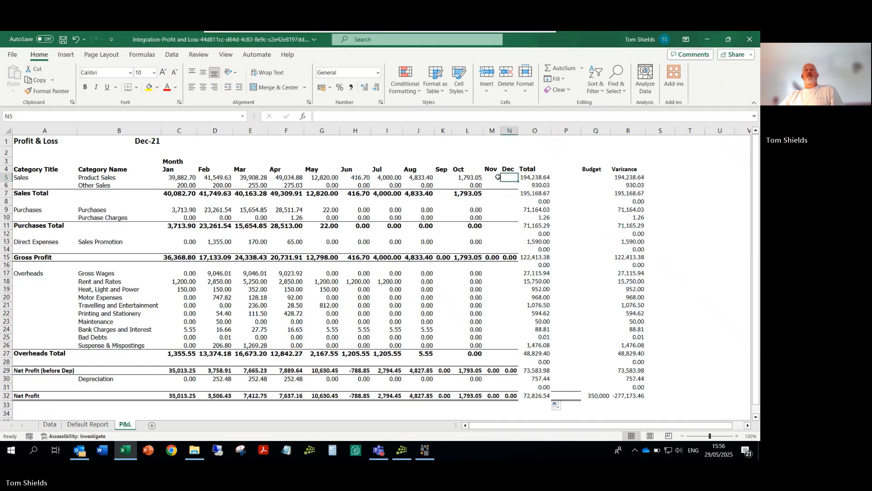
{"action": "left_click", "coordinate": [692, 243]}
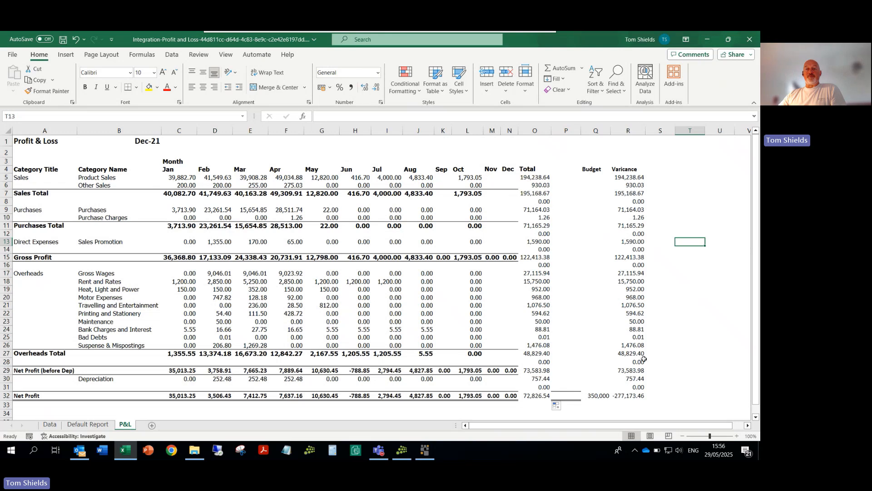
Step: Enter a Sales Total budget of 100,000 in Q7
{"action": "left_click", "coordinate": [590, 180]}
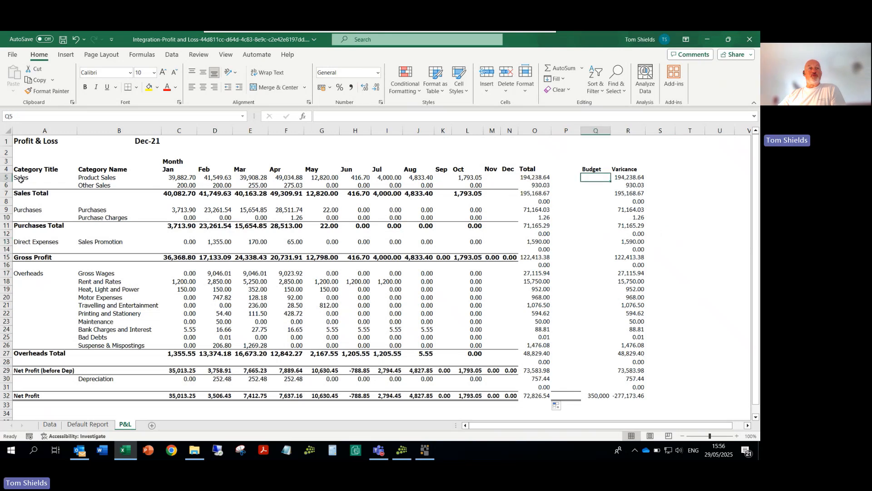
{"action": "left_click", "coordinate": [587, 195]}
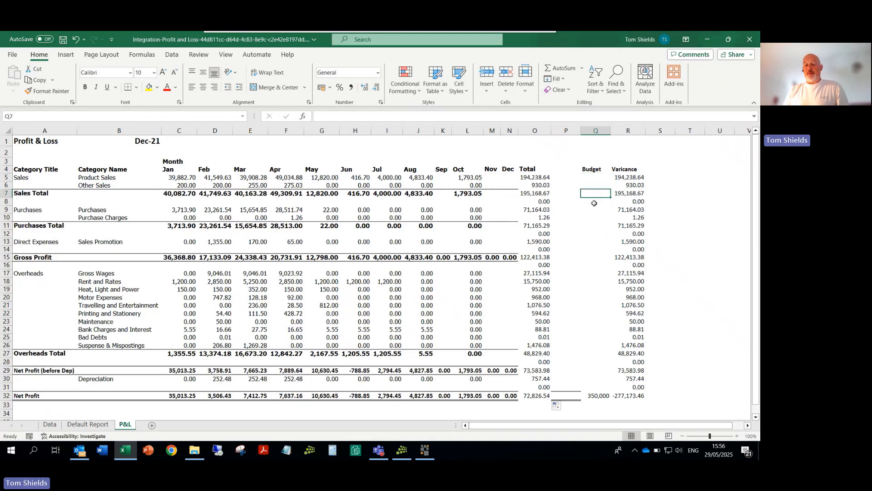
{"action": "type", "text": "100"}
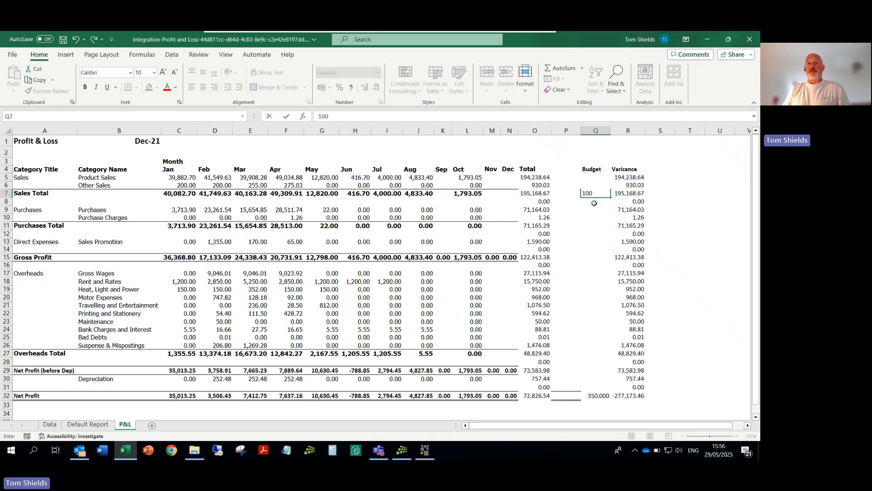
{"action": "type", "text": ",00"}
{"action": "key", "text": "Return"}
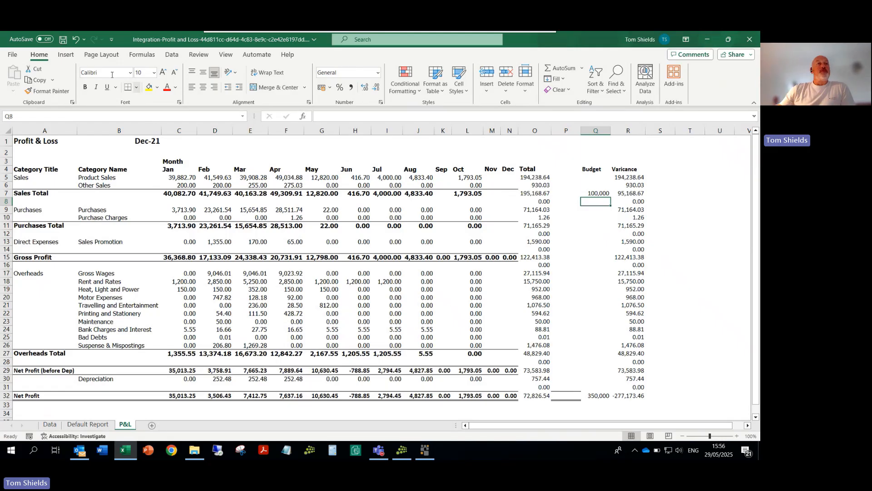
Step: Save the customised P&L workbook and close it to return to the AccountsMate Nominal Analysis
{"action": "left_click", "coordinate": [63, 40]}
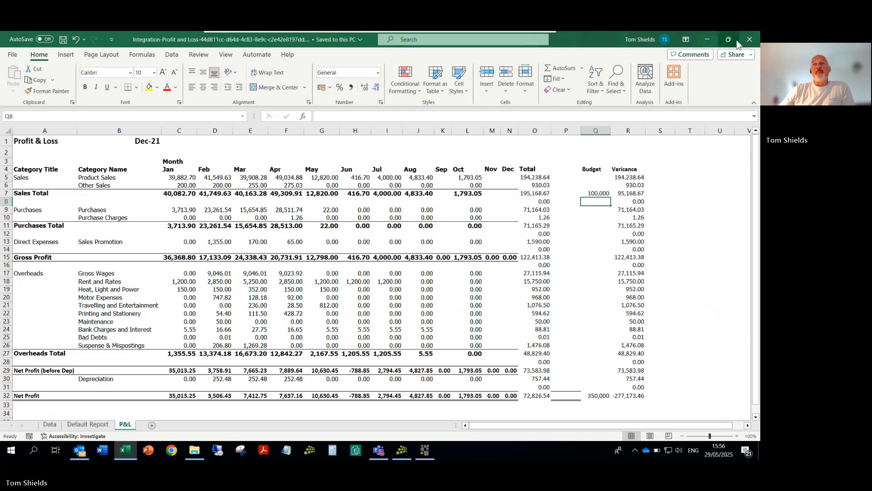
{"action": "left_click", "coordinate": [750, 40]}
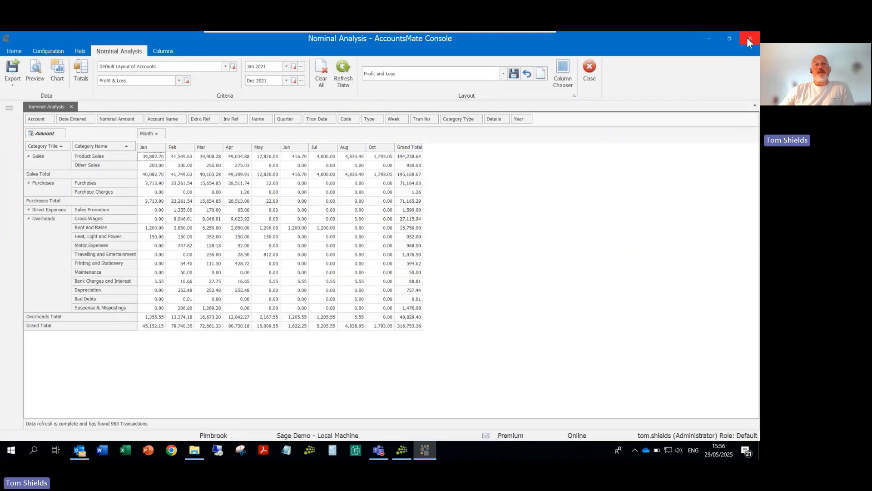
Step: Set the Nominal Analysis period to Jan 2020 through Dec 2020 and refresh the data
{"action": "double_click", "coordinate": [267, 67]}
{"action": "key", "text": "Down"}
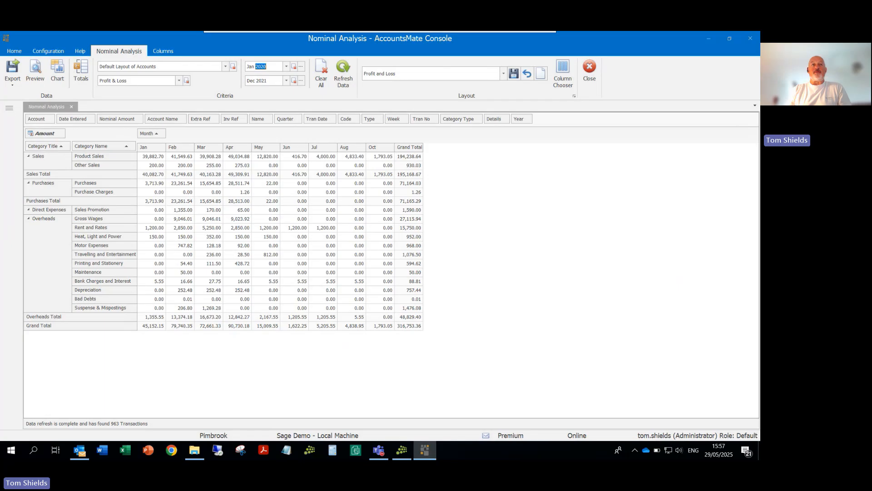
{"action": "double_click", "coordinate": [259, 82]}
{"action": "type", "text": "2"}
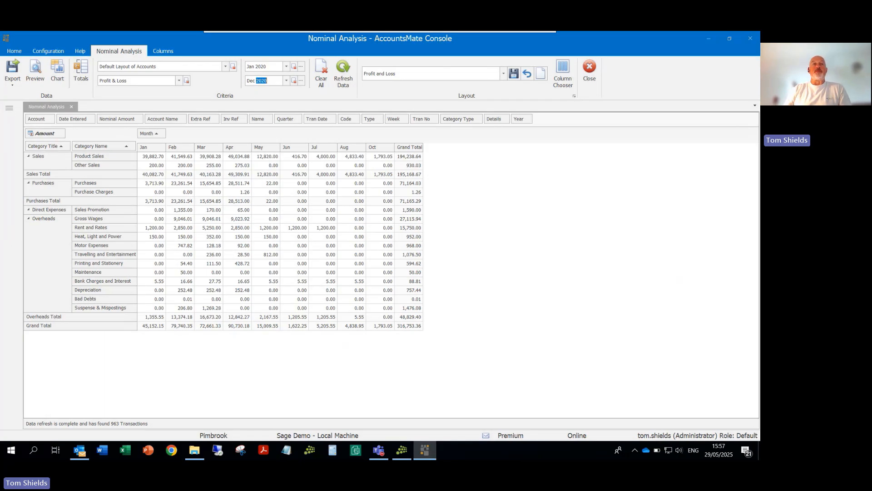
{"action": "left_click", "coordinate": [343, 73]}
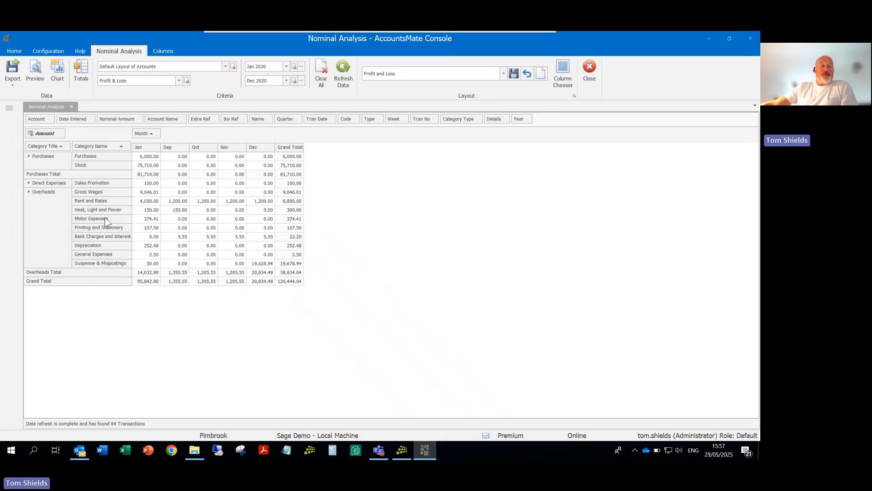
Step: Export the 2020 Profit and Loss analysis to the customised workbook using Excel Integration
{"action": "left_click", "coordinate": [12, 87]}
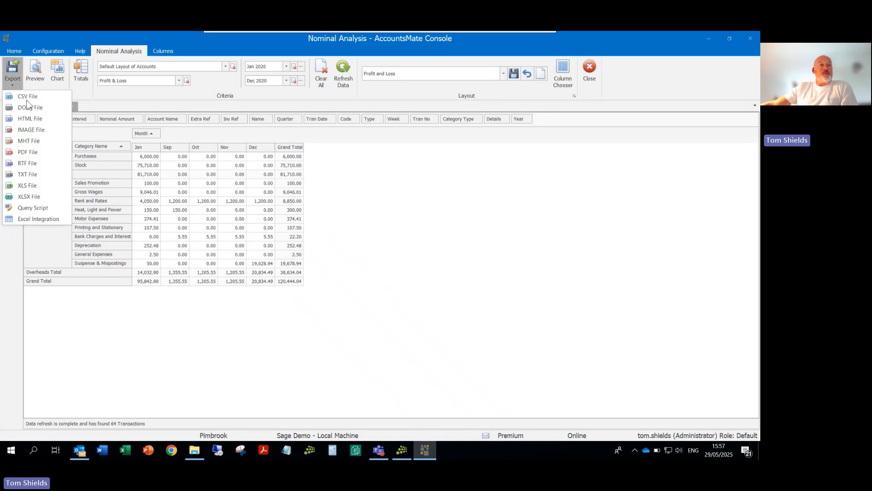
{"action": "left_click", "coordinate": [36, 217]}
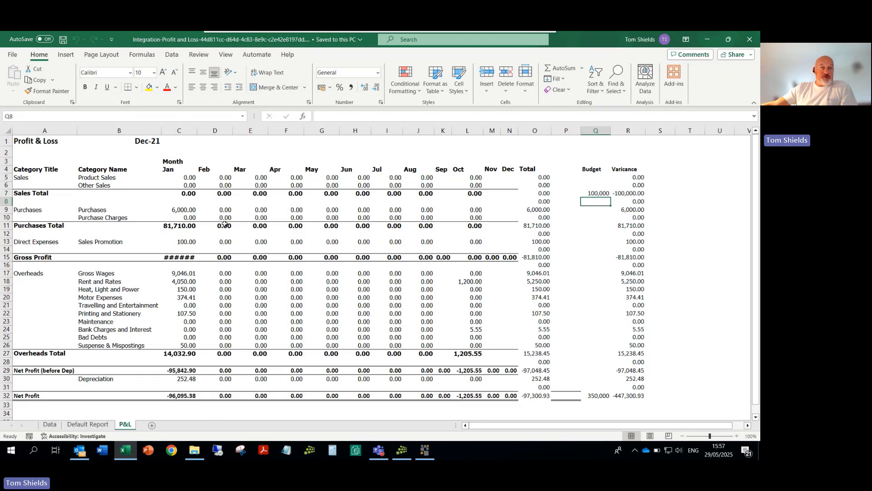
Step: Compare the P&L sheet with the AccountsMate 2020 analysis and inspect the Net Profit total formula in O32
{"action": "left_click", "coordinate": [424, 450]}
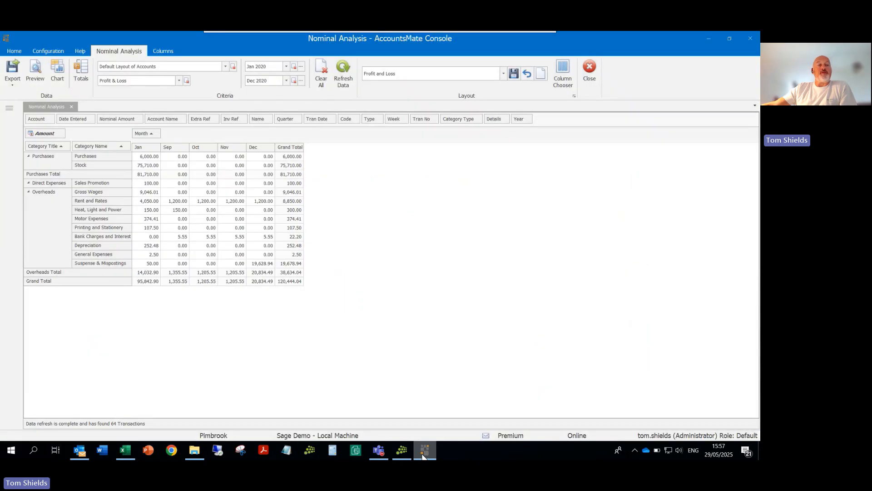
{"action": "left_click", "coordinate": [424, 451]}
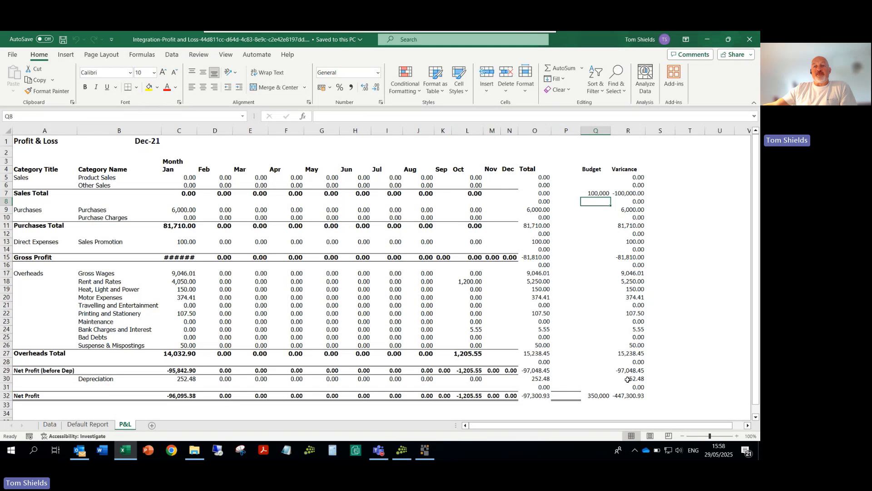
{"action": "double_click", "coordinate": [536, 398]}
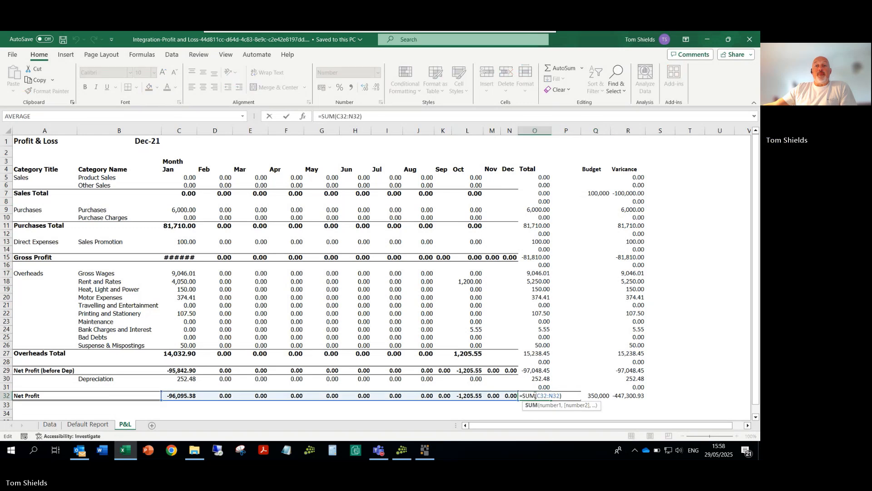
{"action": "left_click", "coordinate": [694, 346]}
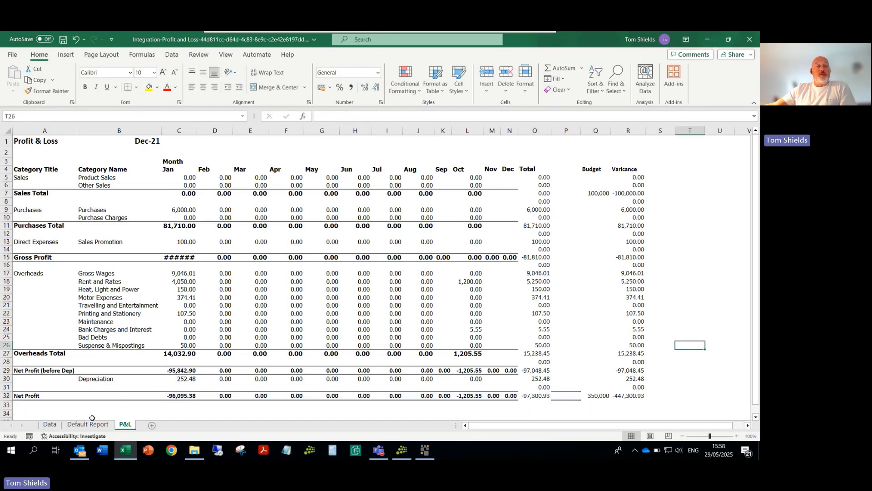